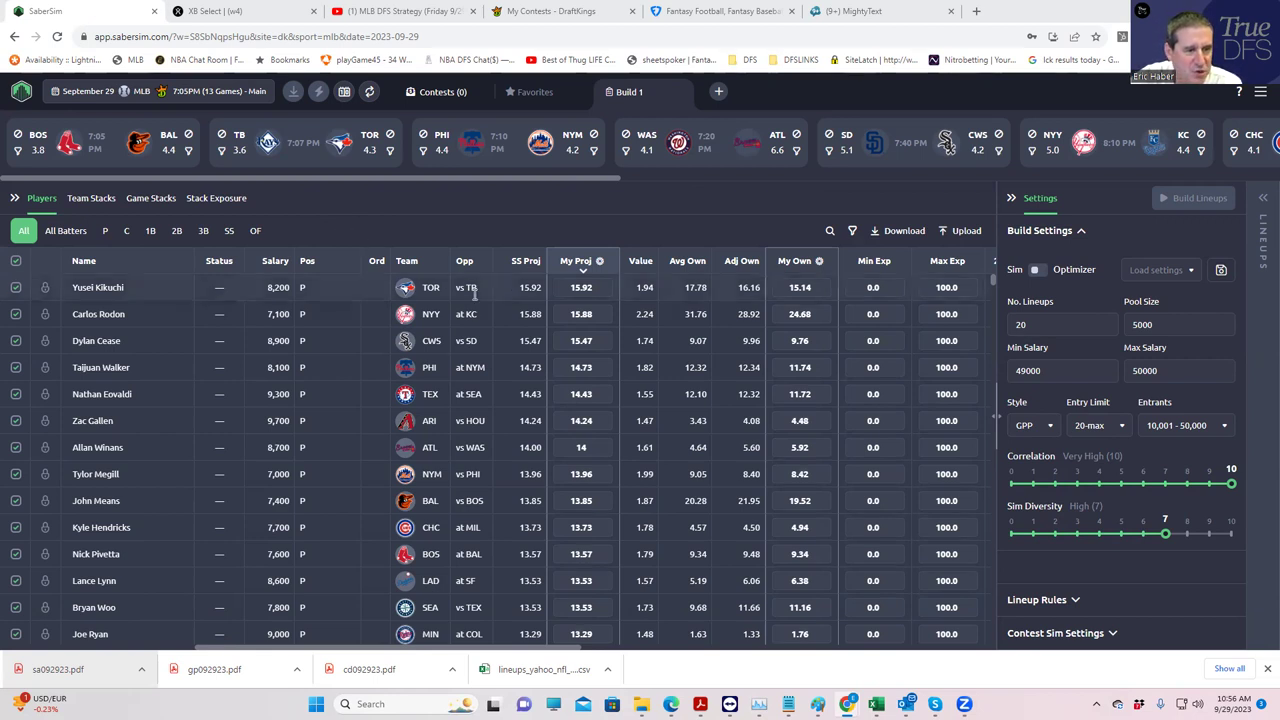
- Upload the MLBDK_Sim CSV from Dropbox > DFSSheets > KrugMLB as custom projections
left_click(581, 288)
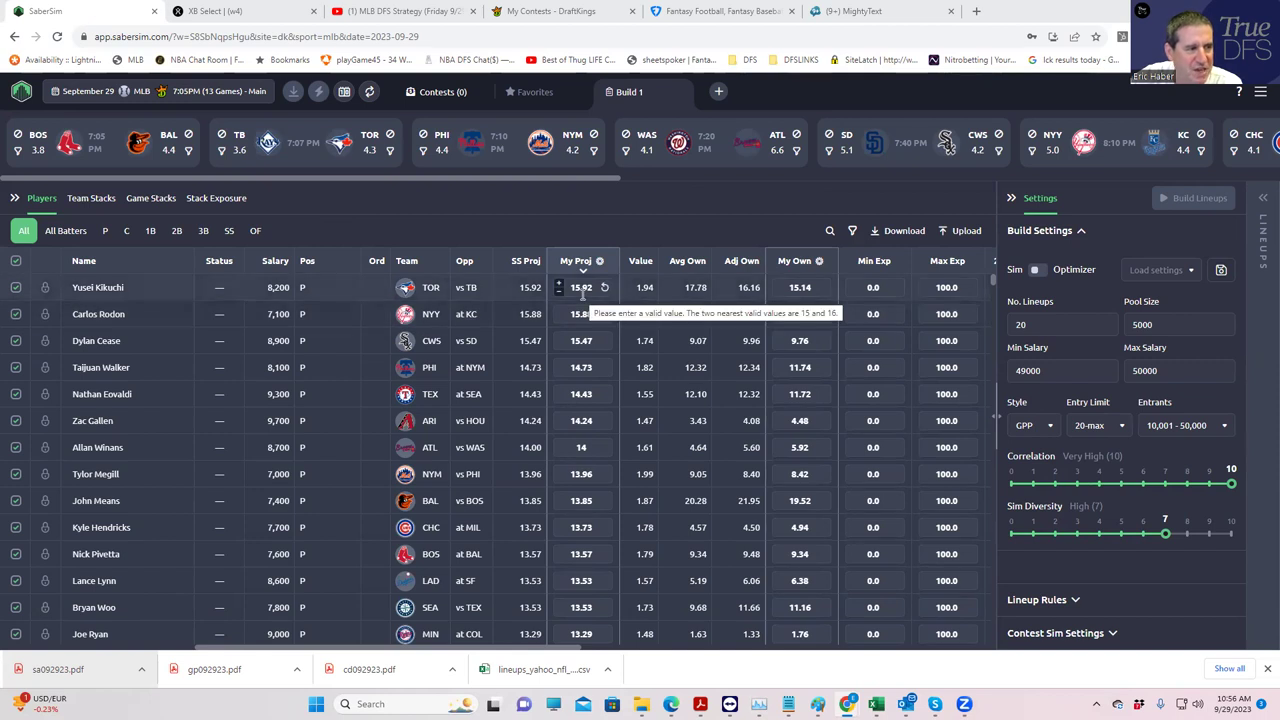
left_click(960, 231)
left_click(817, 161)
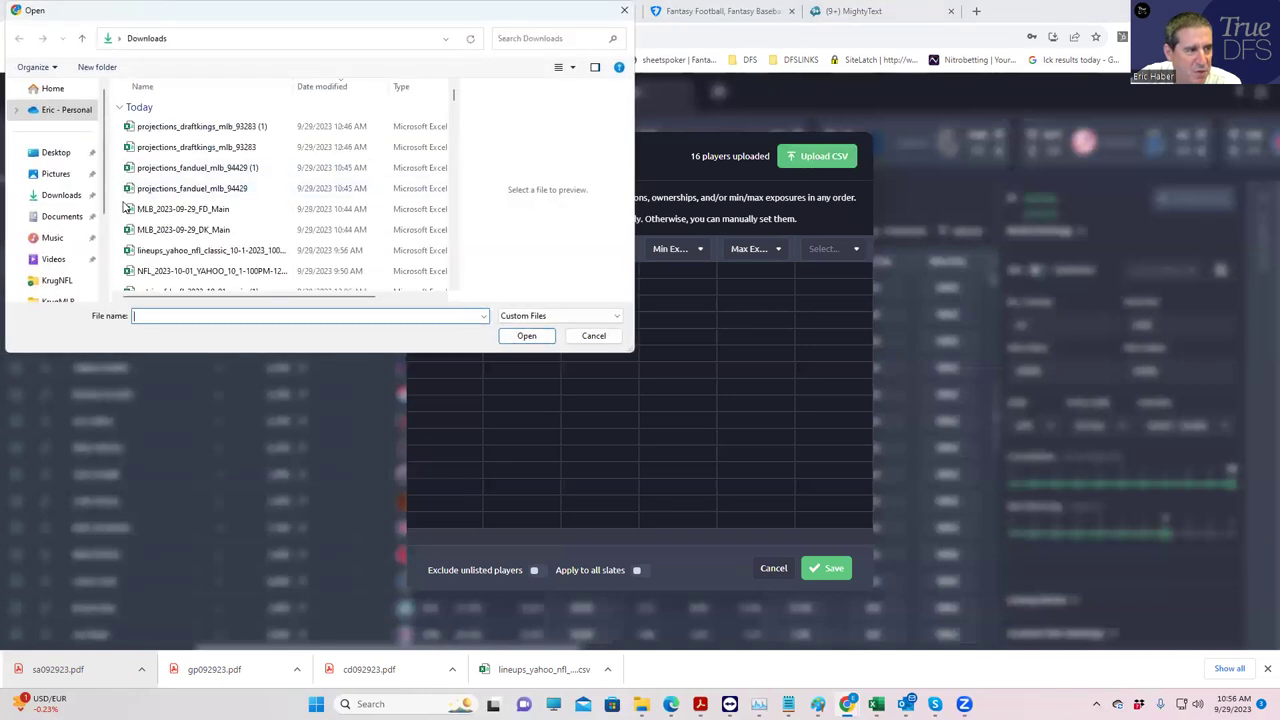
scroll(80, 245, "down", 1)
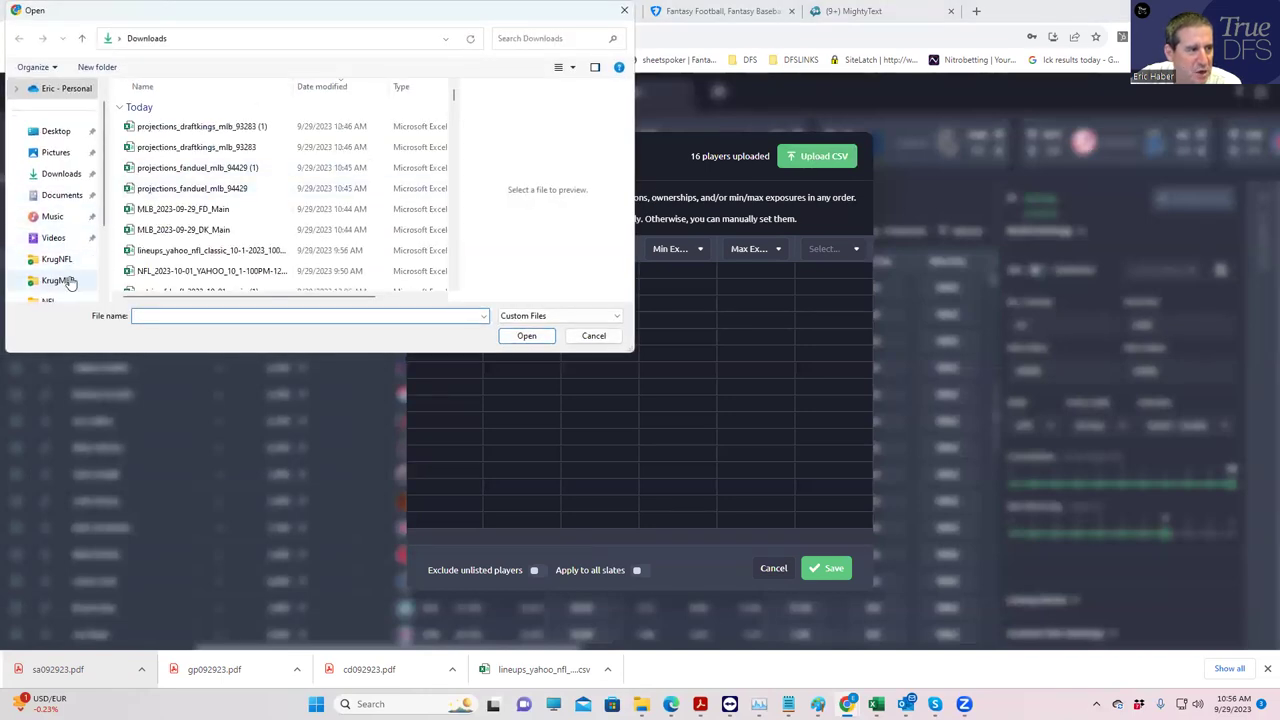
left_click(77, 281)
left_click(178, 112)
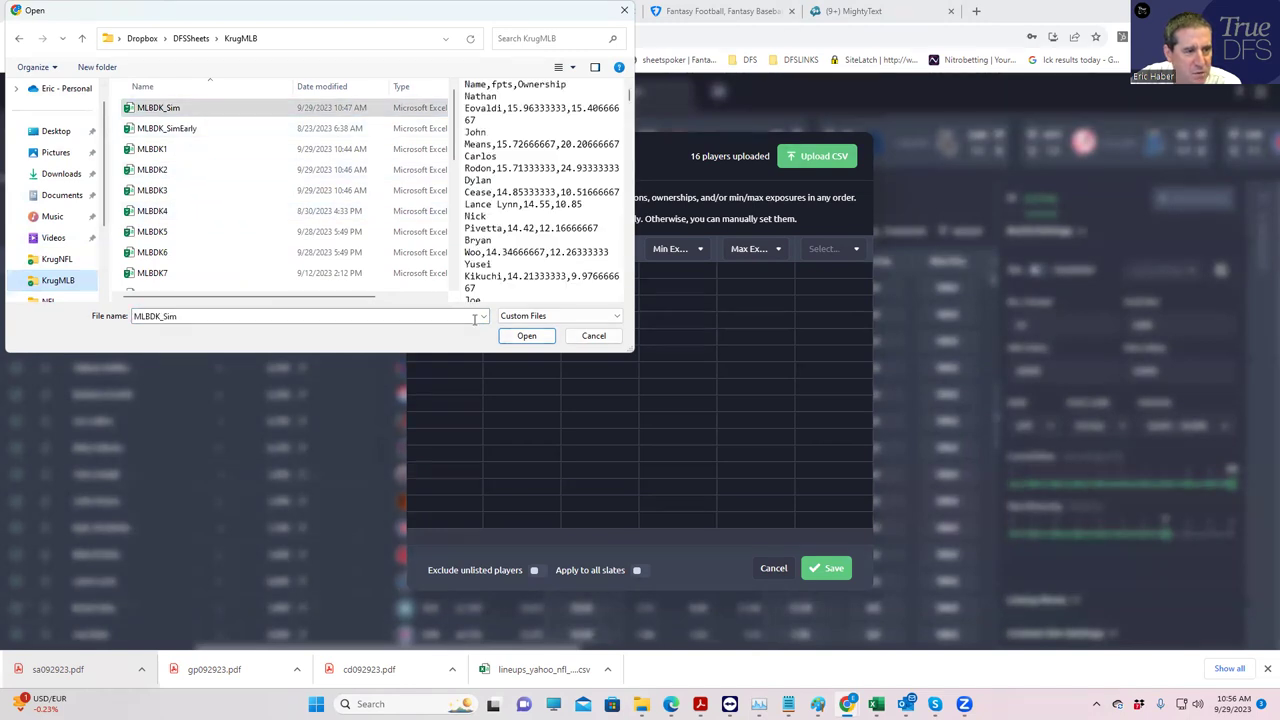
left_click(526, 336)
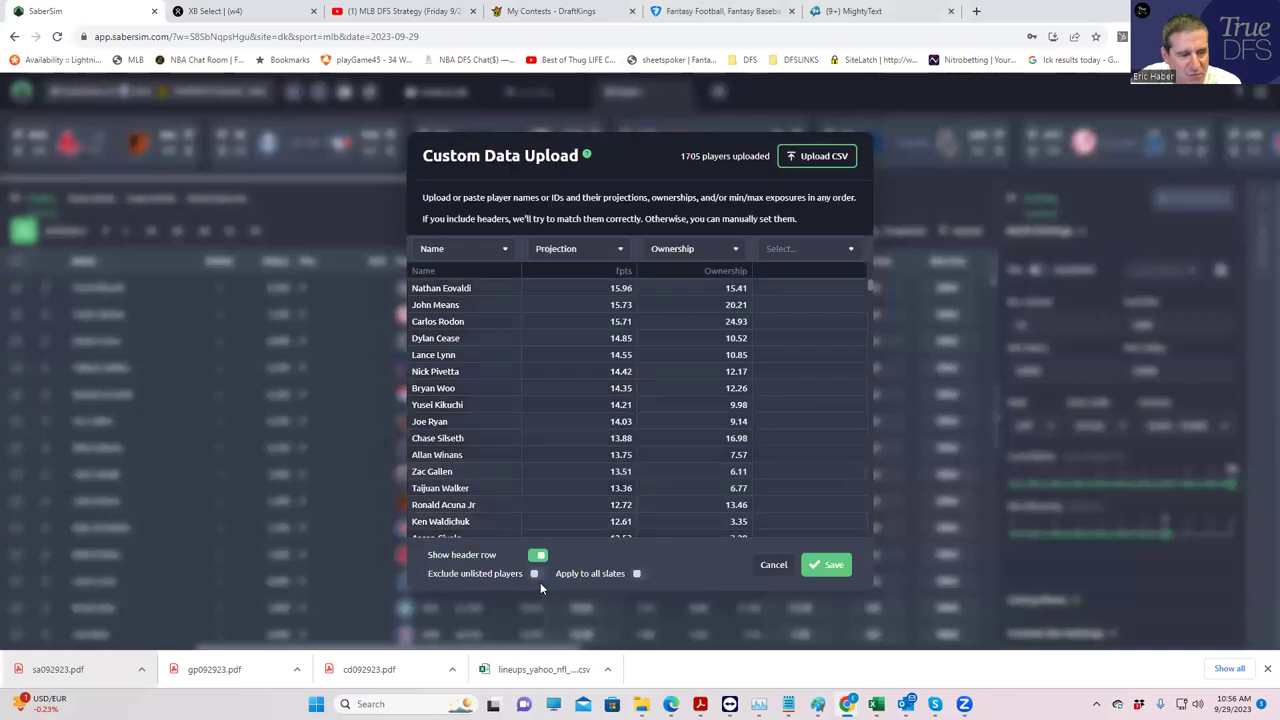
- Exclude unlisted players and save the uploaded projections without making them a projections source
left_click(535, 573)
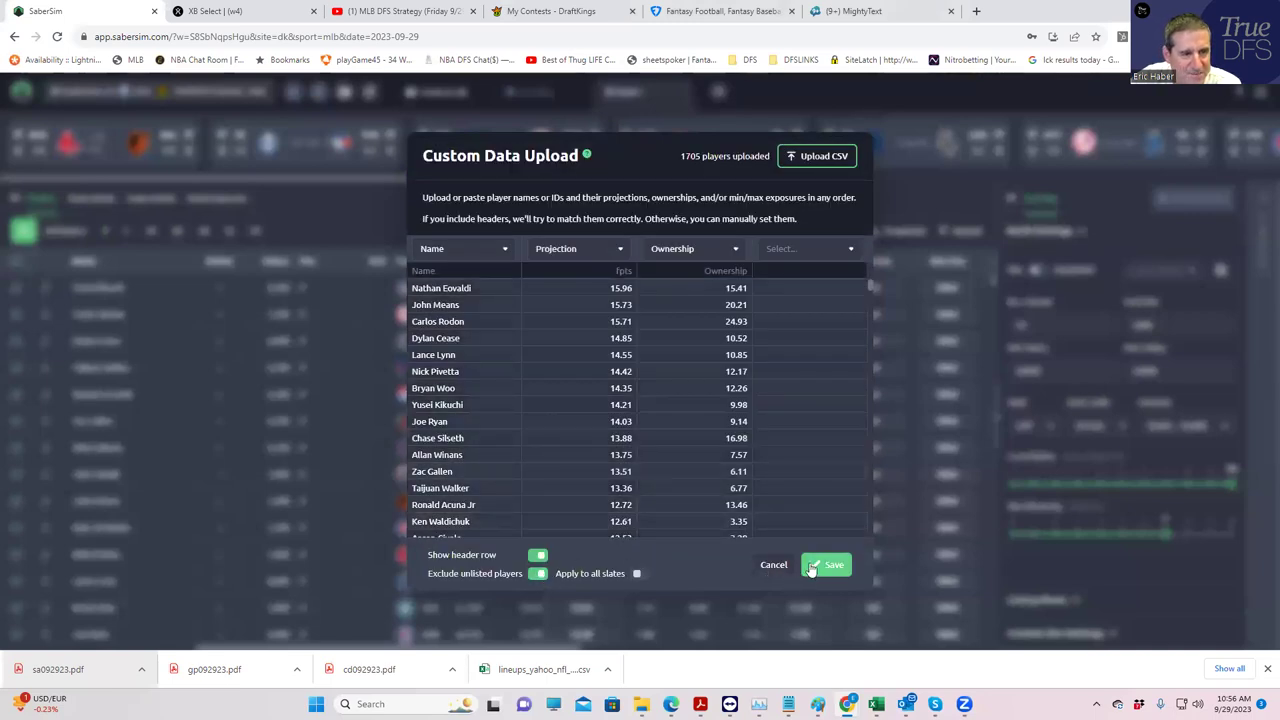
left_click(818, 566)
left_click(752, 410)
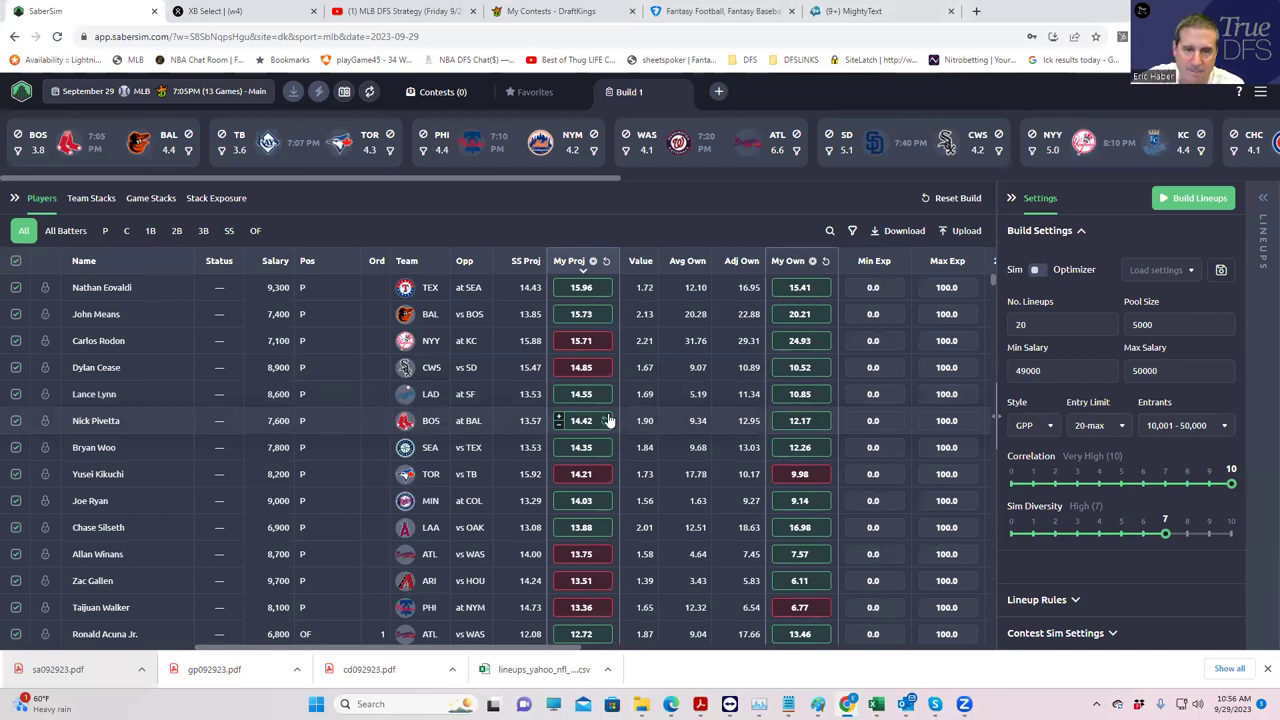
- Set the number of lineups to 50 and start building them
left_click(1012, 322)
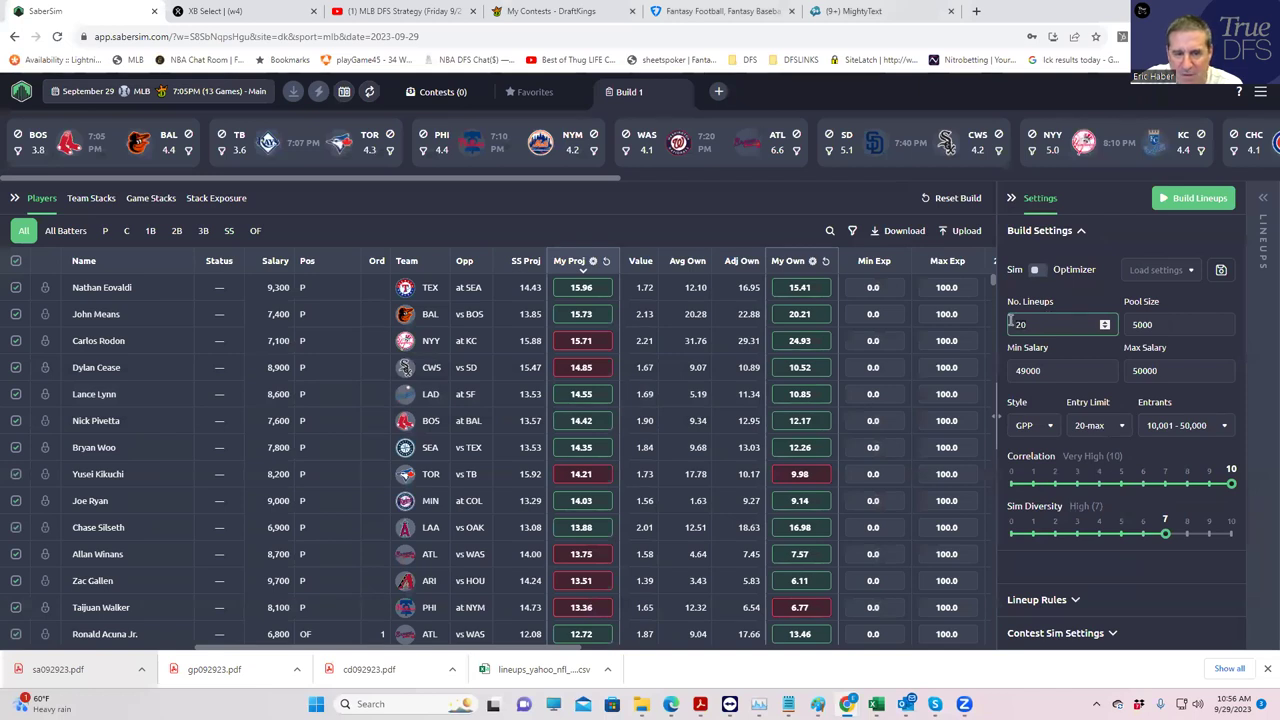
key("BackSpace")
key("BackSpace")
type("50")
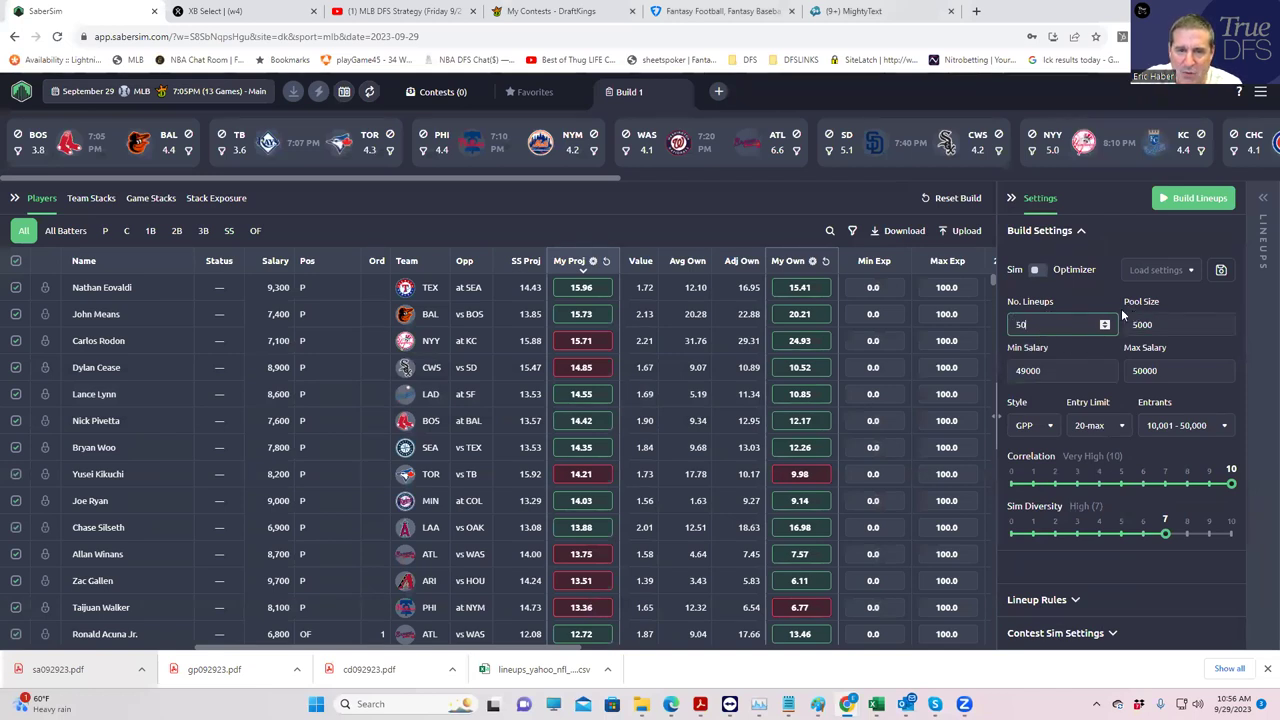
left_click(1097, 296)
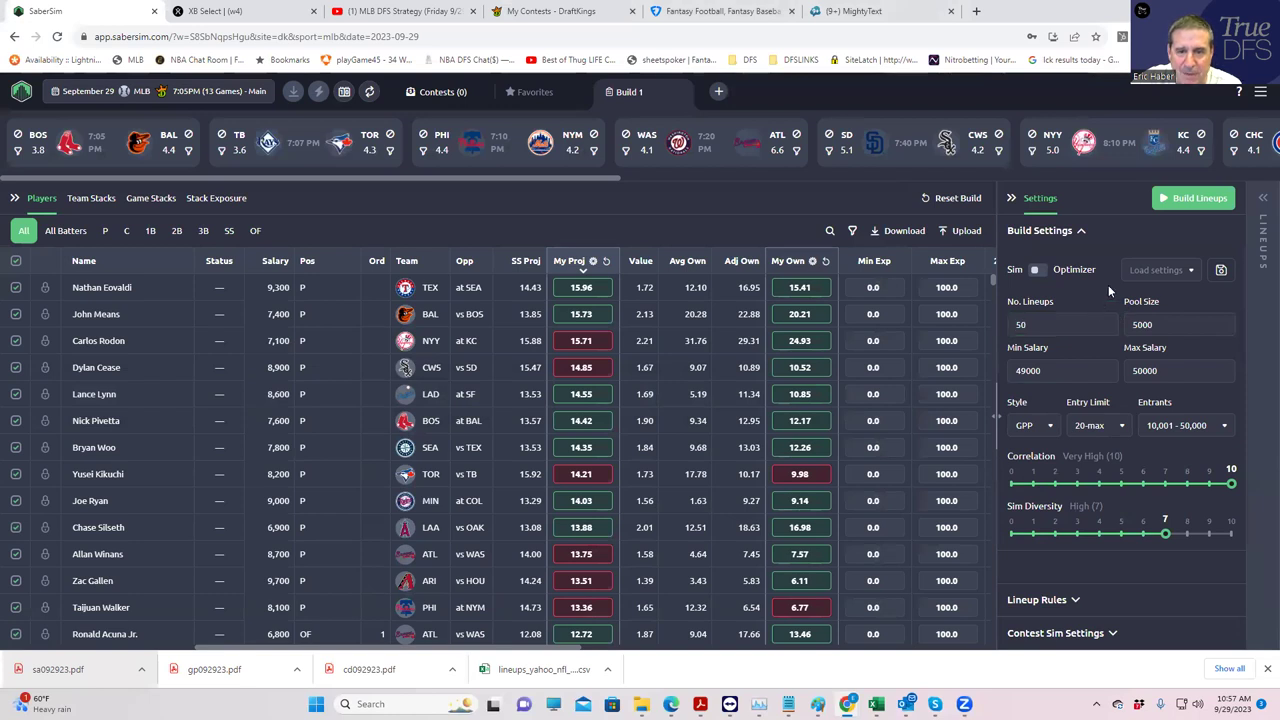
left_click(1172, 200)
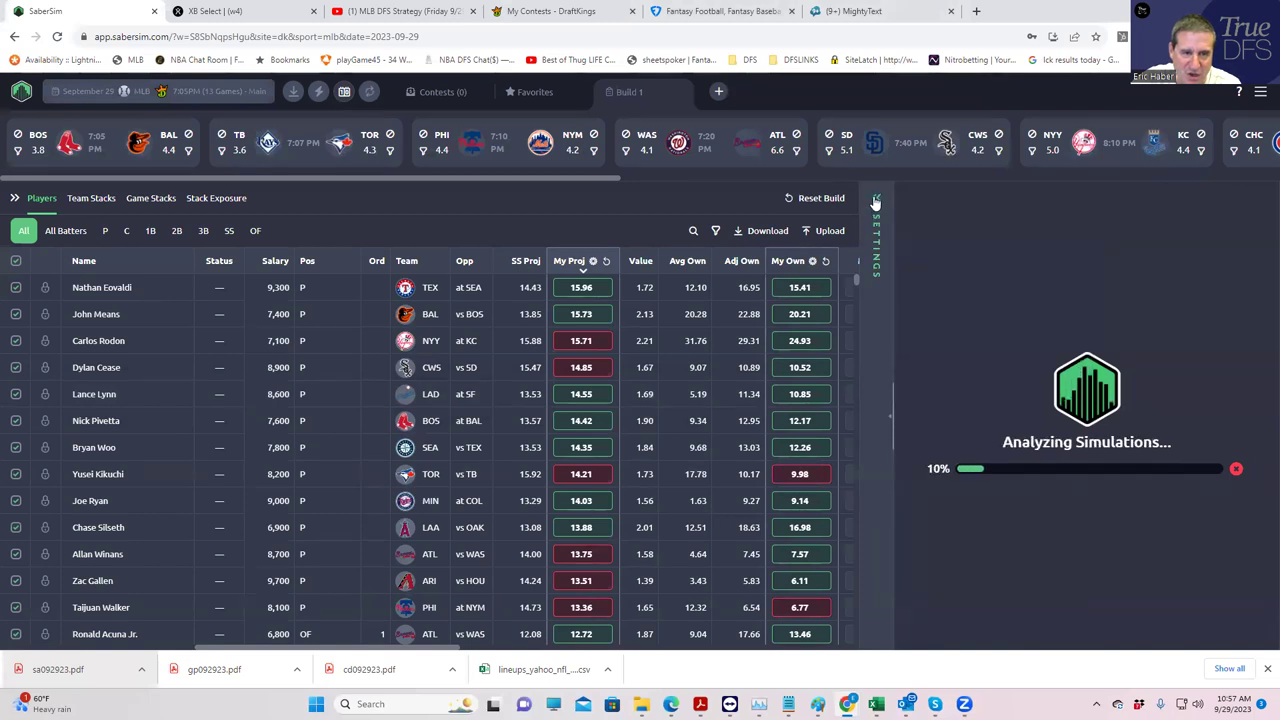
- Add a new contest sim named 'Relay Throw' and bring up DraftKings' My Contests
left_click(870, 200)
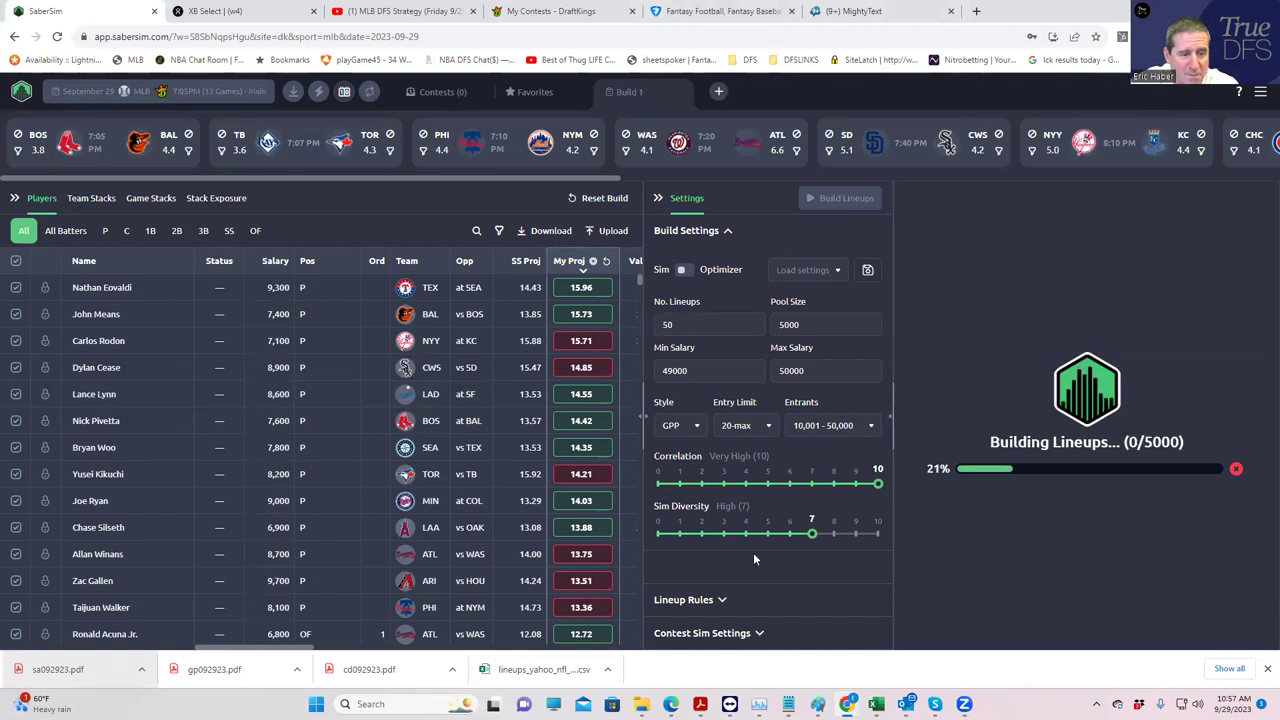
left_click(758, 633)
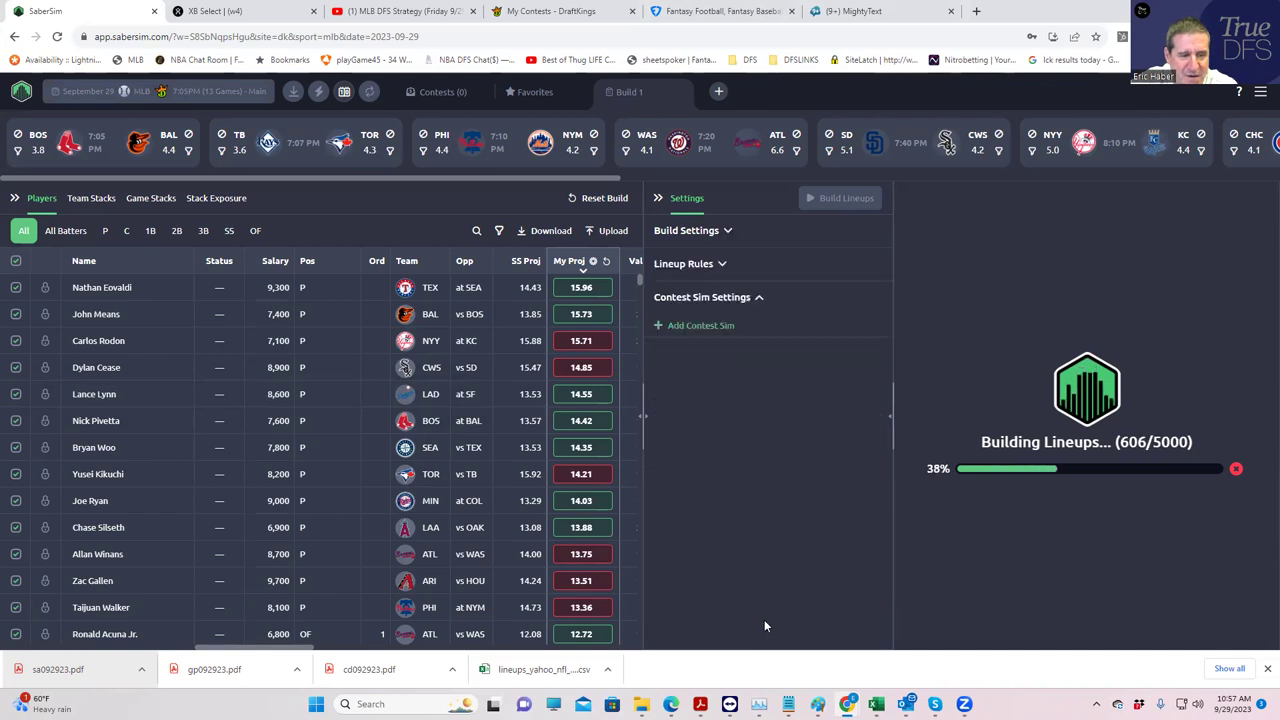
left_click(666, 326)
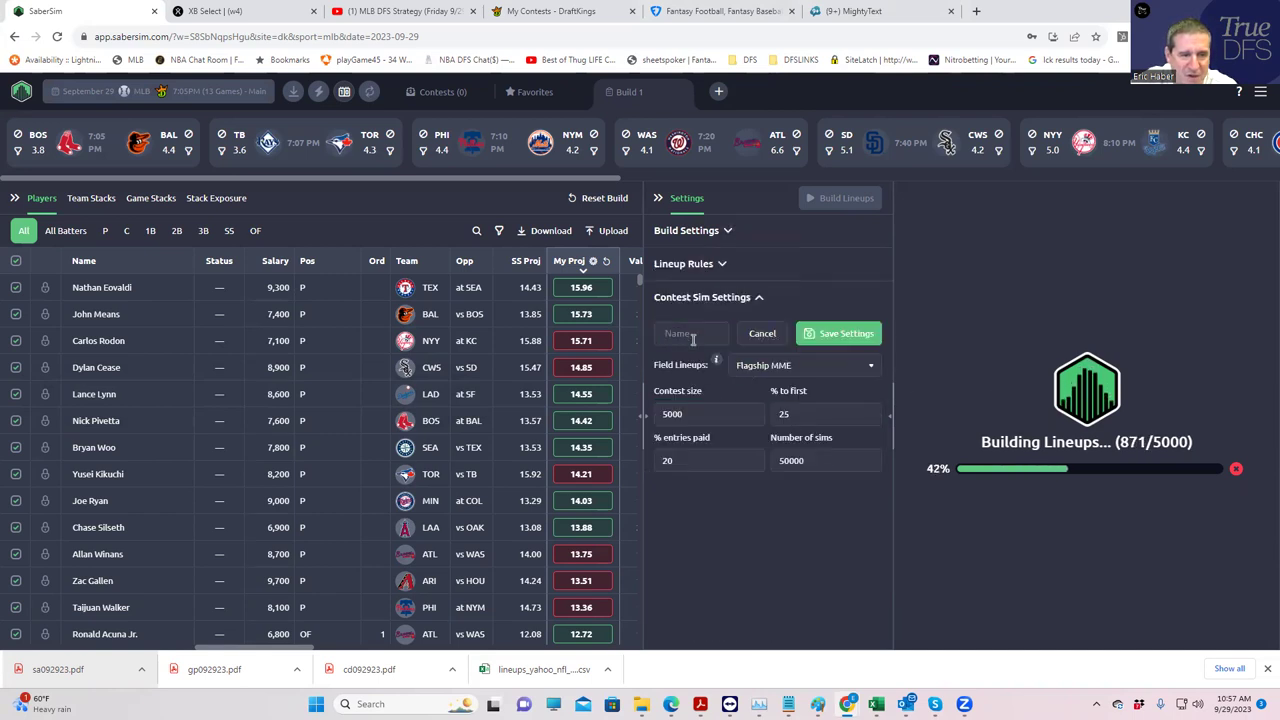
left_click(692, 331)
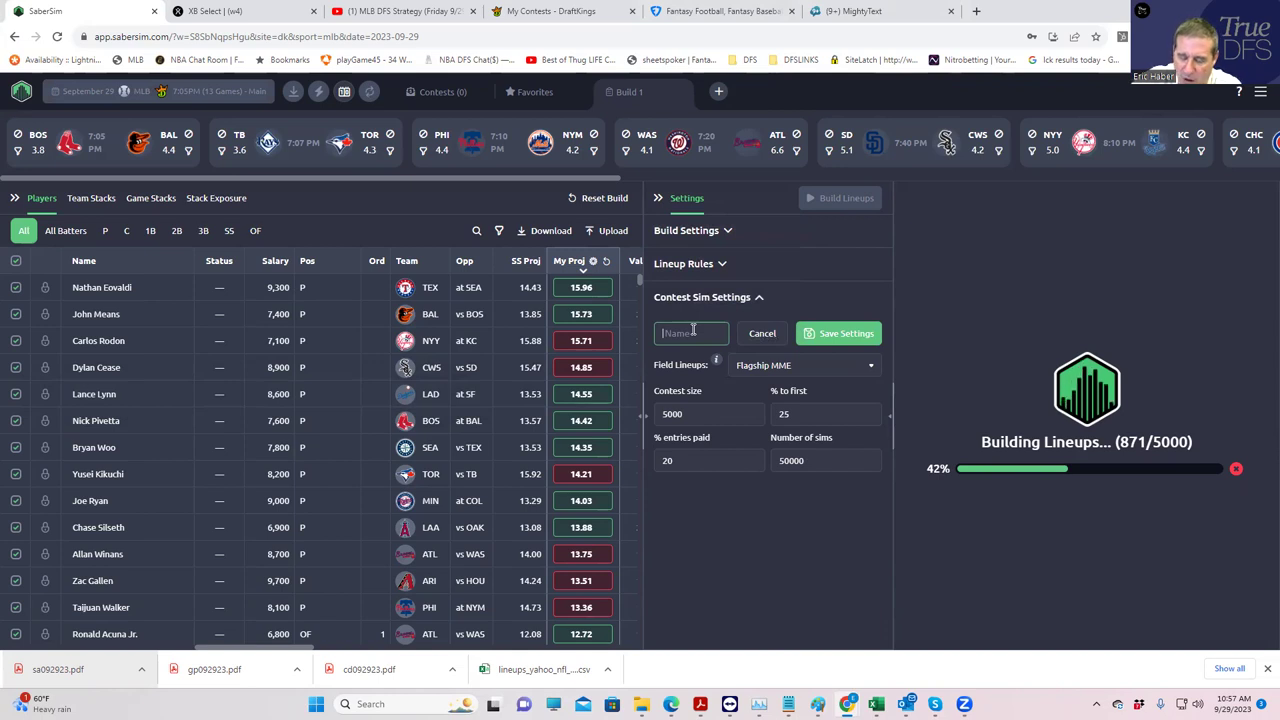
type("Relay")
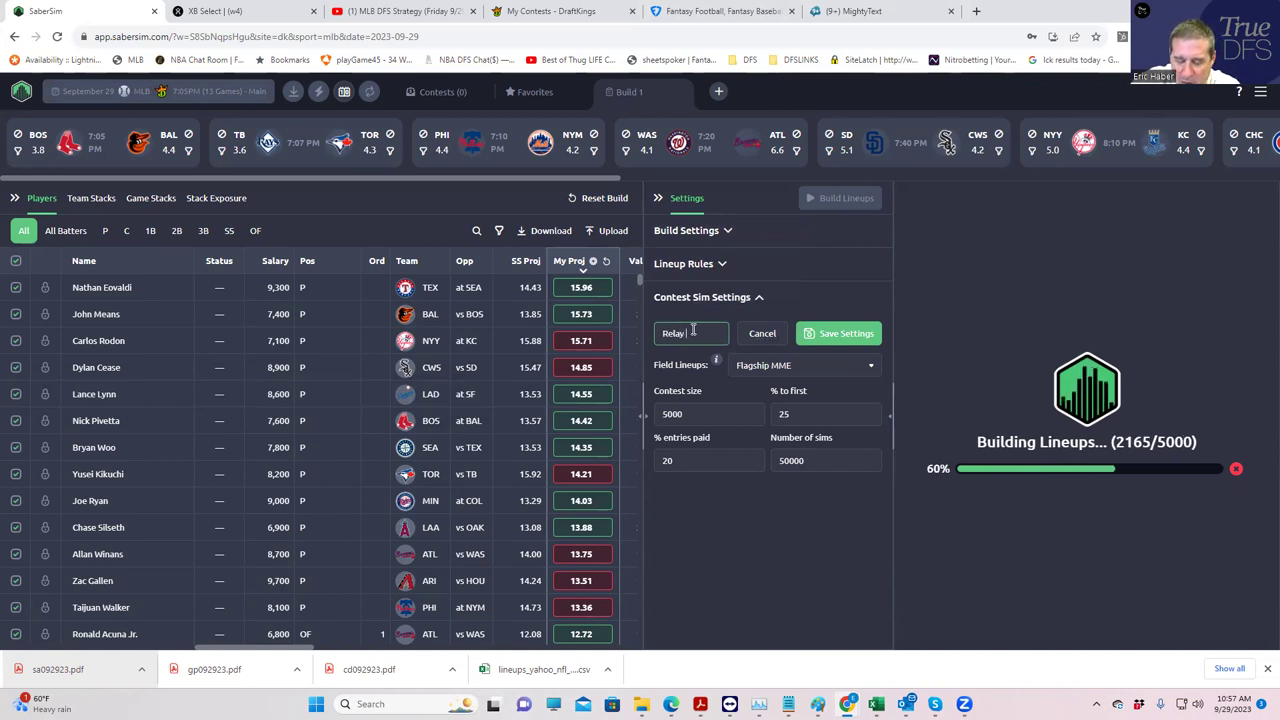
type(" Throw")
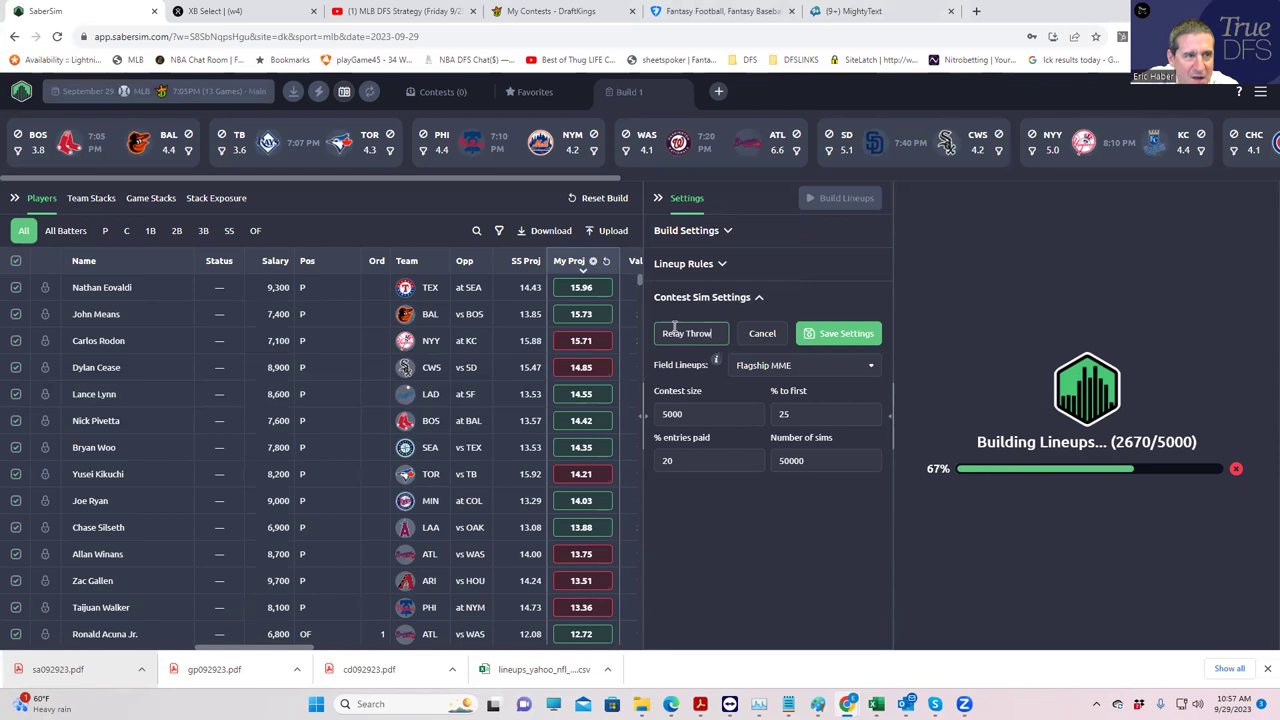
left_click(553, 12)
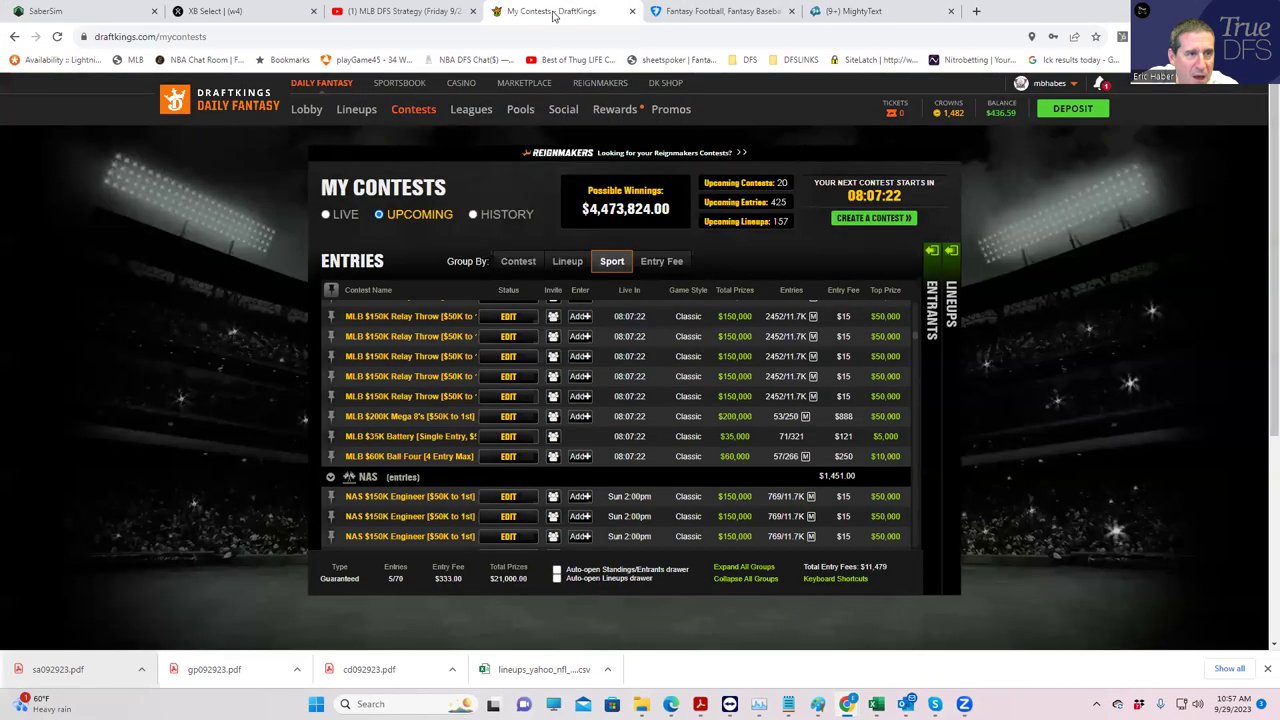
- Check the Relay Throw contest details on DraftKings (11,764 entries), then return to SaberSim
left_click(421, 380)
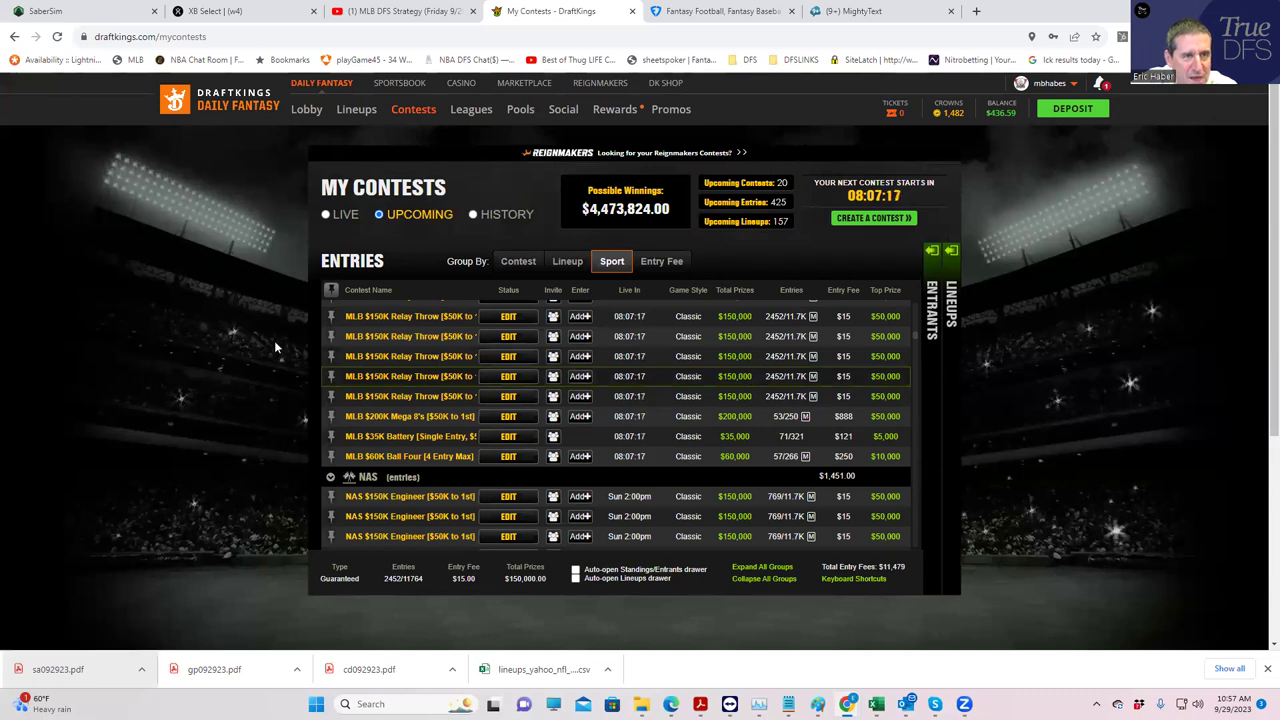
left_click(416, 377)
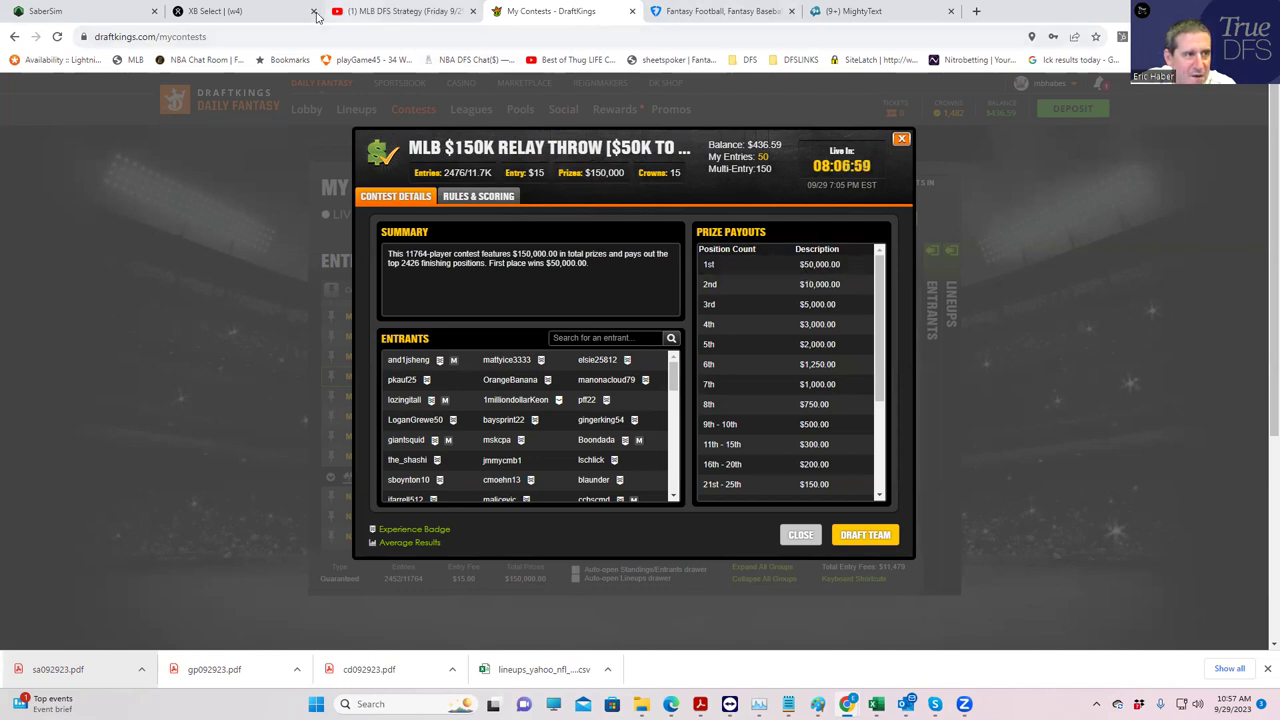
left_click(110, 12)
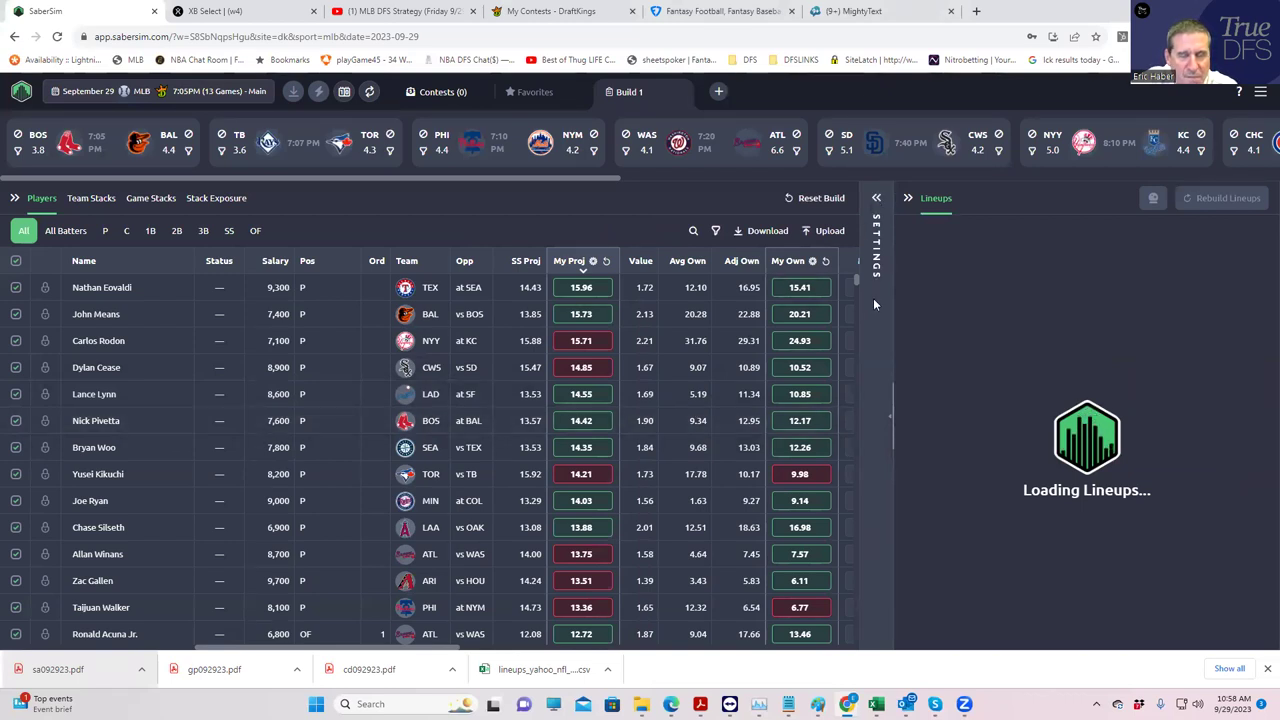
- Set the Relay Throw sim to contest size 11700 with 33% to first
left_click(889, 197)
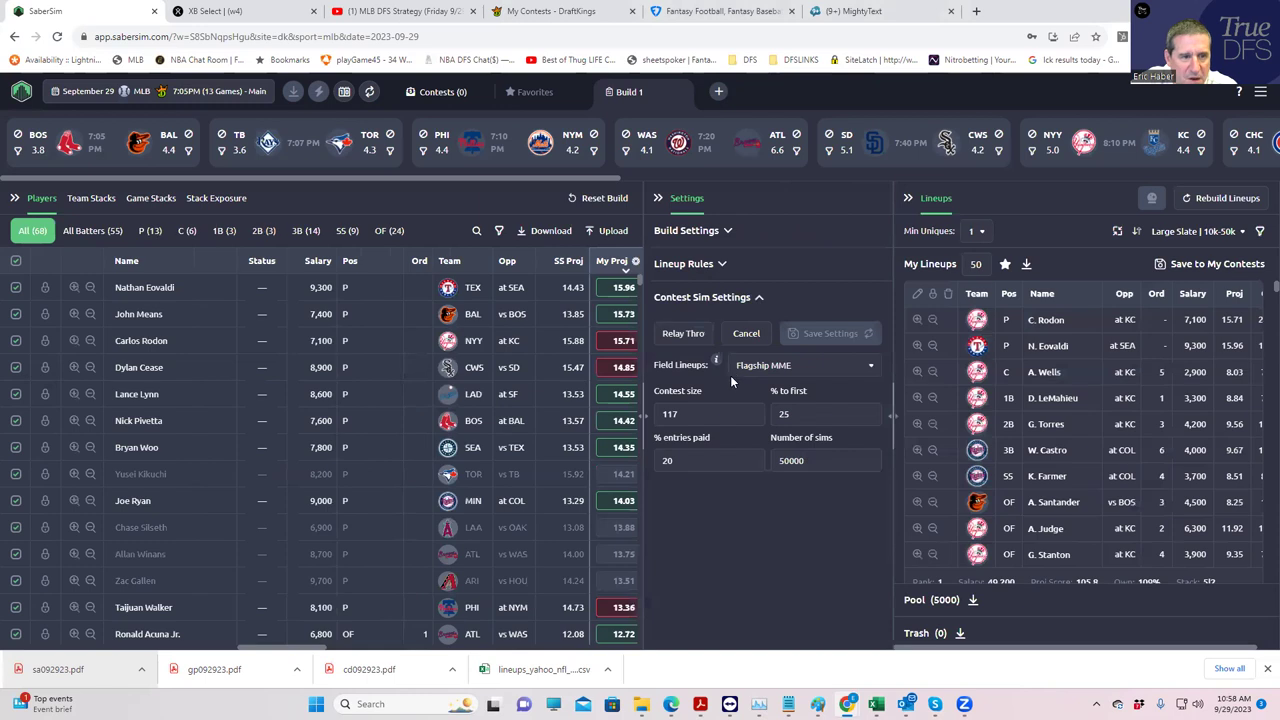
left_click(707, 410)
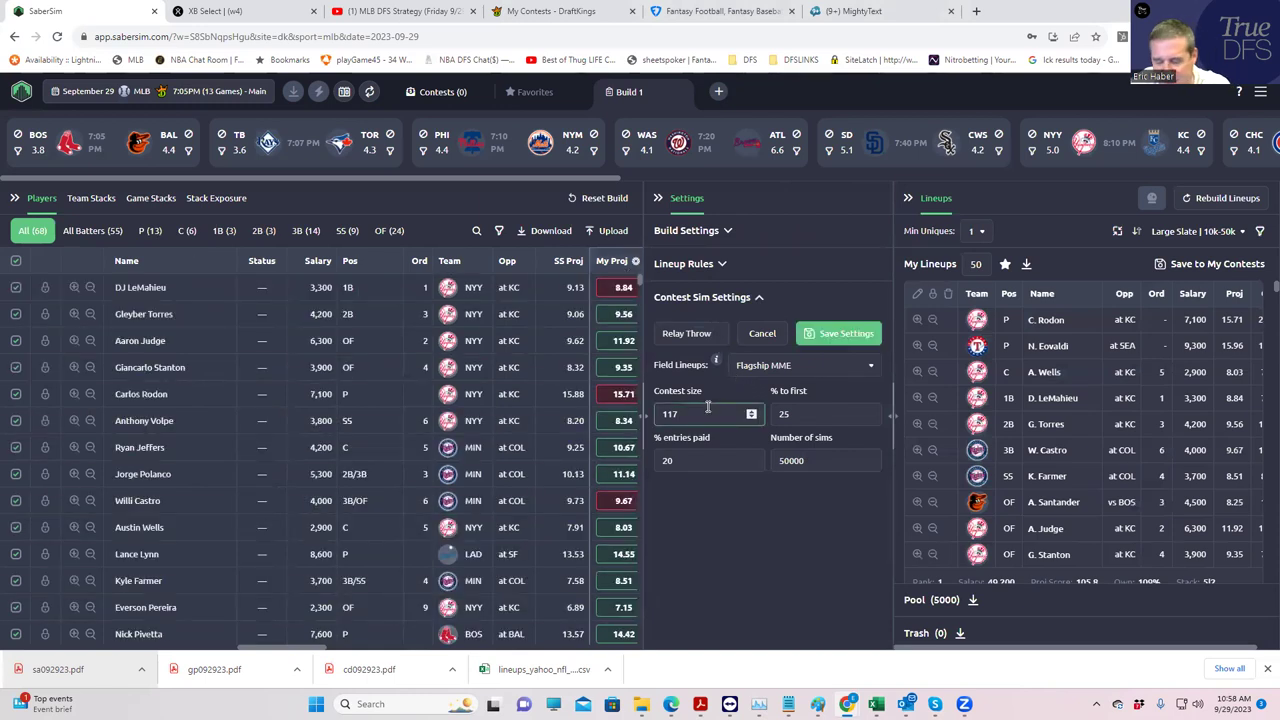
type("00")
left_click(773, 414)
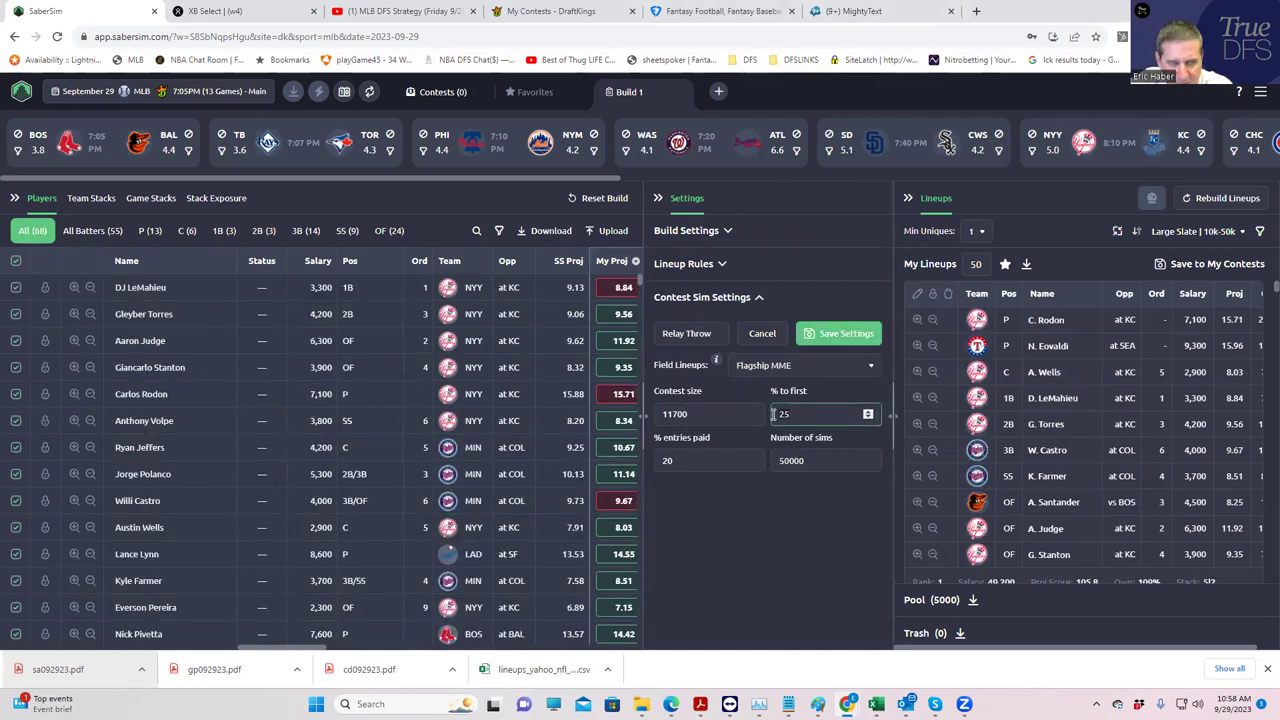
key("BackSpace")
key("BackSpace")
type("33")
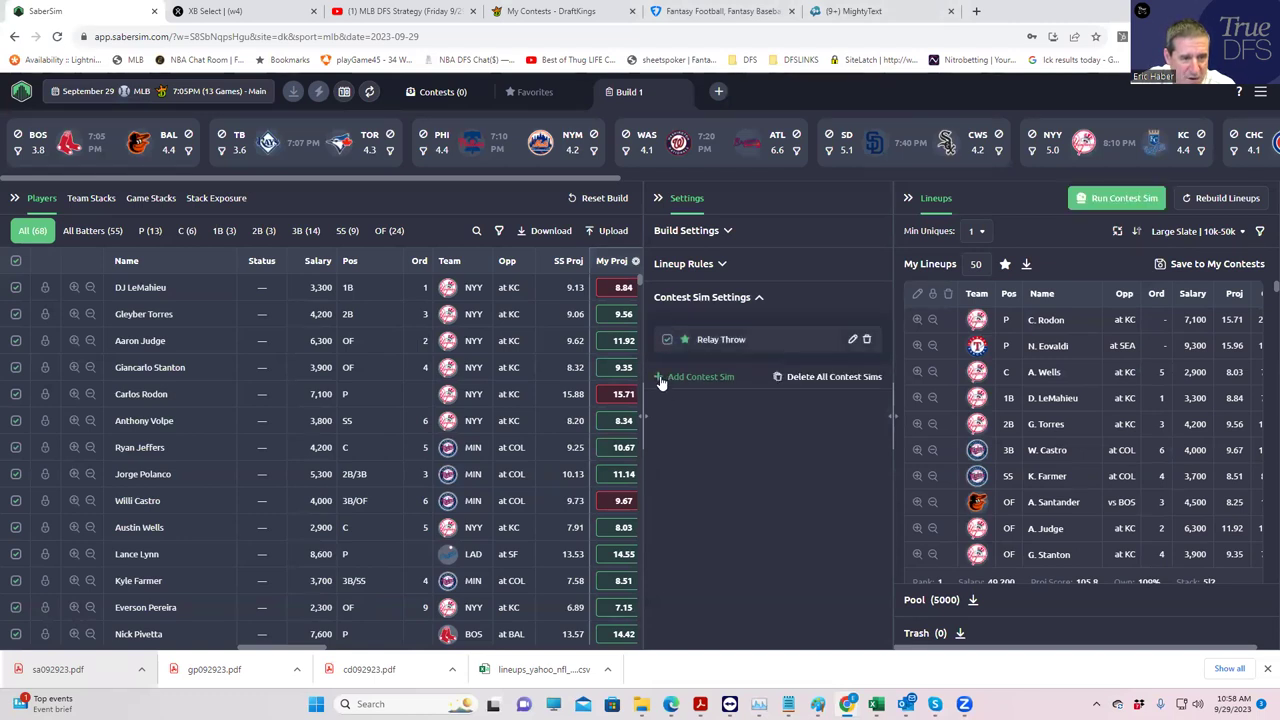
- Add a second contest sim and begin naming it 'Megalls'
left_click(660, 379)
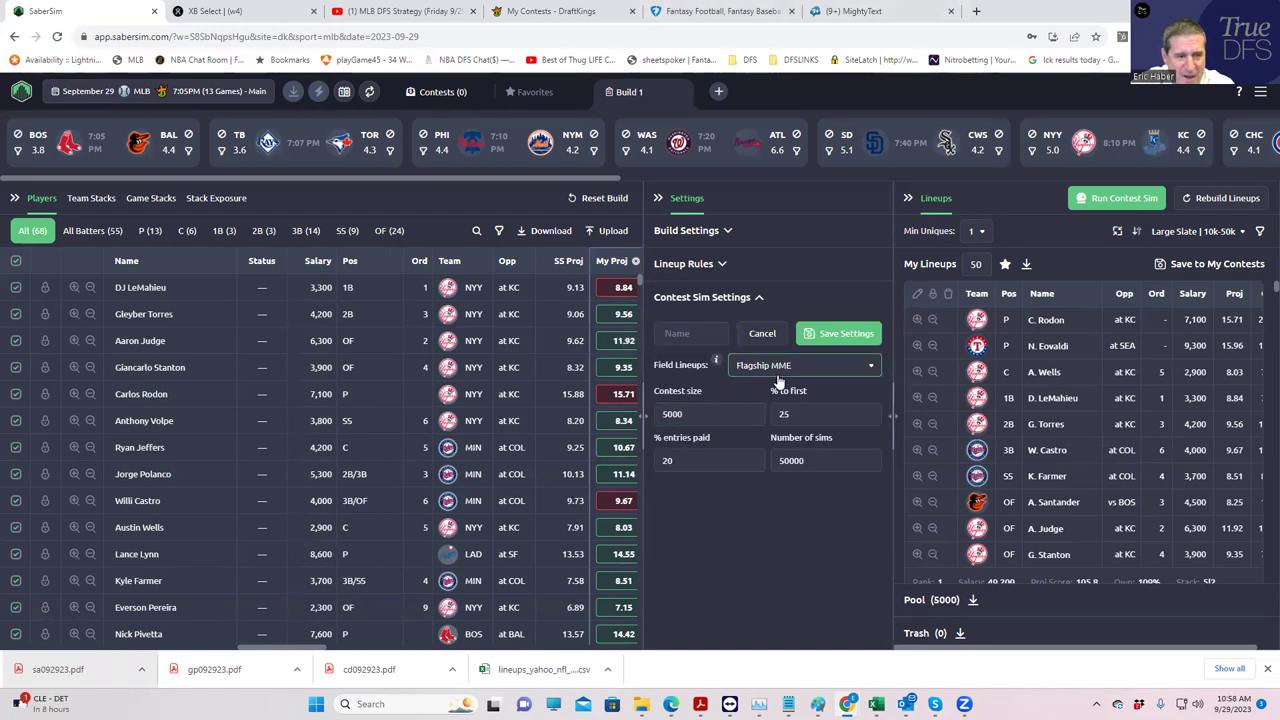
left_click(705, 341)
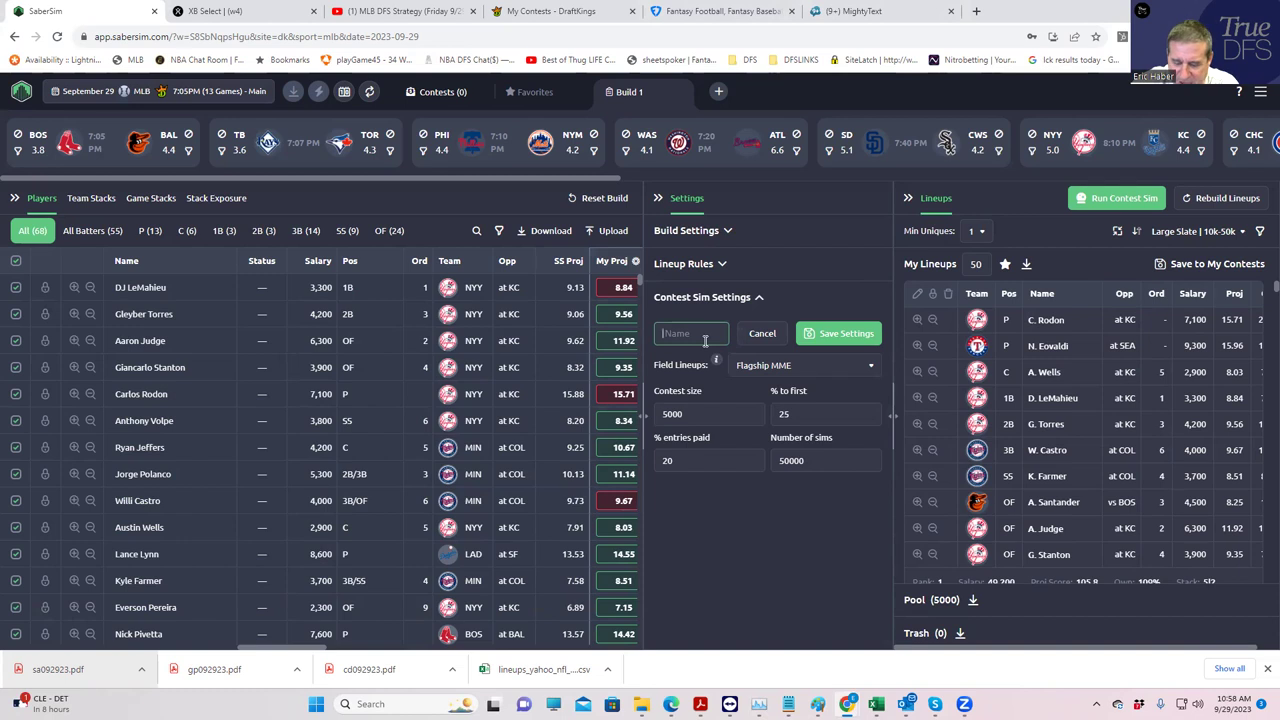
type("Mega8s")
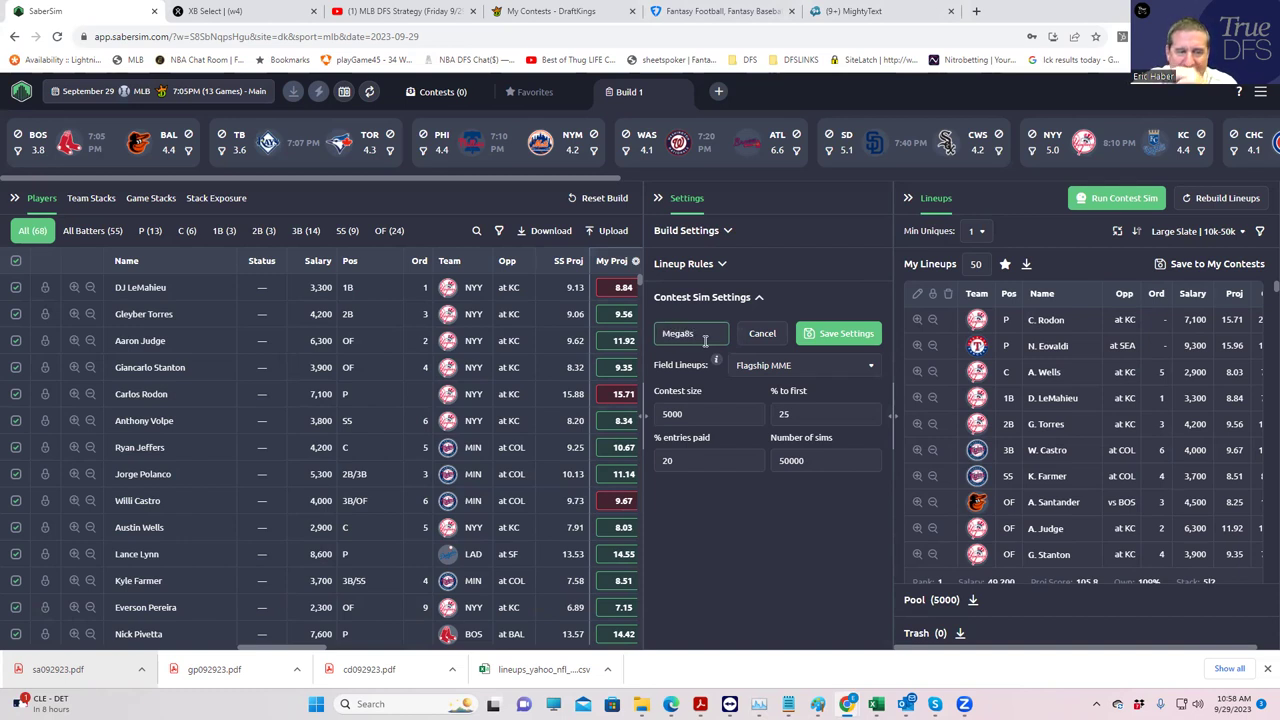
- Check DraftKings' $200K Mega 8's contest size (250 entries), then return to SaberSim
left_click(563, 12)
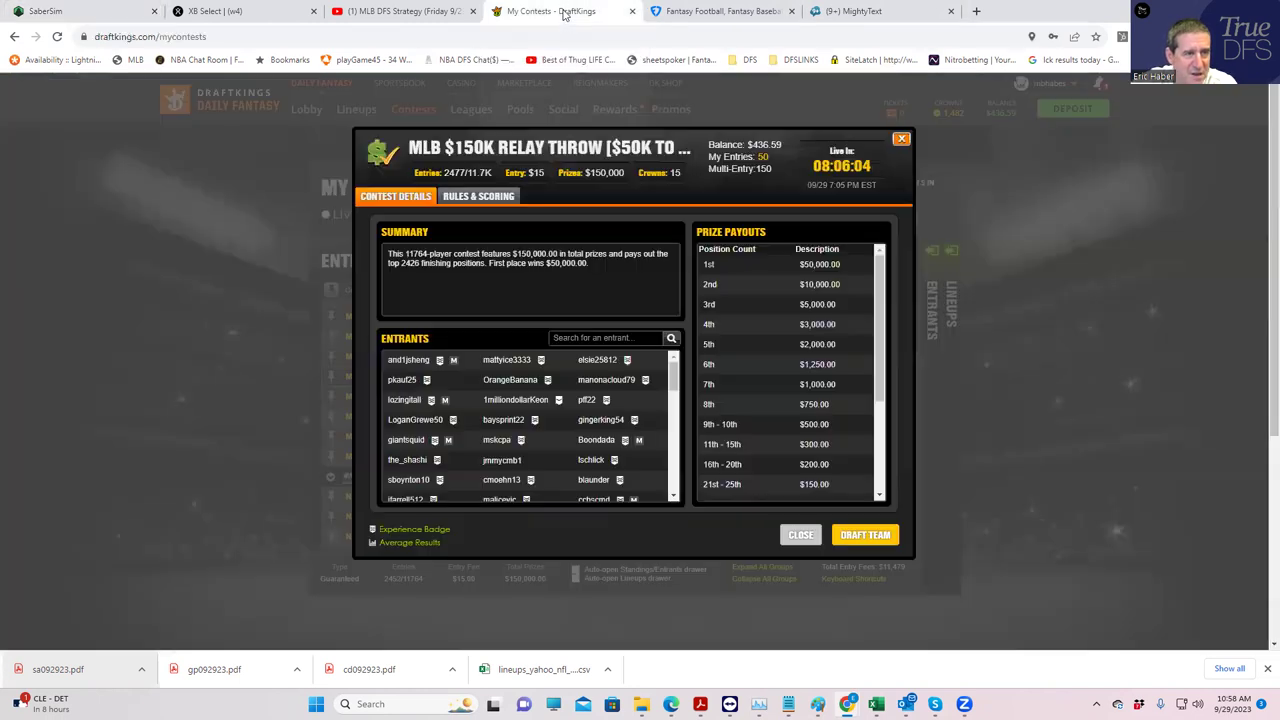
left_click(901, 139)
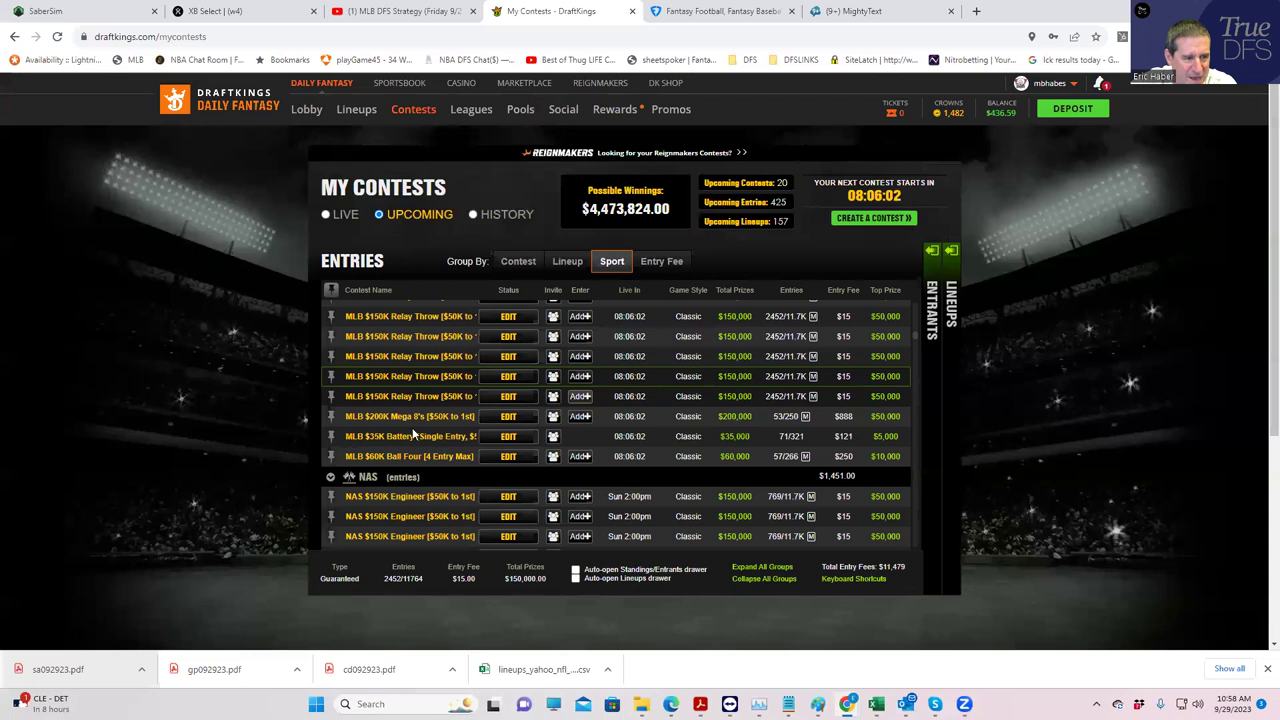
left_click(413, 420)
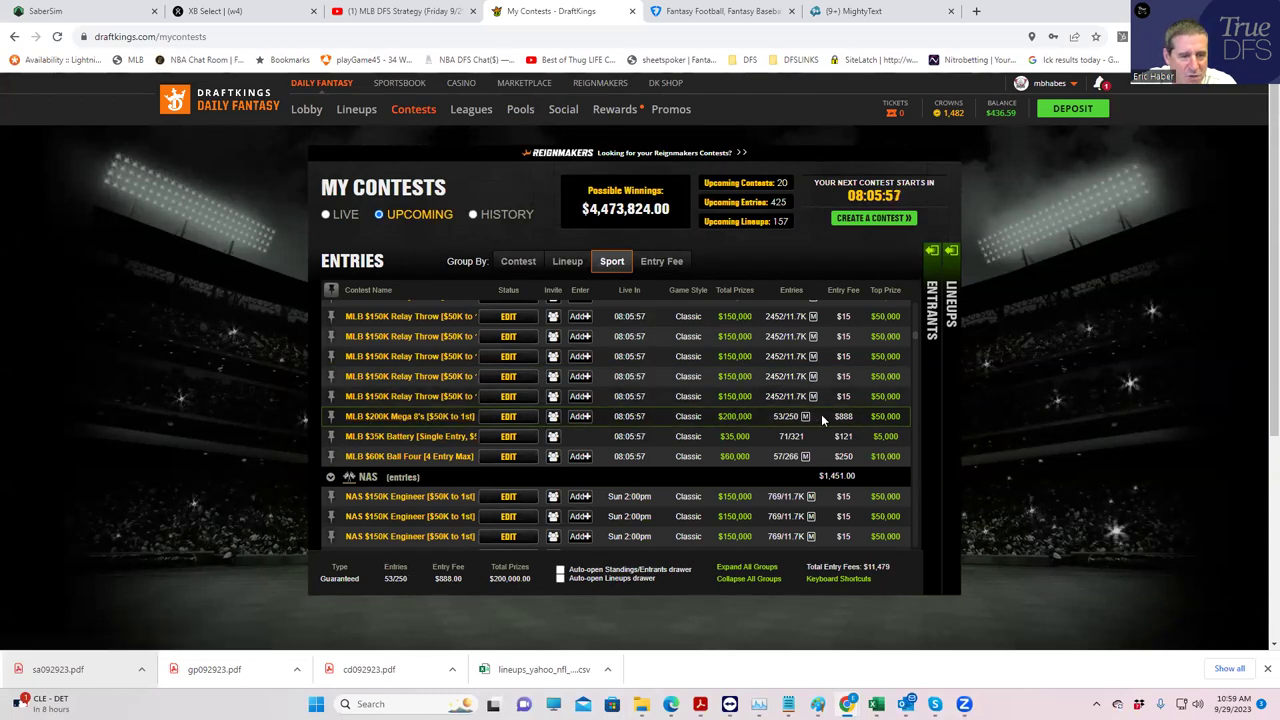
mouse_move(801, 418)
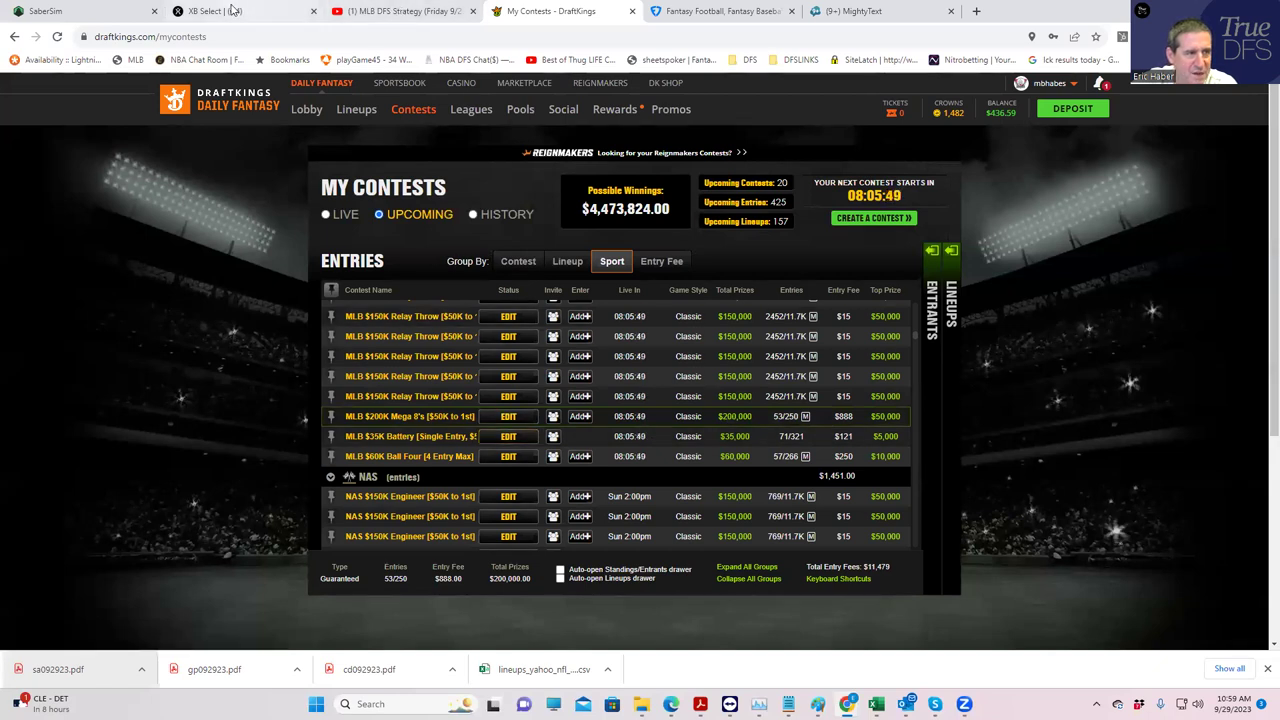
left_click(72, 12)
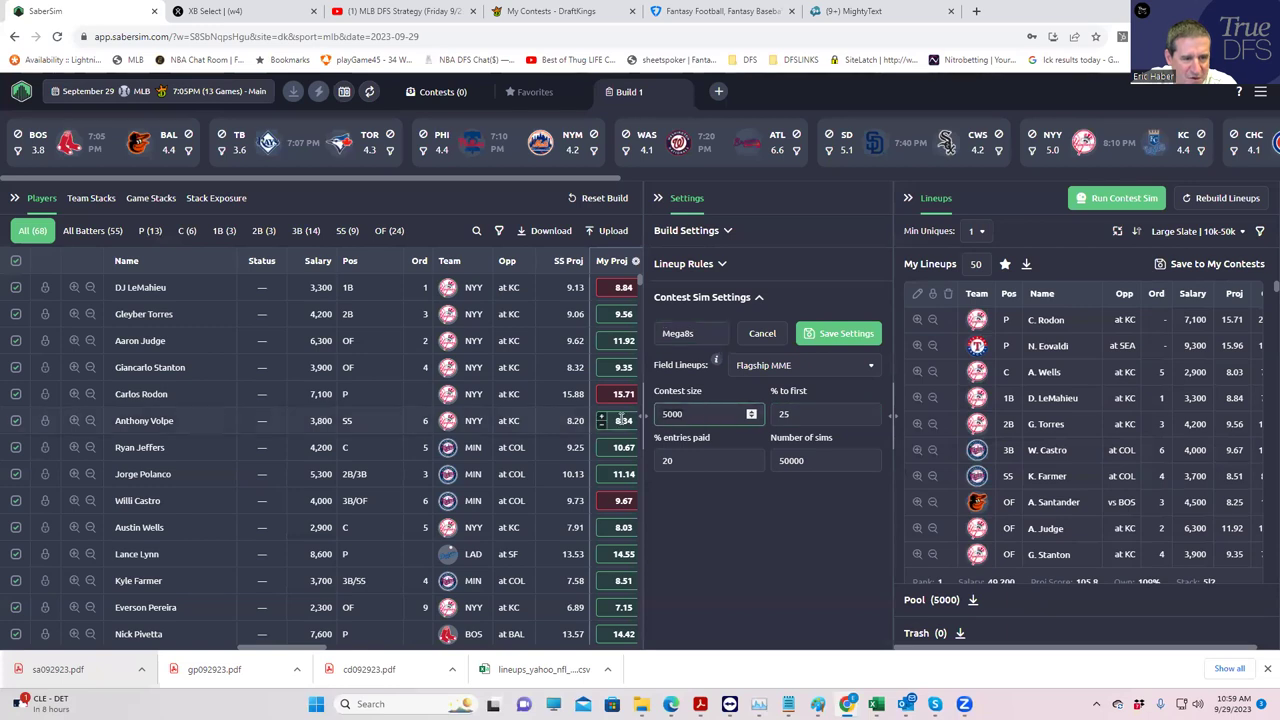
- Save the Mega8s sim with contest size 250 and High Stakes MME field lineups
key("BackSpace")
key("BackSpace")
key("BackSpace")
key("BackSpace")
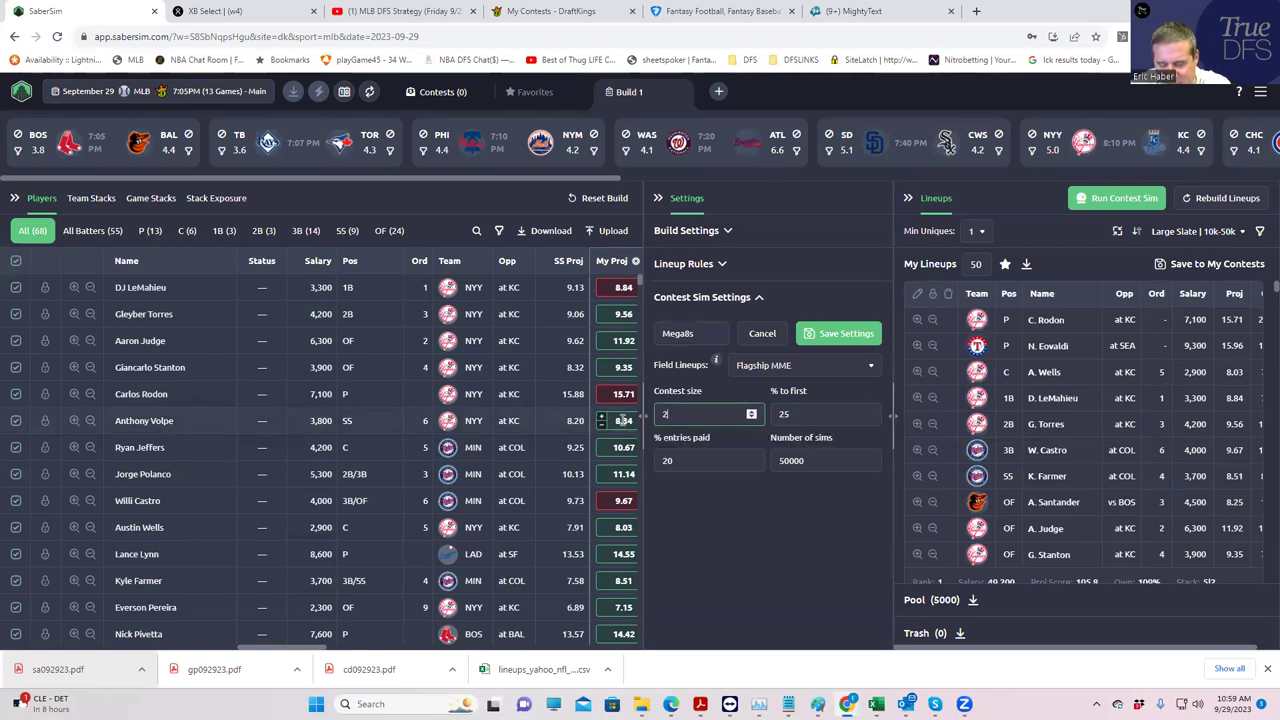
type("250")
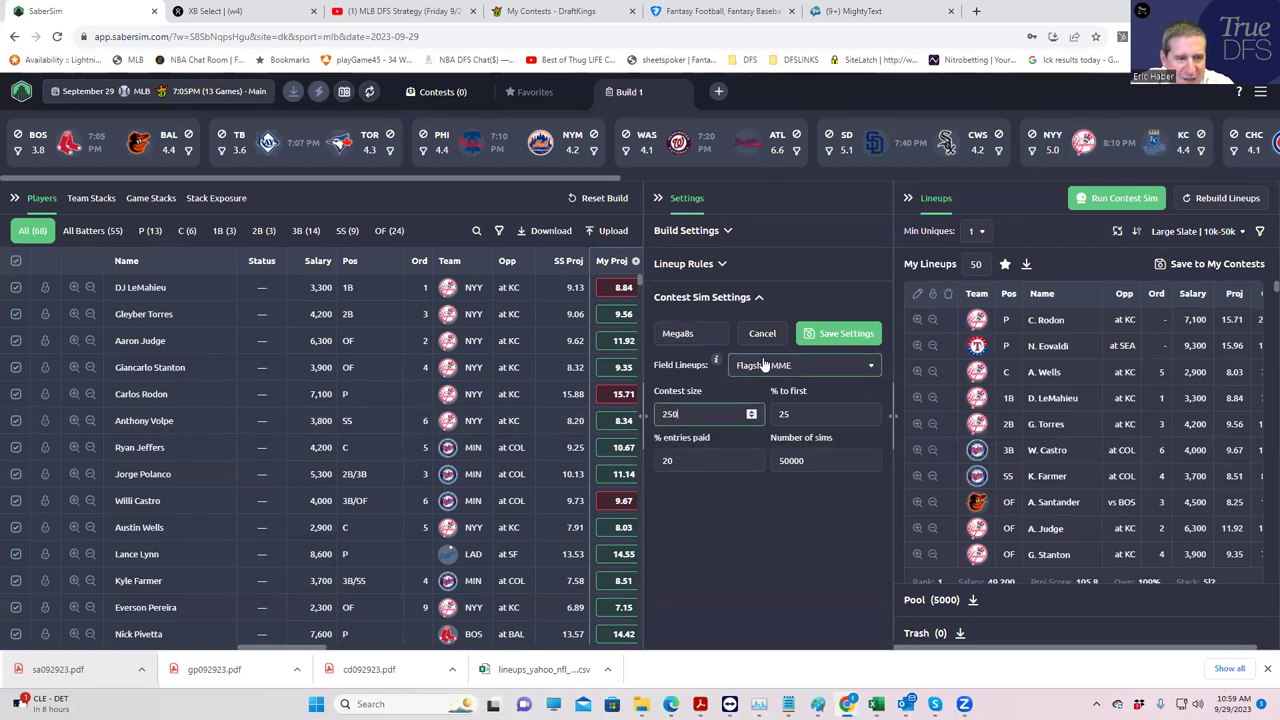
left_click(760, 366)
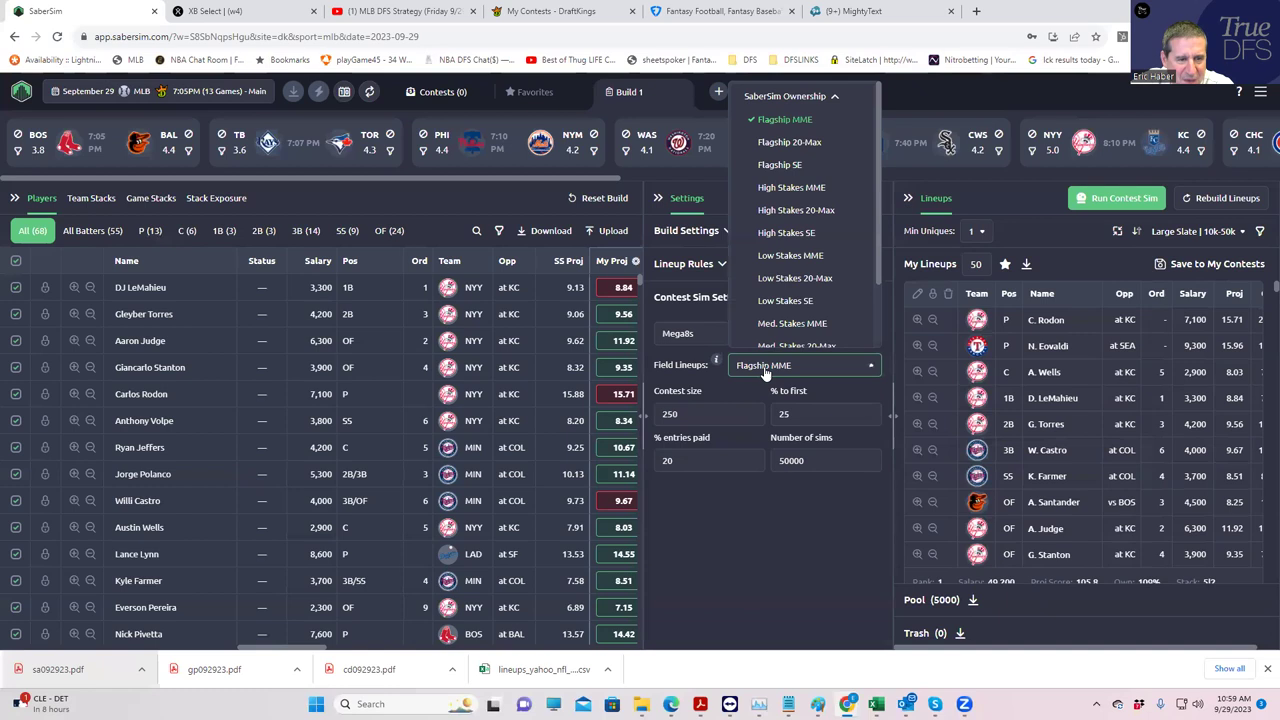
left_click(798, 187)
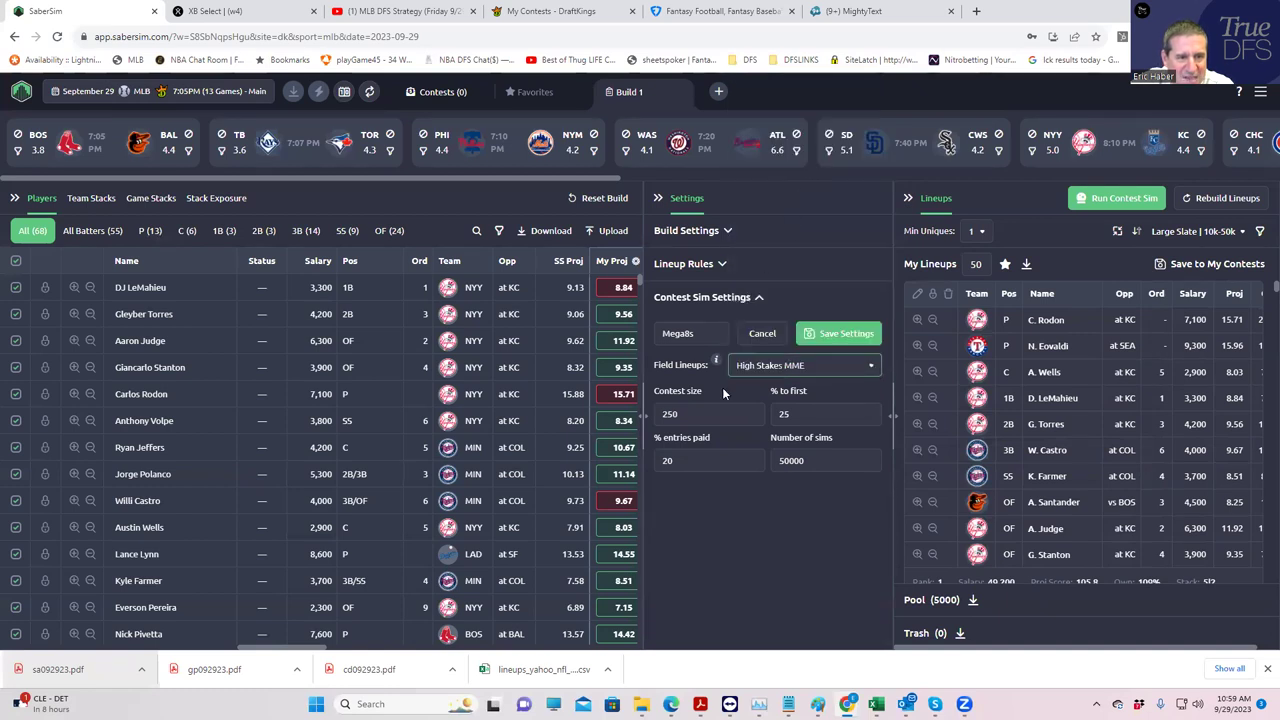
left_click(820, 342)
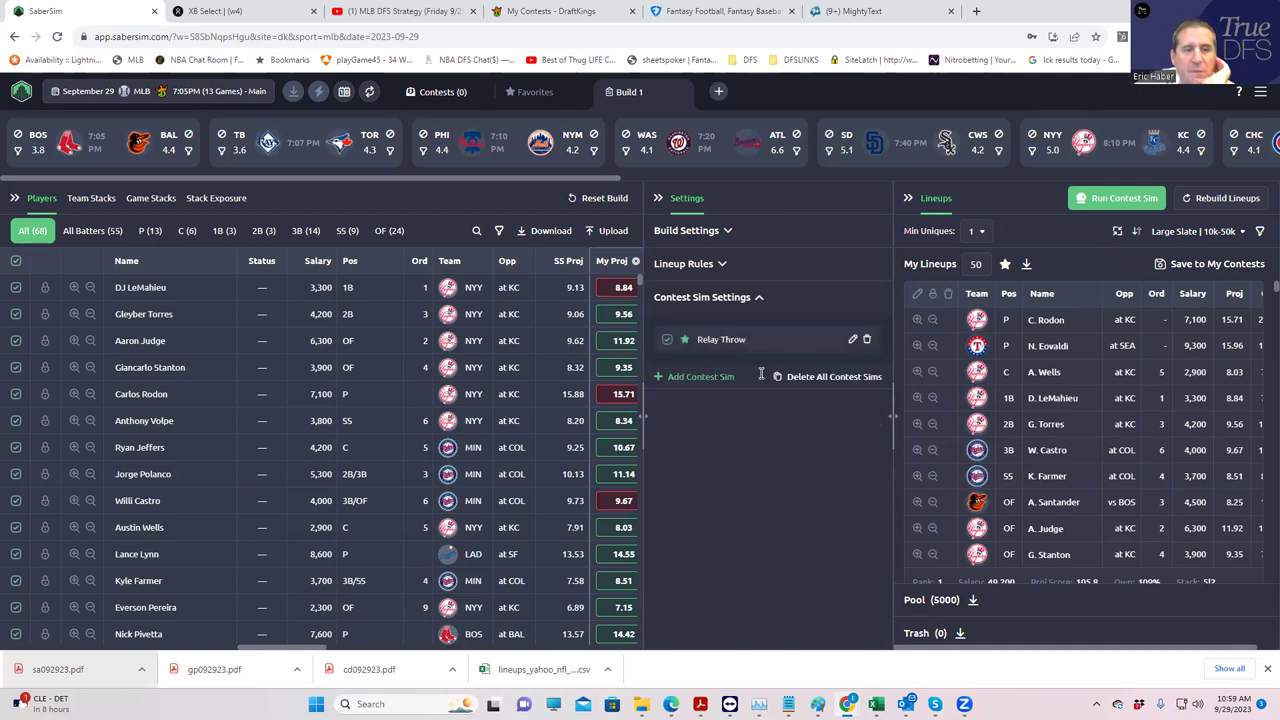
left_click(680, 380)
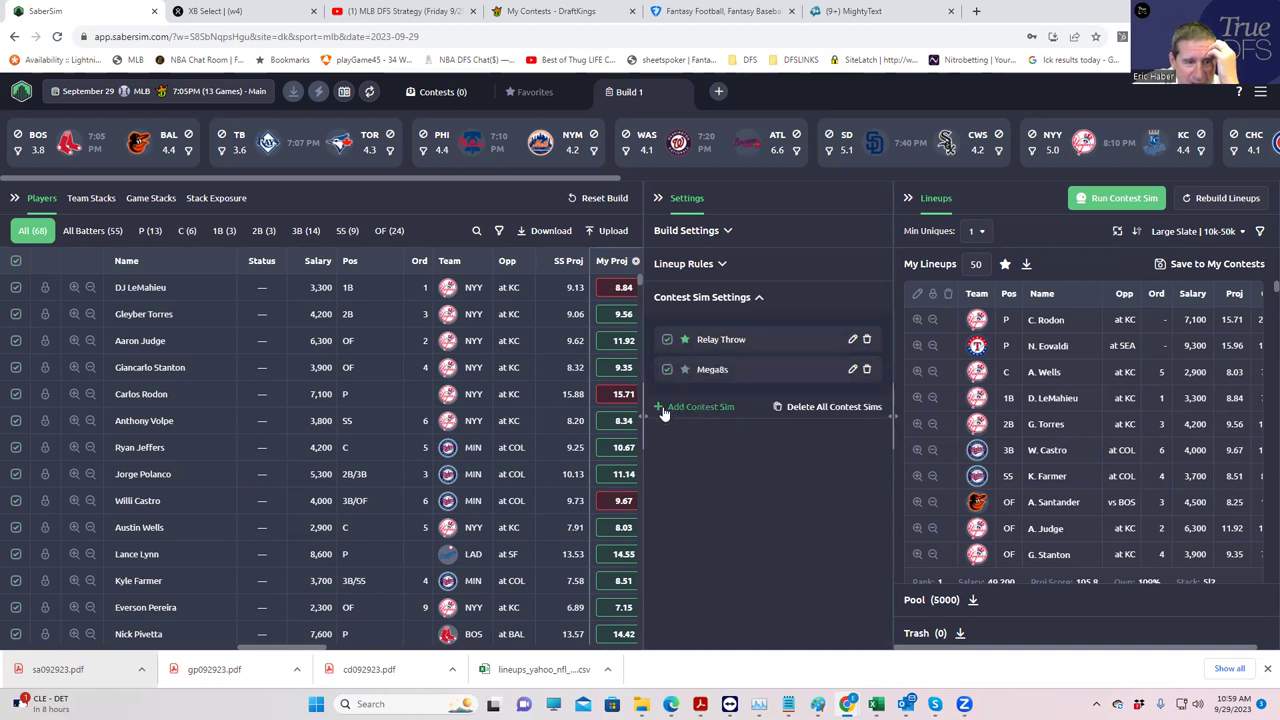
- Start a new contest sim named 'Ball Four' and look up its contest on DraftKings
left_click(668, 408)
left_click(682, 333)
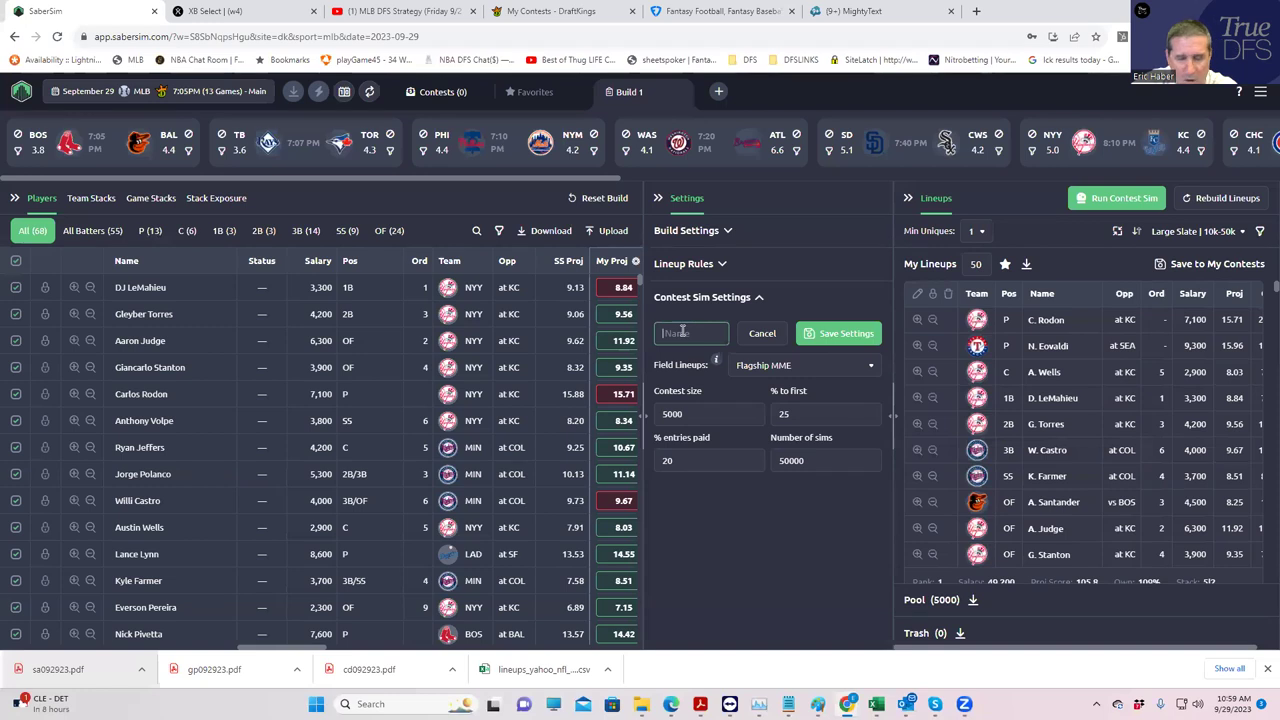
type("Ball Four")
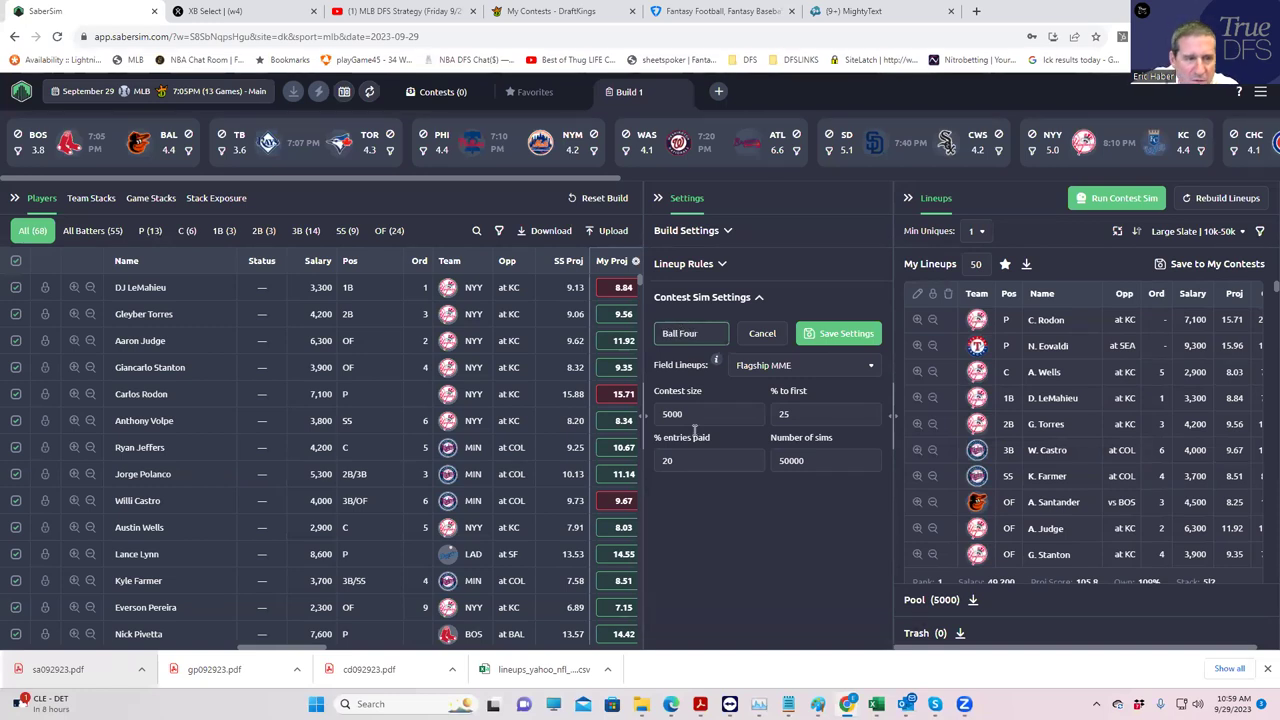
left_click(680, 497)
left_click(530, 18)
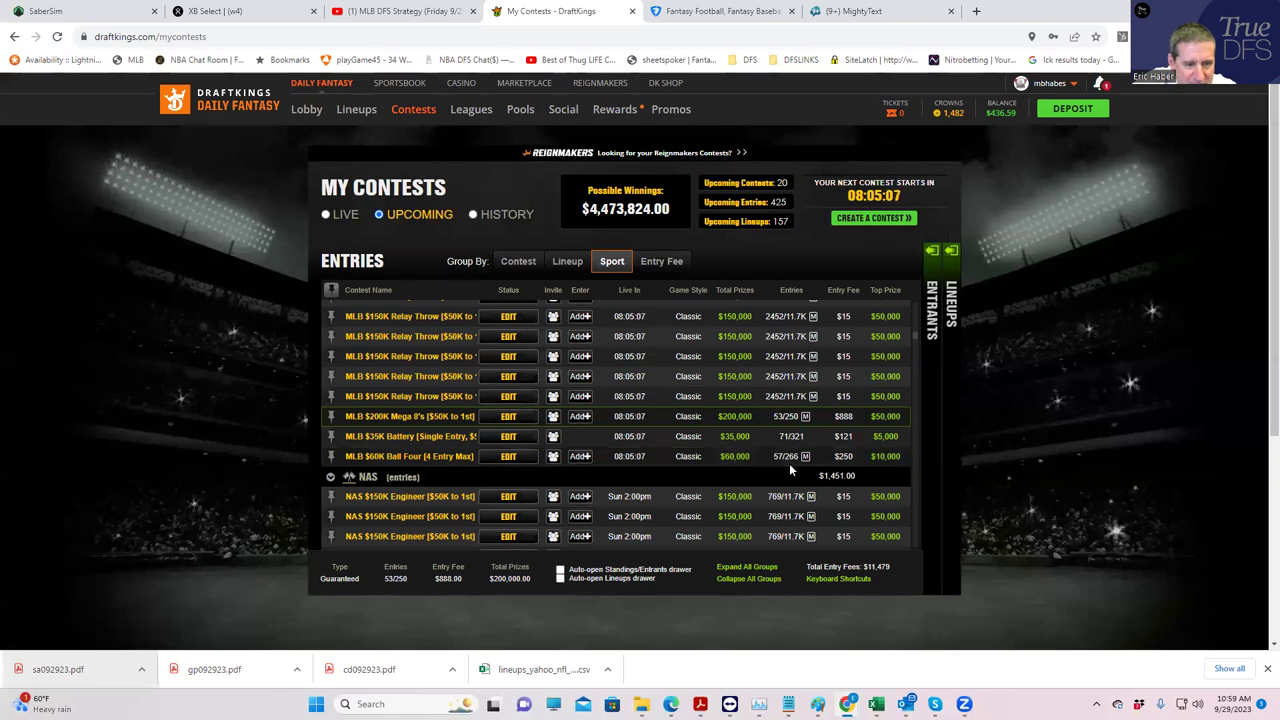
left_click(70, 11)
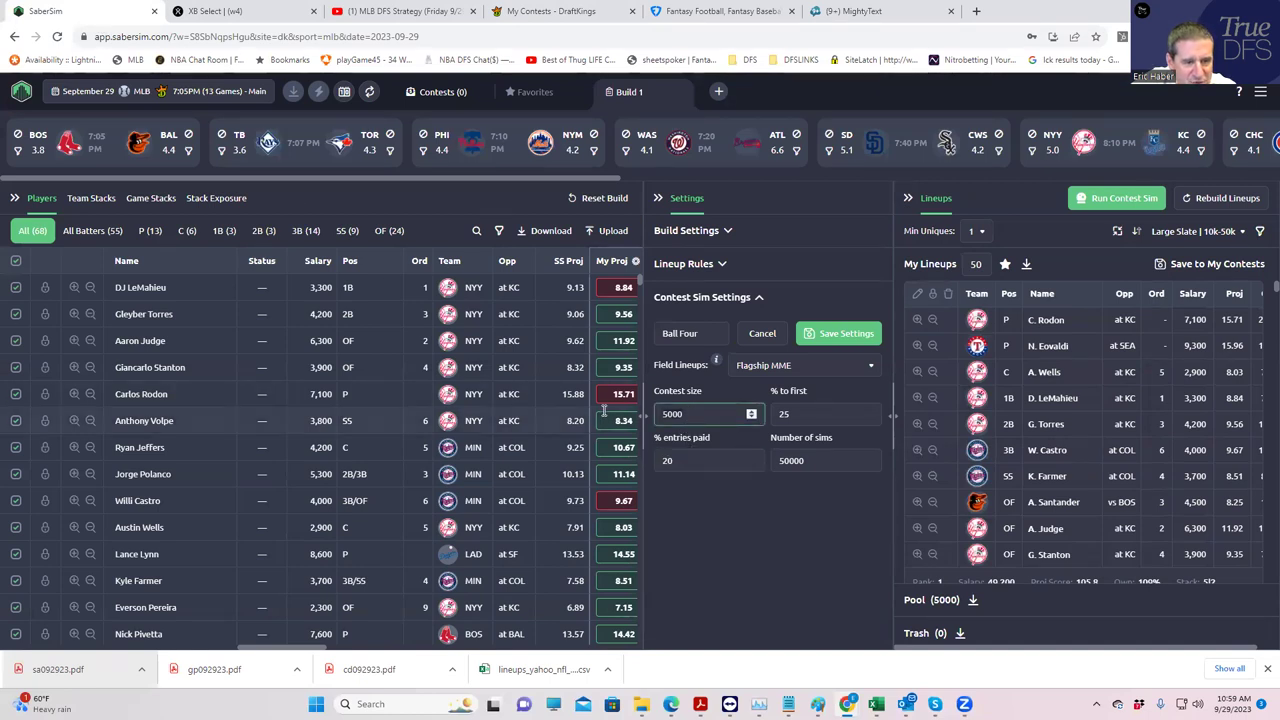
- Set Ball Four's contest size to 266 and % to first to 16, and save it
double_click(706, 423)
type("266")
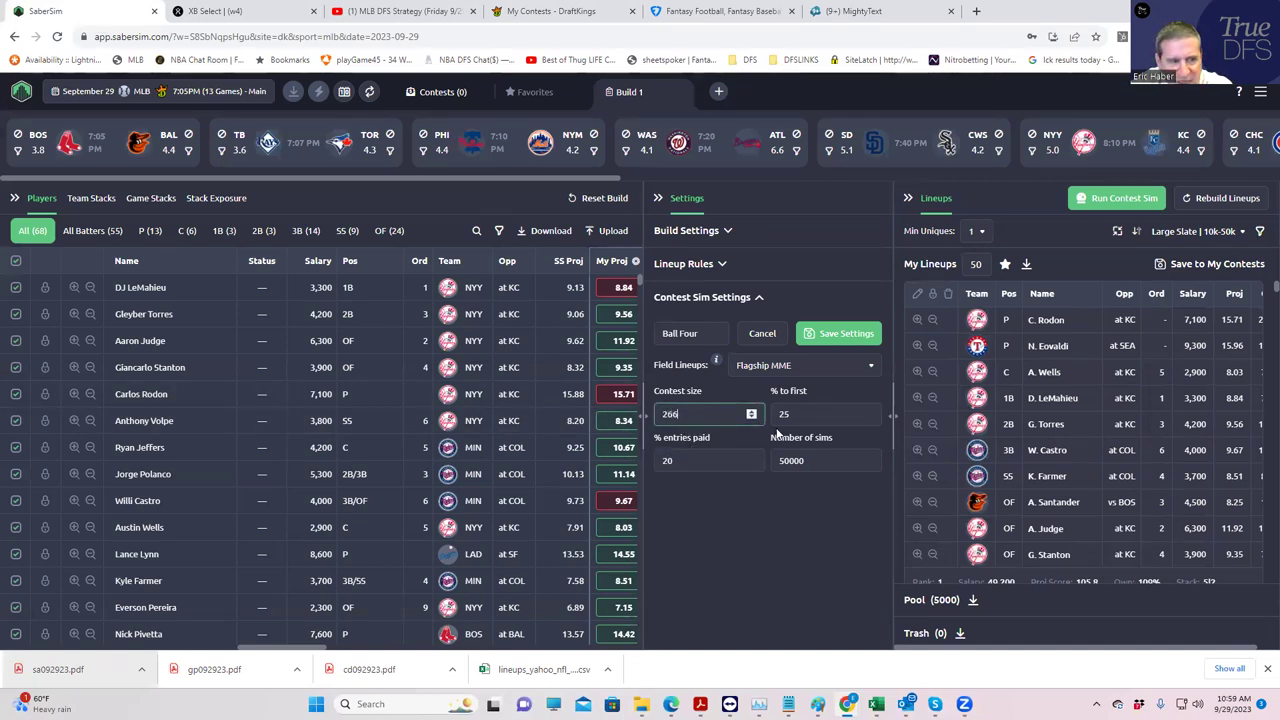
key("Tab")
type("16")
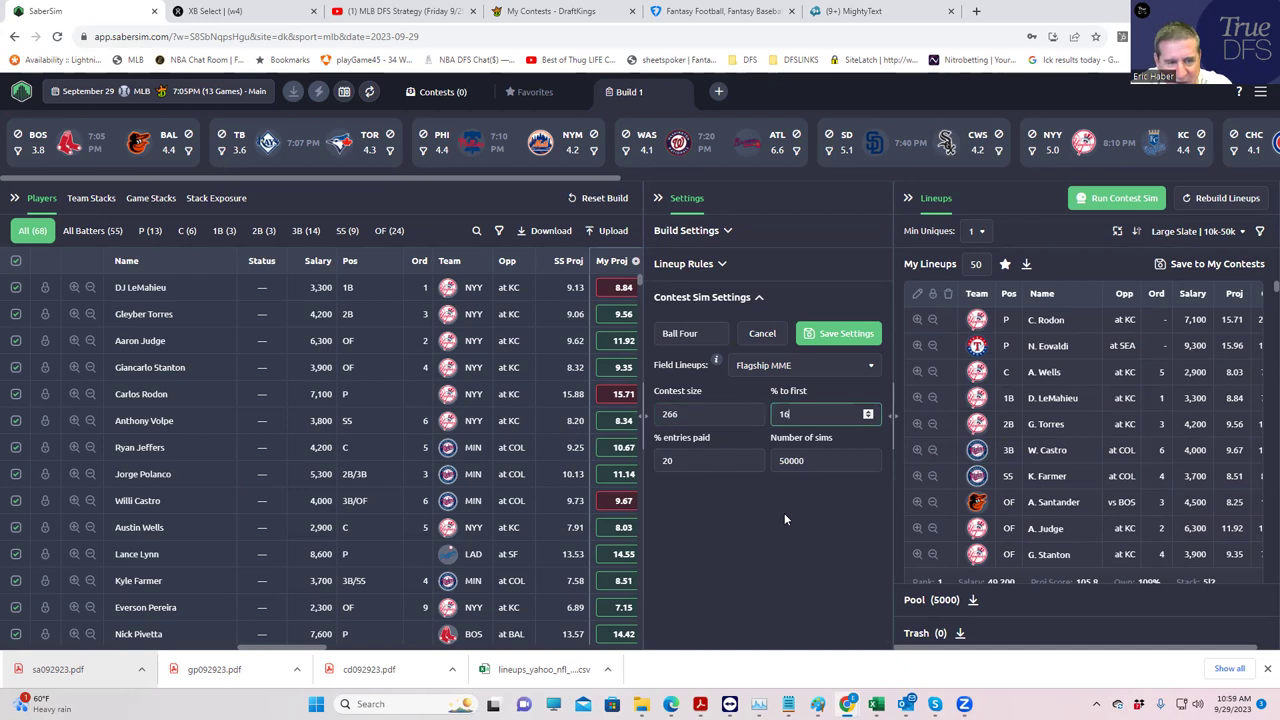
left_click(784, 517)
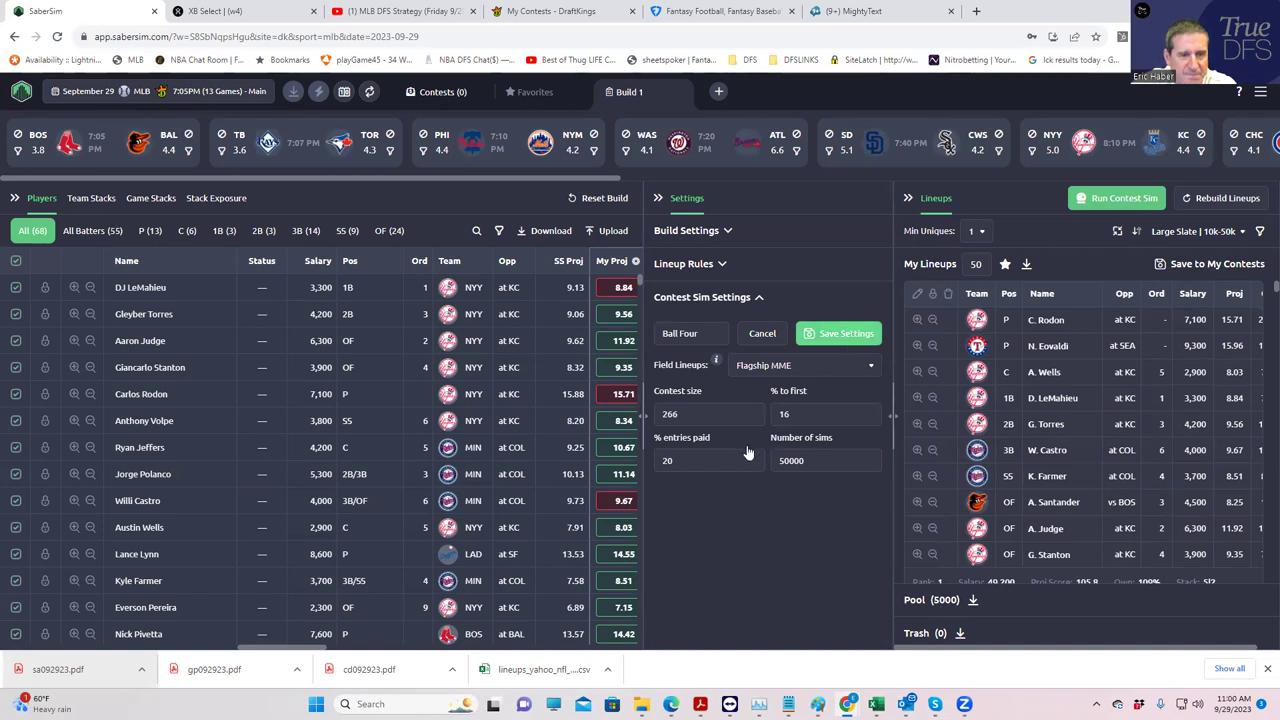
key("Escape")
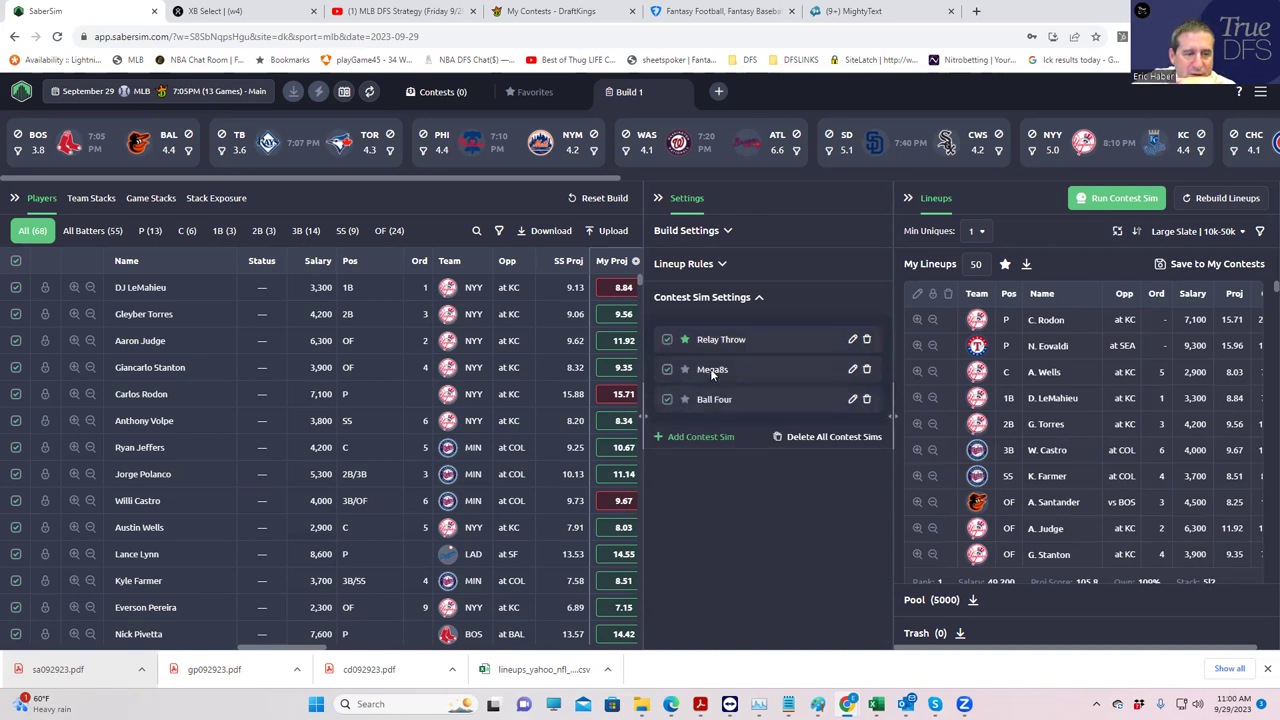
- Switch the Ball Four sim's field lineups to High Stakes MME and save it
left_click(853, 402)
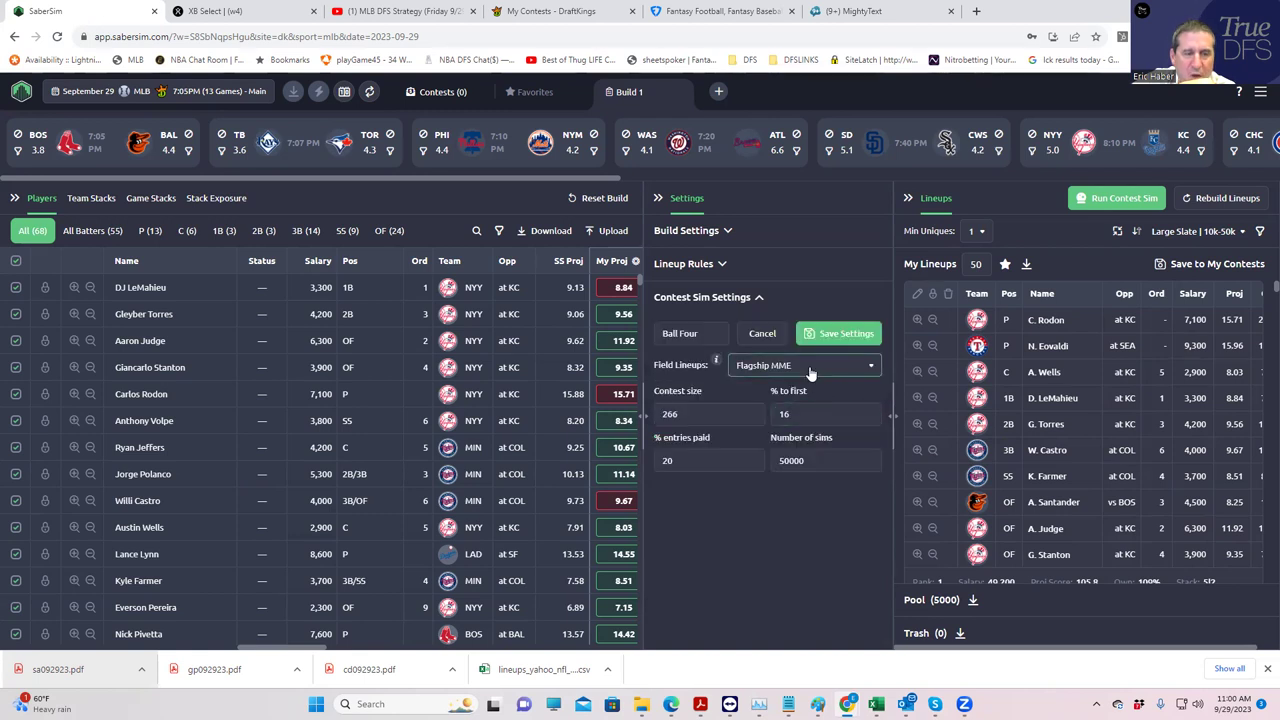
left_click(811, 373)
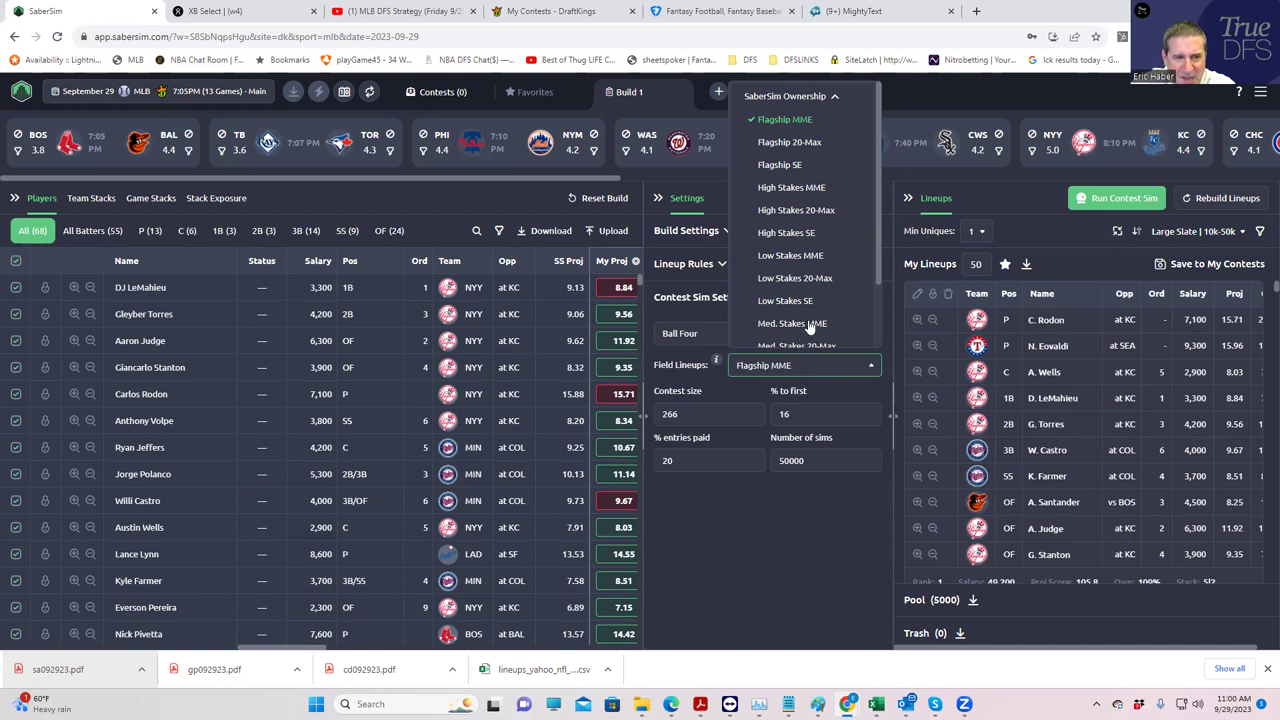
left_click(780, 188)
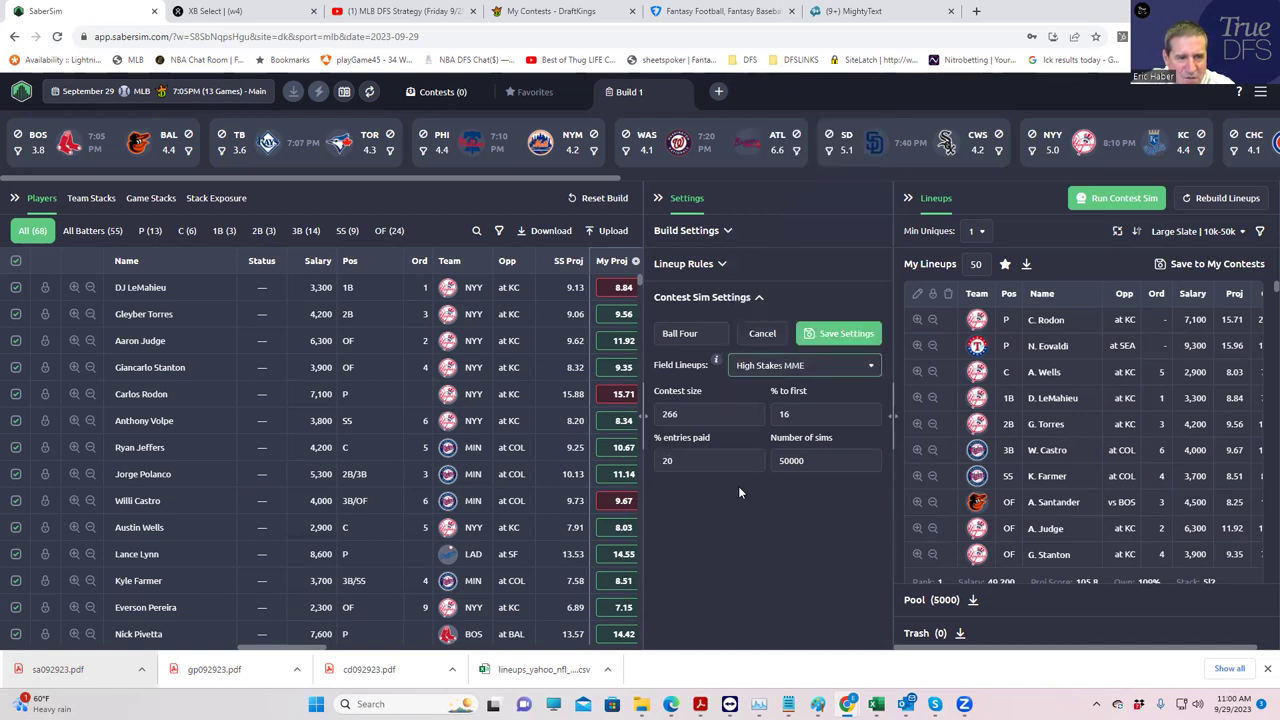
left_click(828, 337)
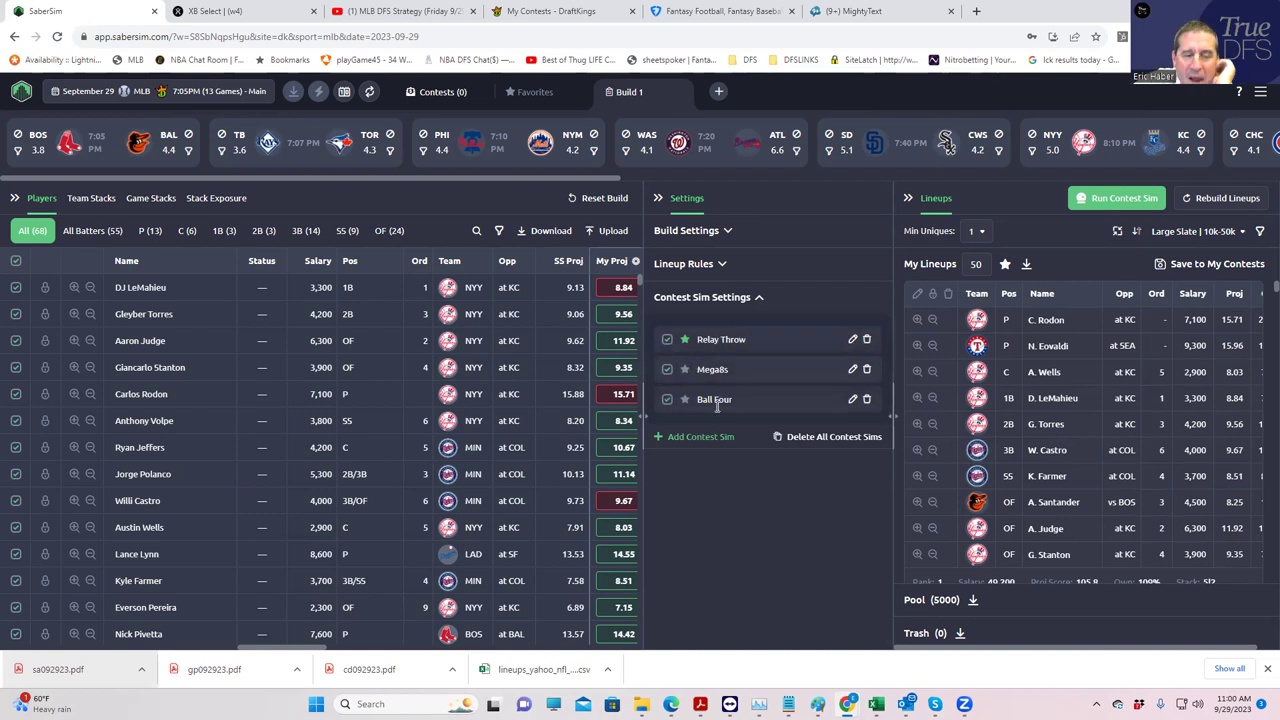
- Add a new contest sim named 'Battery' and look up its contest on DraftKings
left_click(656, 438)
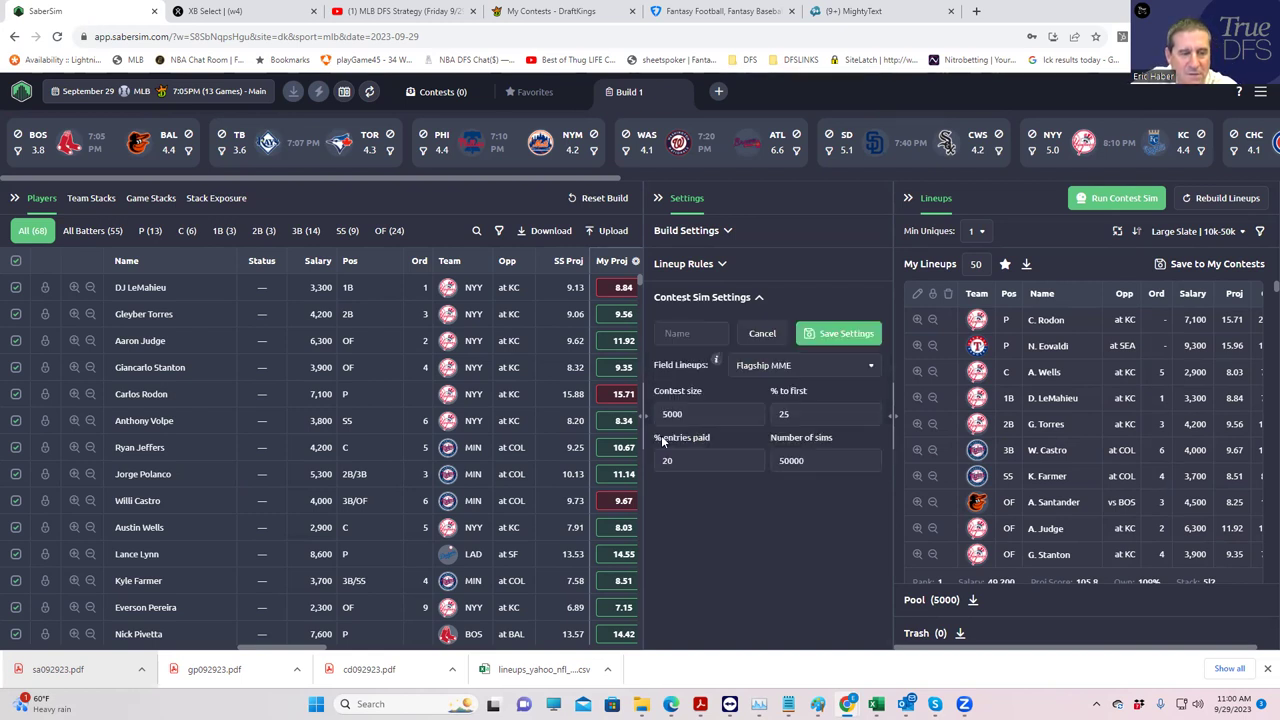
left_click(674, 333)
type("Battery")
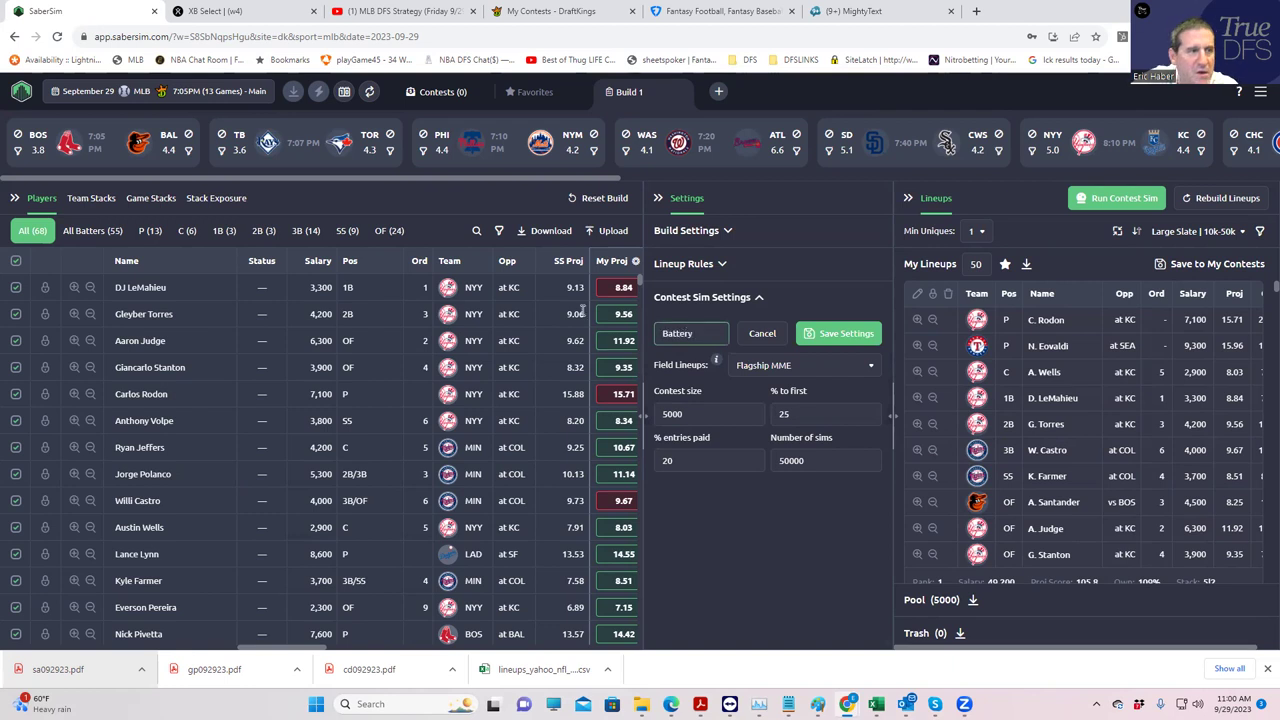
left_click(550, 12)
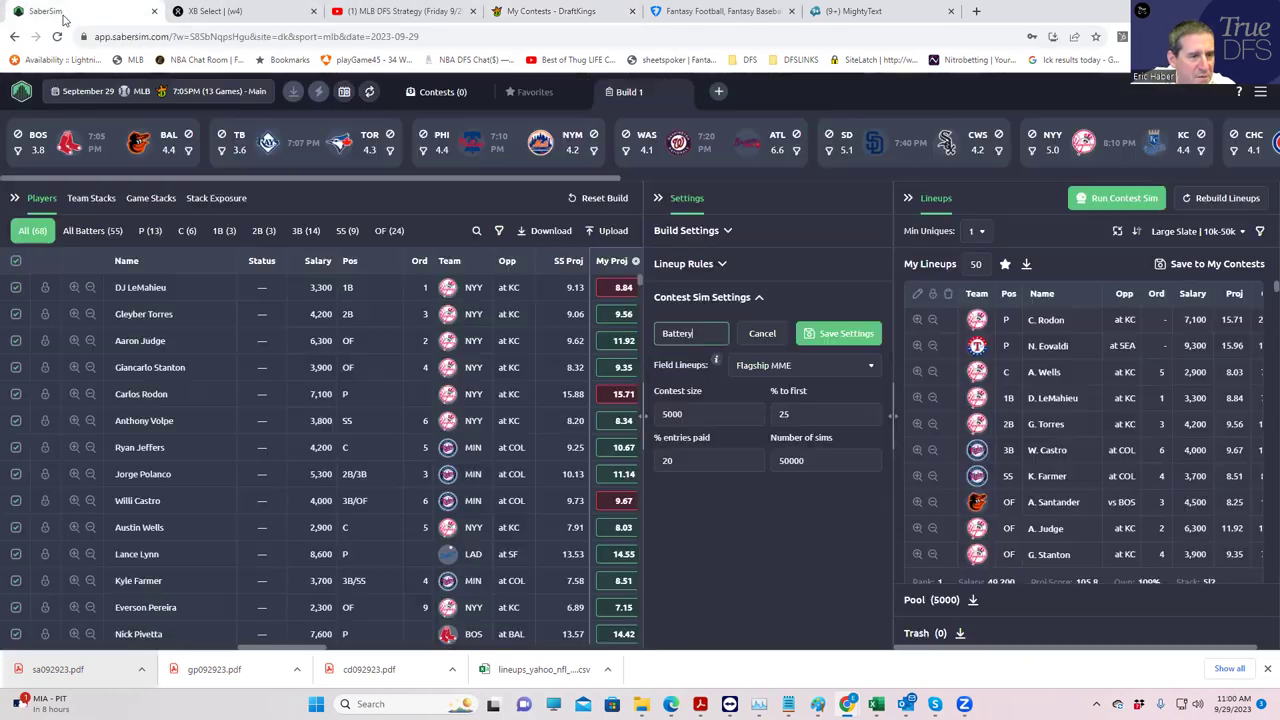
left_click(45, 11)
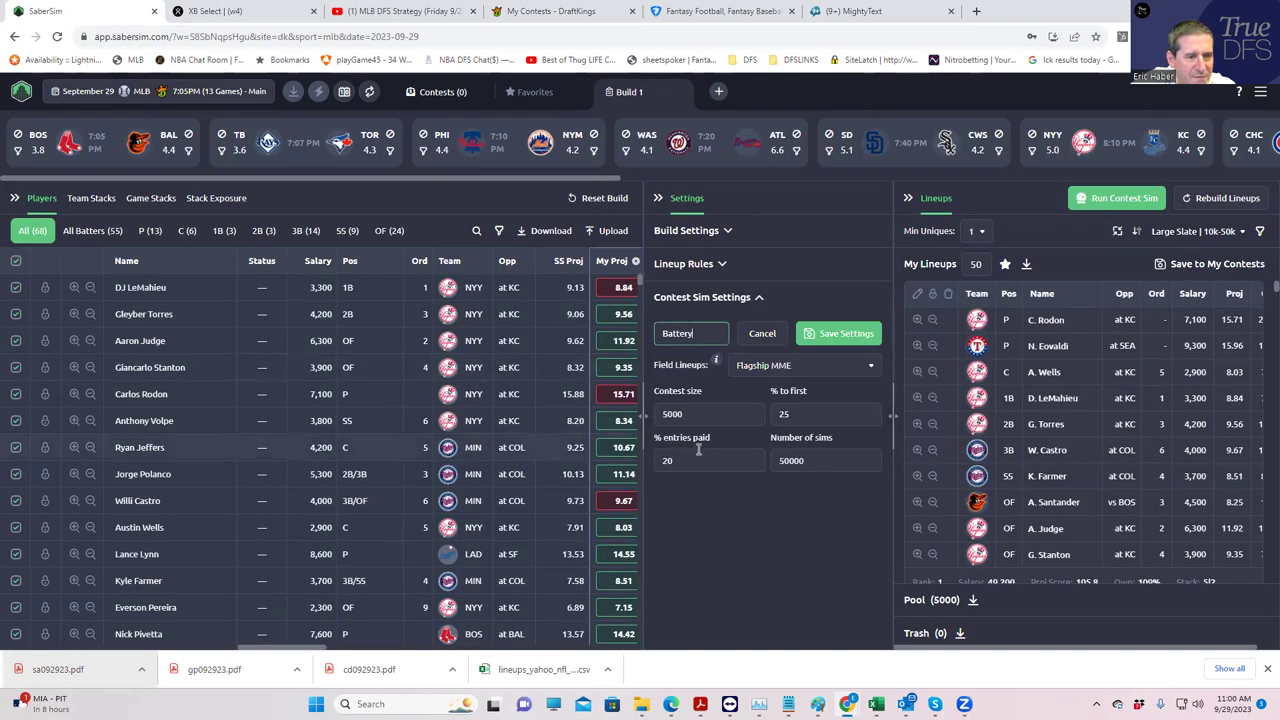
- Give Battery contest size 321, 14% to first and High Stakes SE field lineups
double_click(690, 413)
type("3")
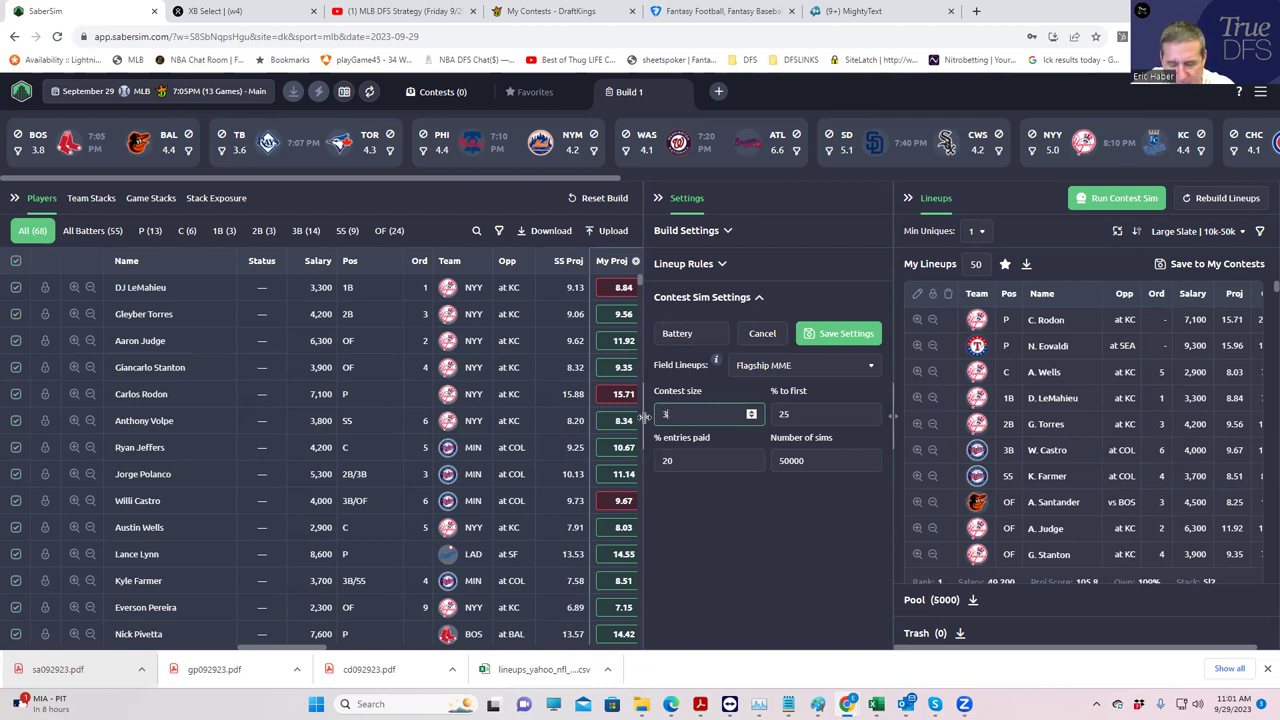
type("21")
double_click(818, 414)
type("1")
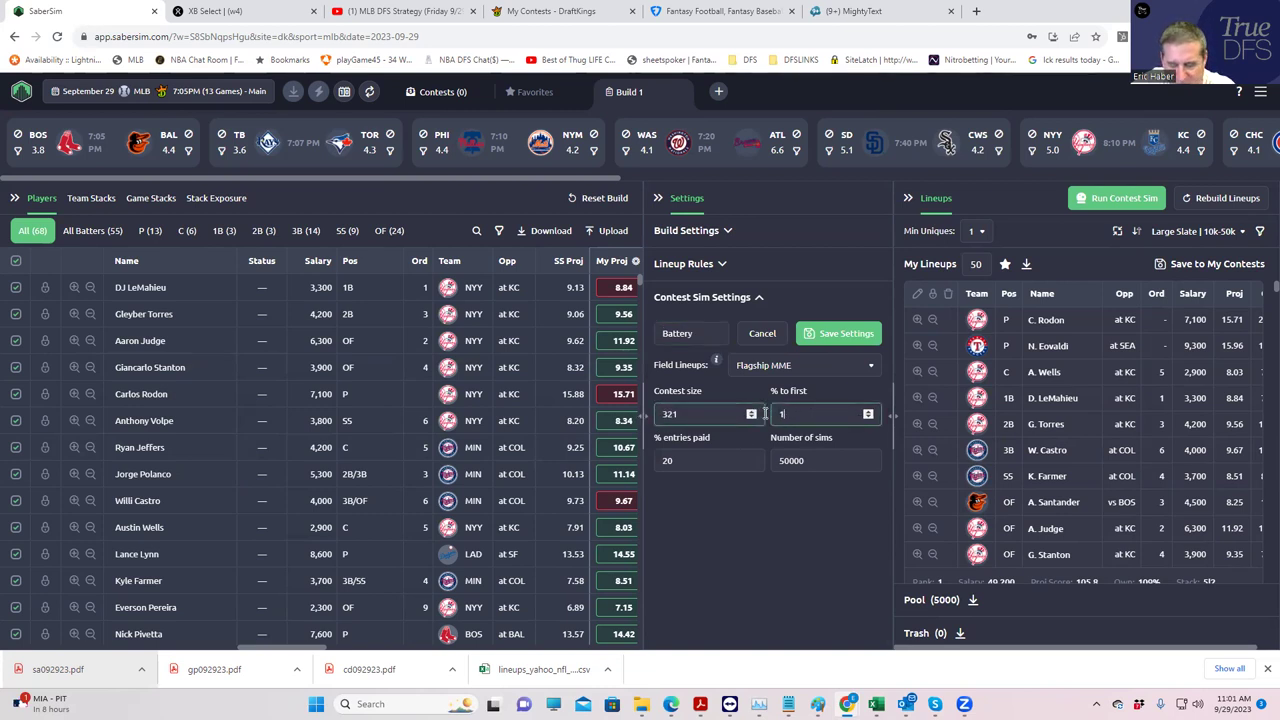
type("4")
left_click(773, 522)
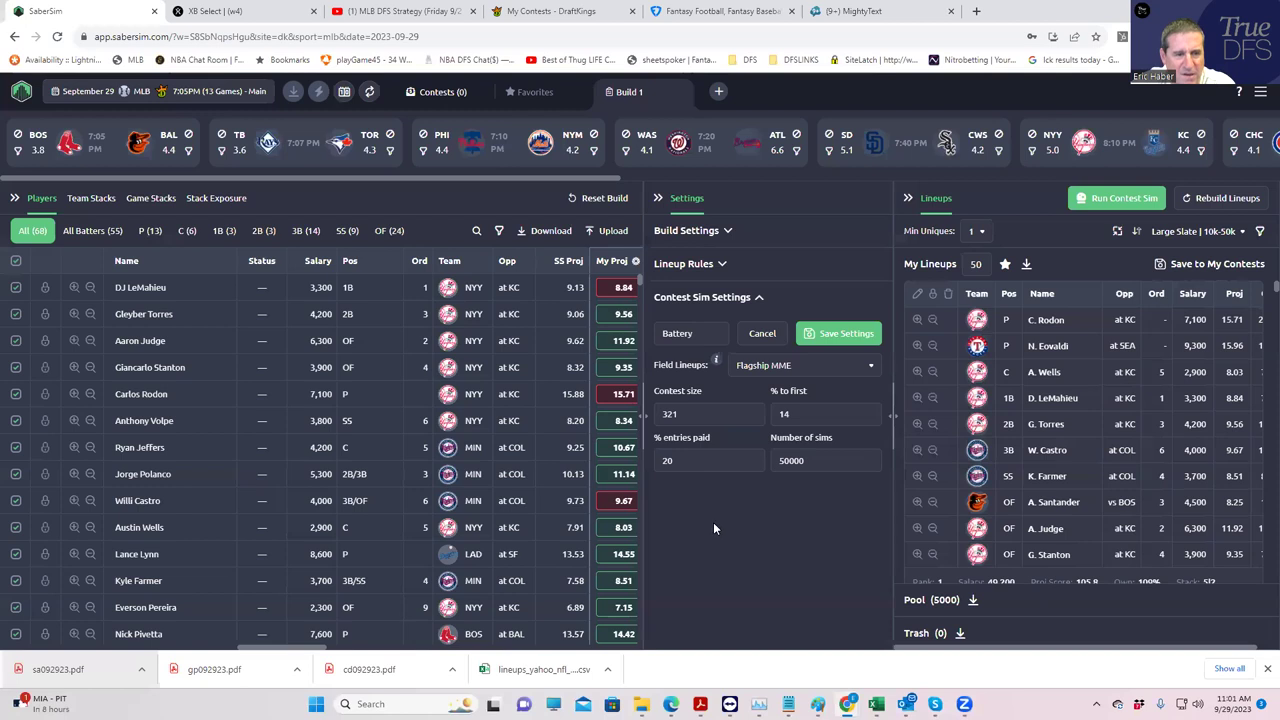
left_click(820, 370)
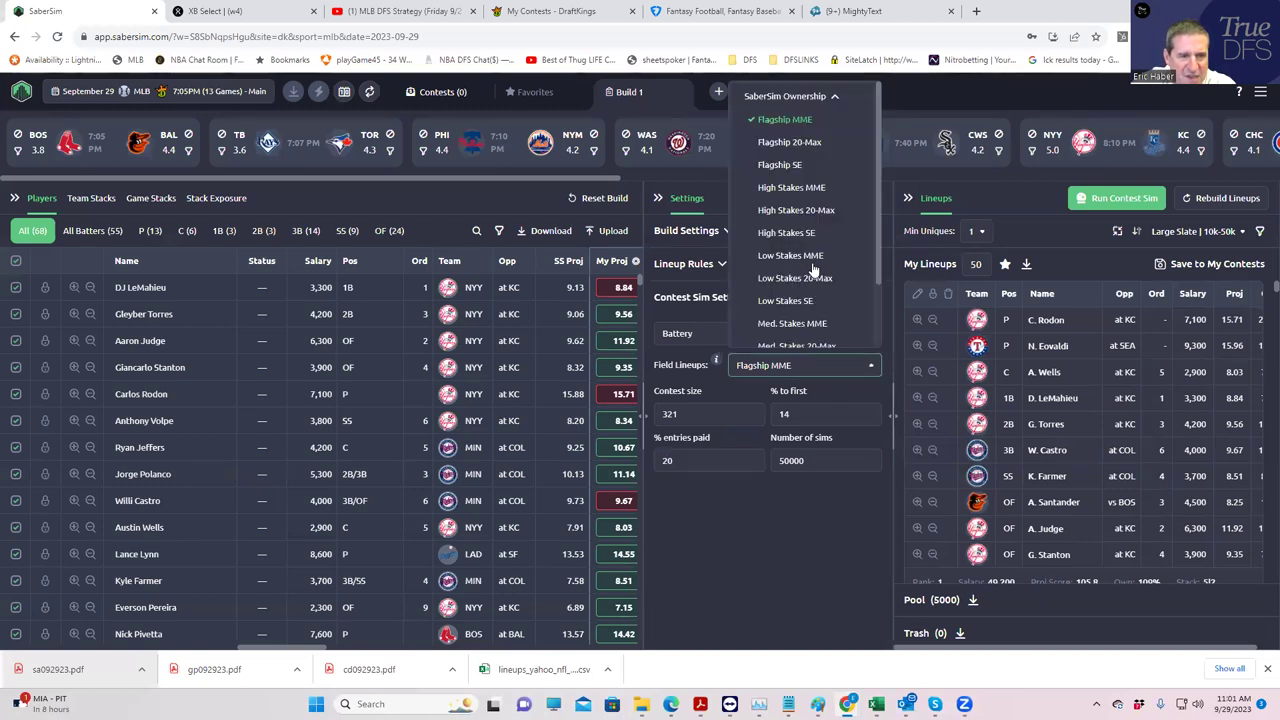
left_click(795, 233)
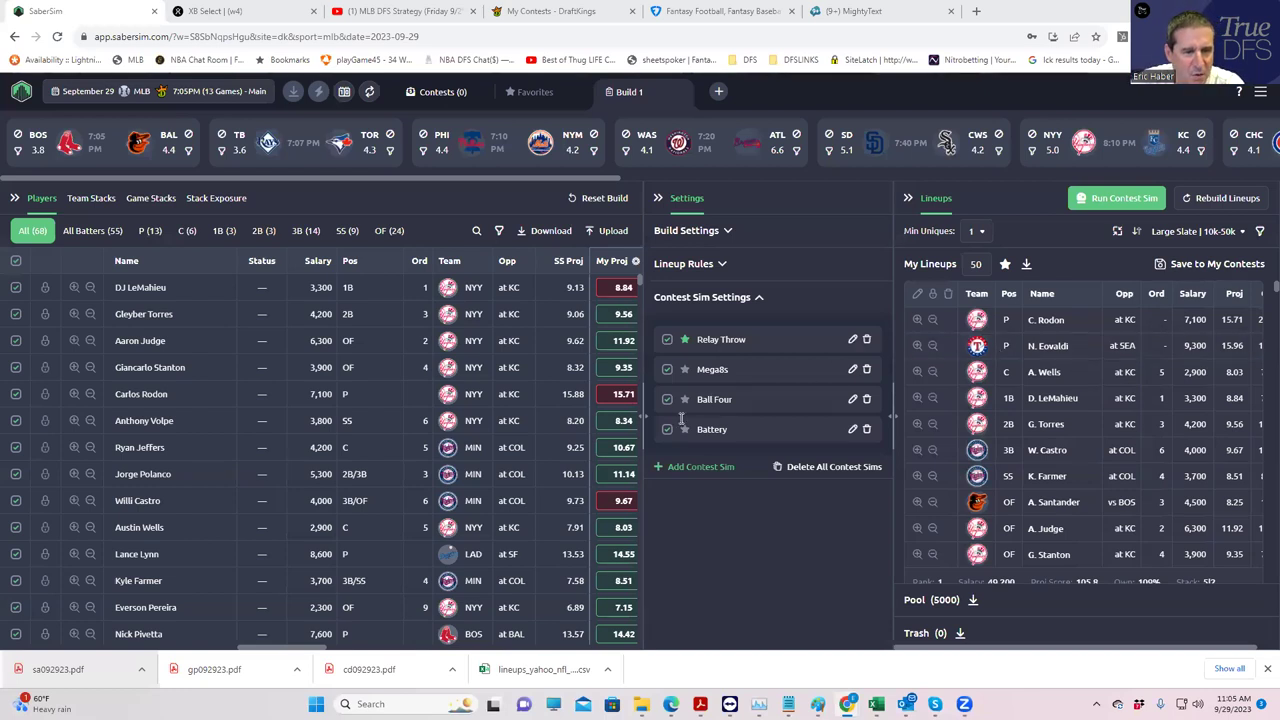
- Review the Battery sim's settings (321 entries, 14% to first, High Stakes SE) and save again
left_click(852, 428)
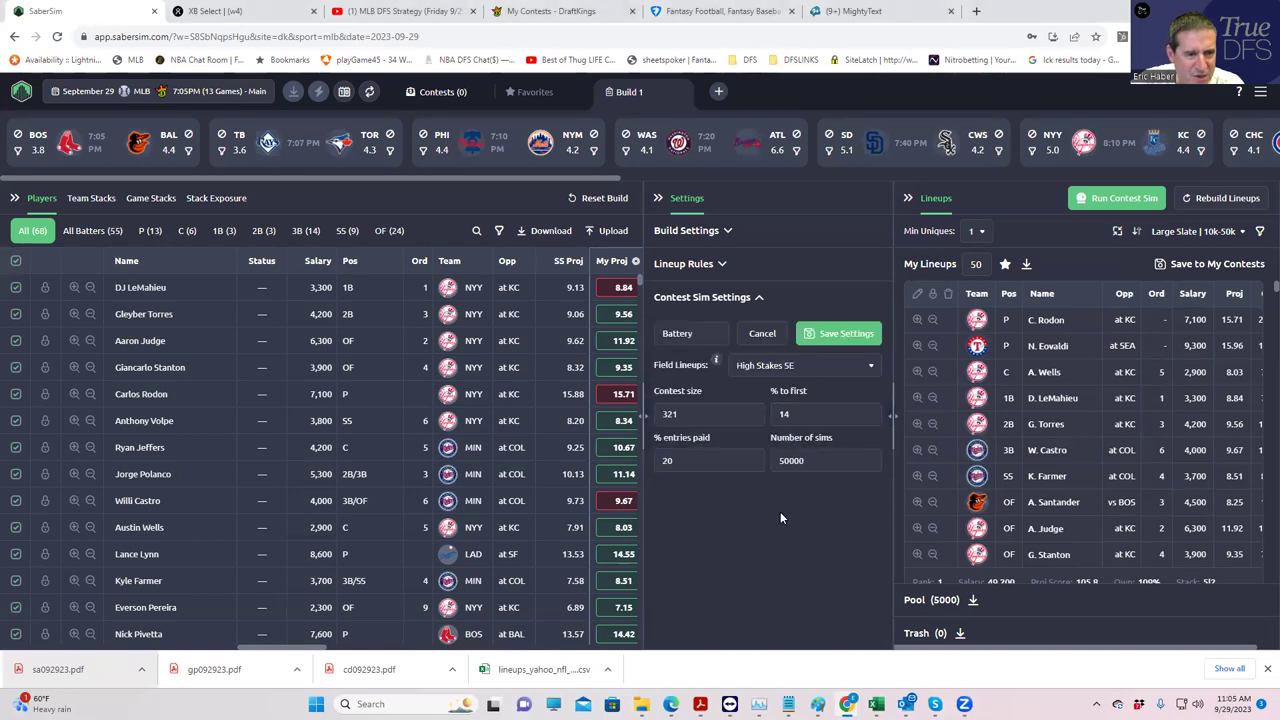
left_click(838, 333)
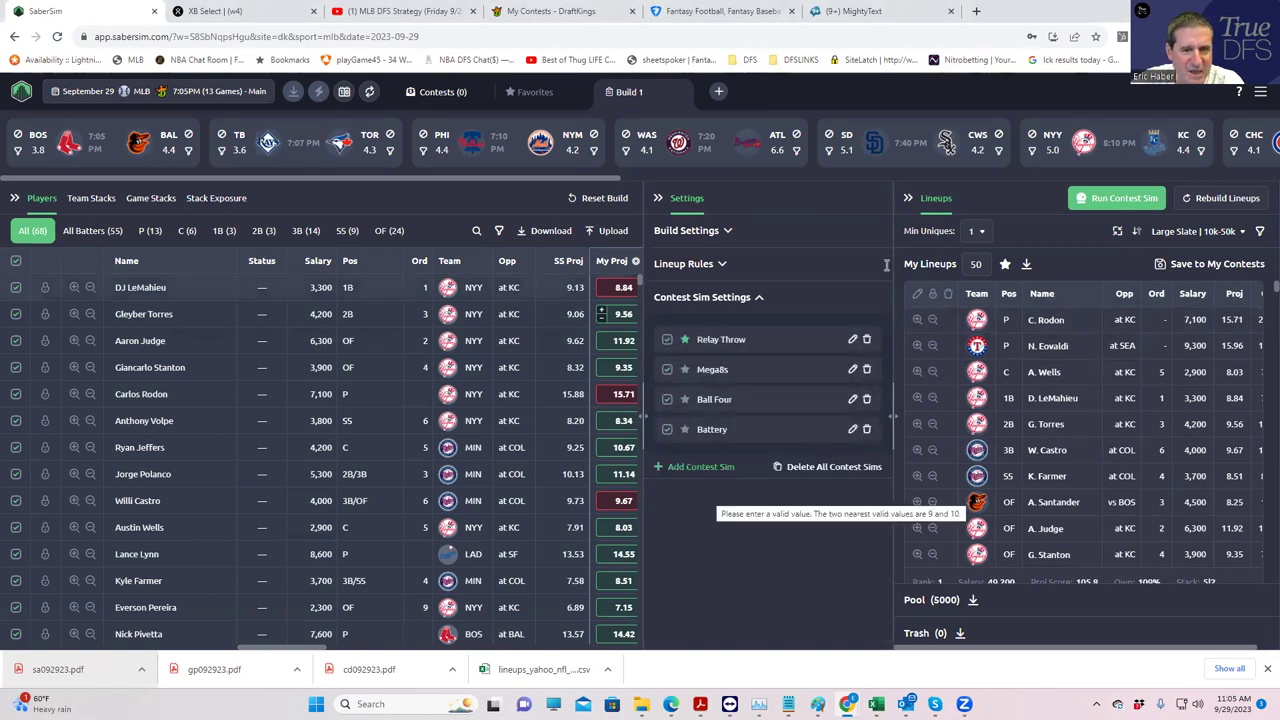
- Set Min Uniques to 2, keeping the SaberScore Large Slate | 10k-50k sort
left_click(978, 232)
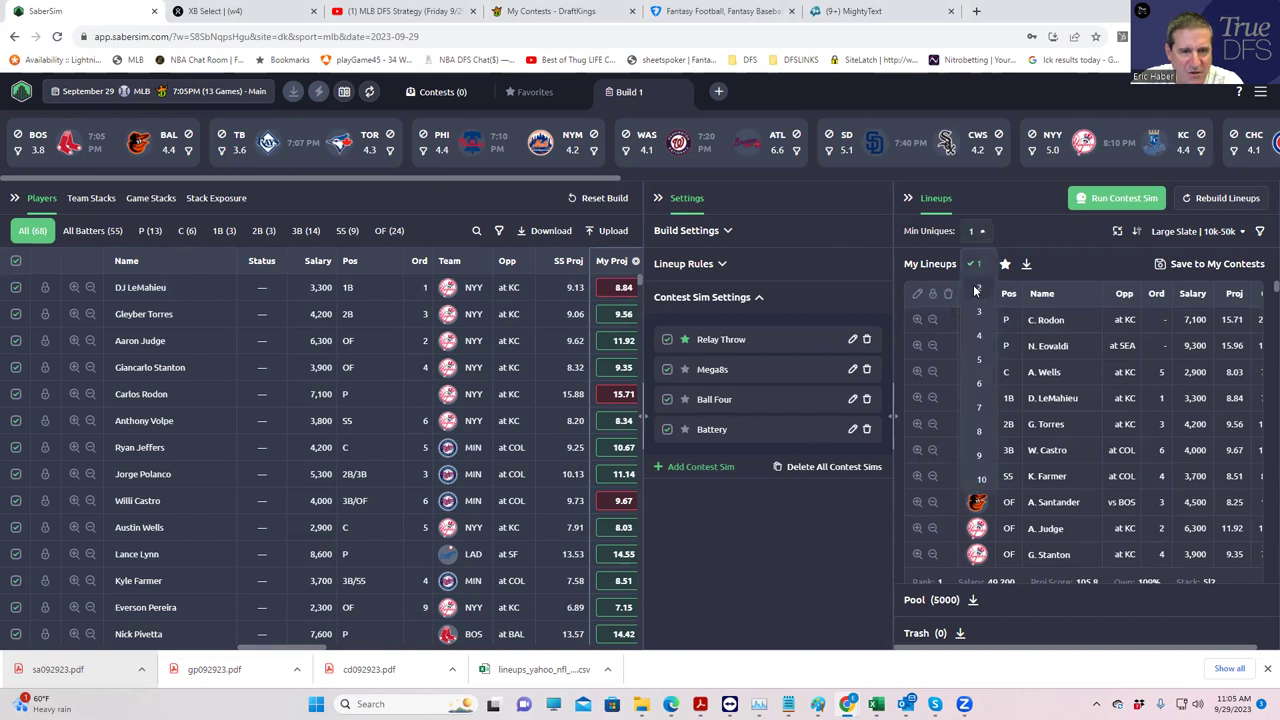
left_click(977, 290)
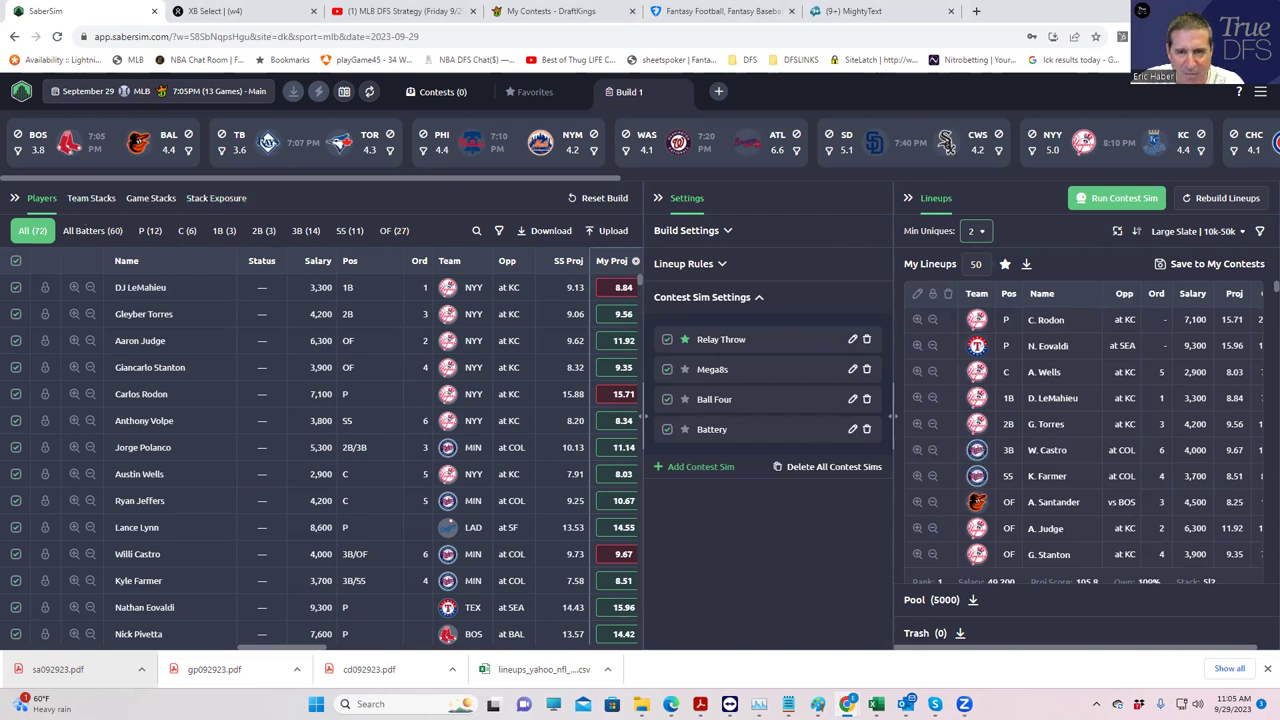
left_click(1197, 236)
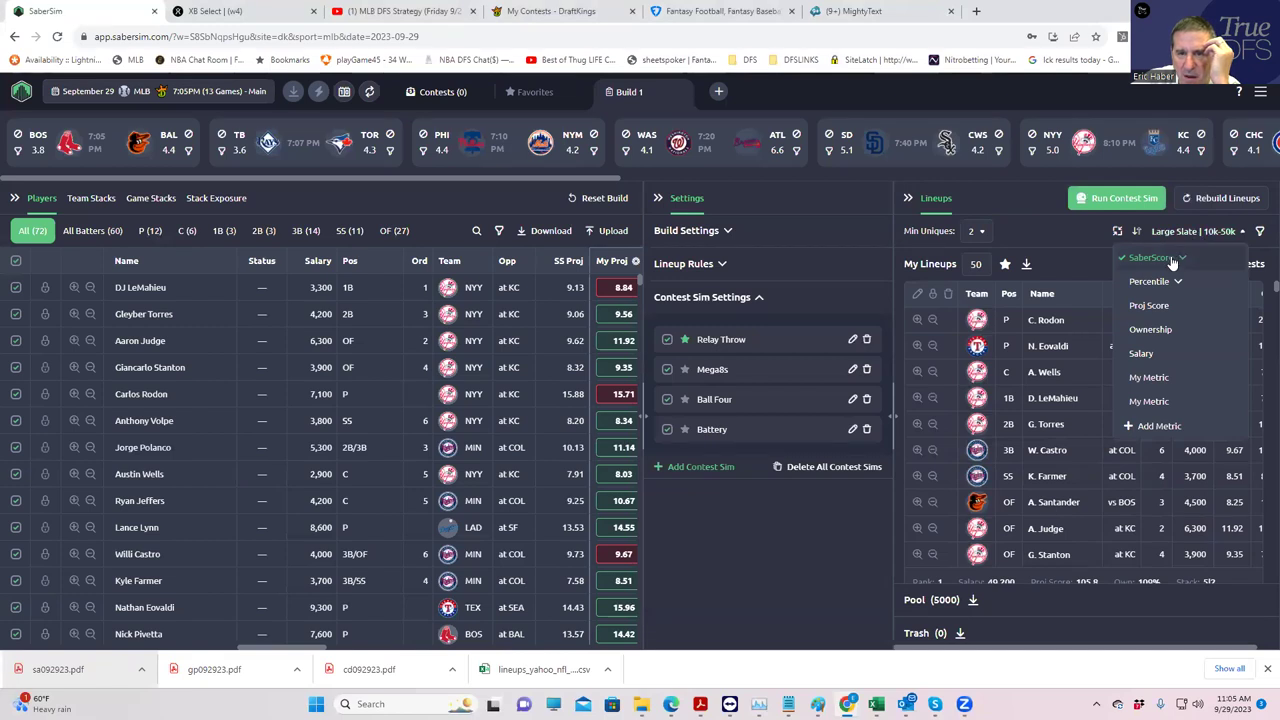
left_click(1168, 262)
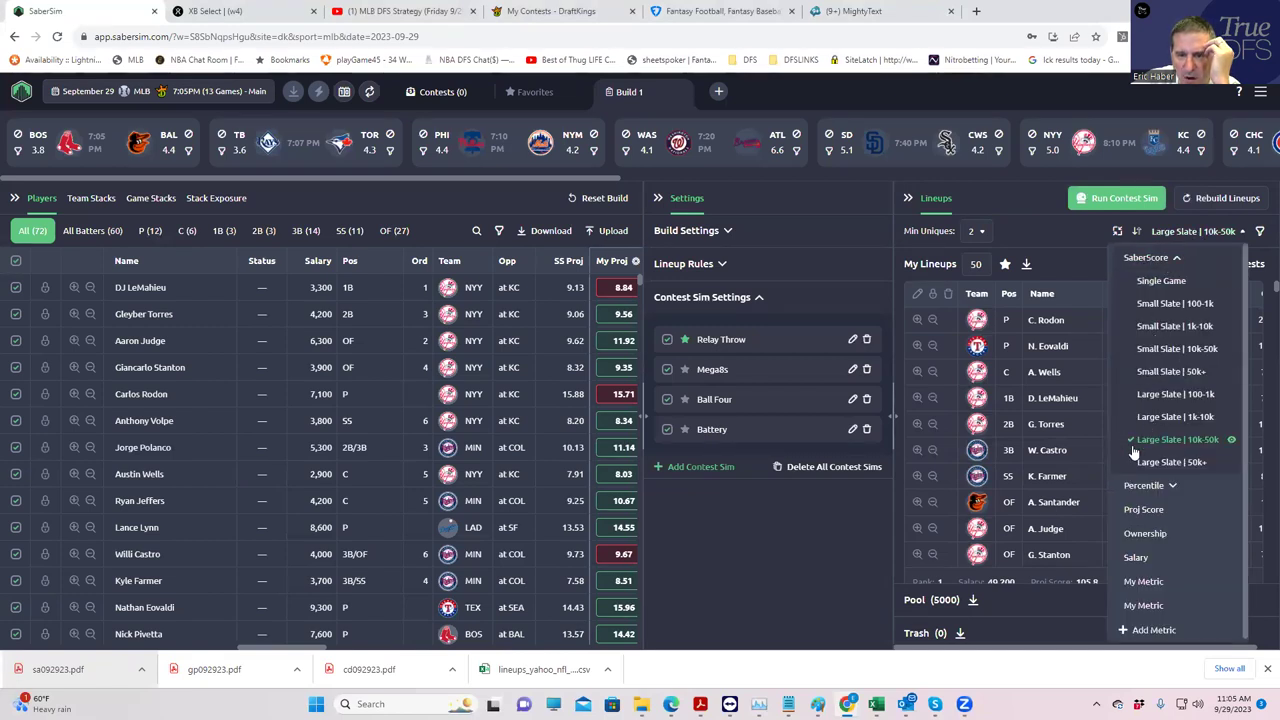
left_click(787, 528)
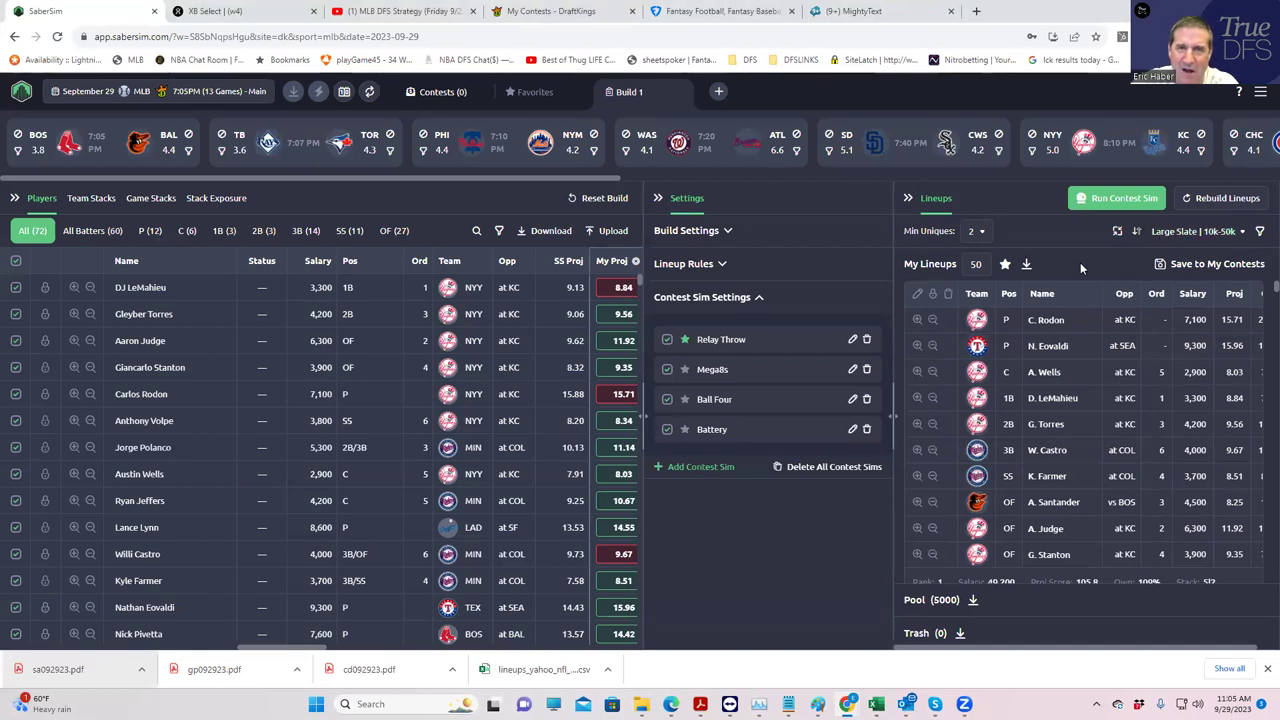
- Review stack type exposure, then the team stacks table showing NYY in 96% of lineups
left_click(208, 199)
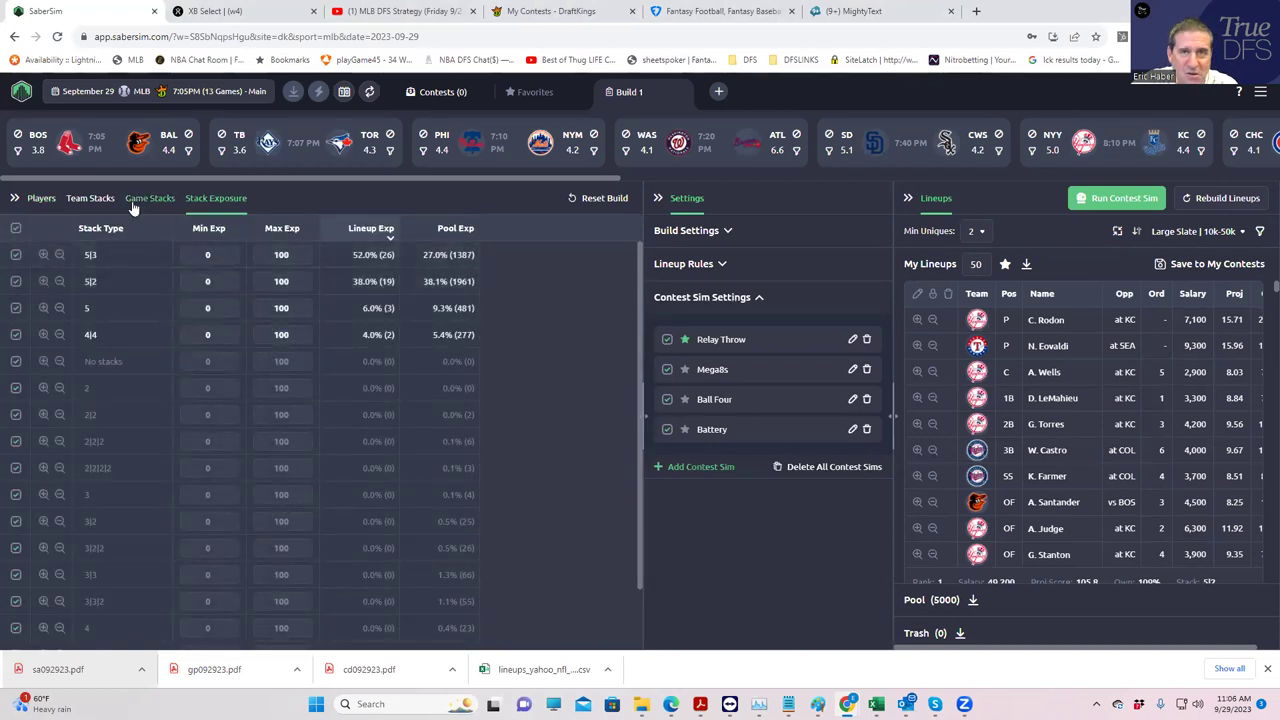
left_click(75, 205)
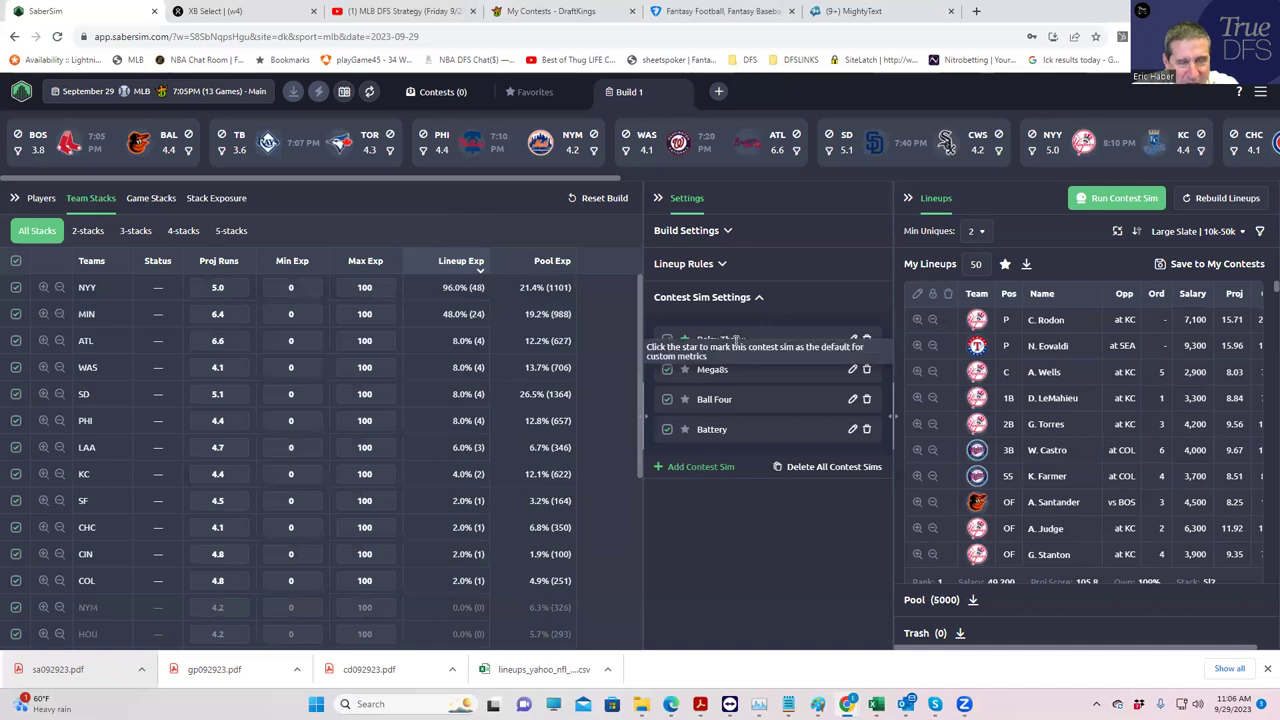
- Run the contest sims on the 50 built lineups
left_click(1096, 199)
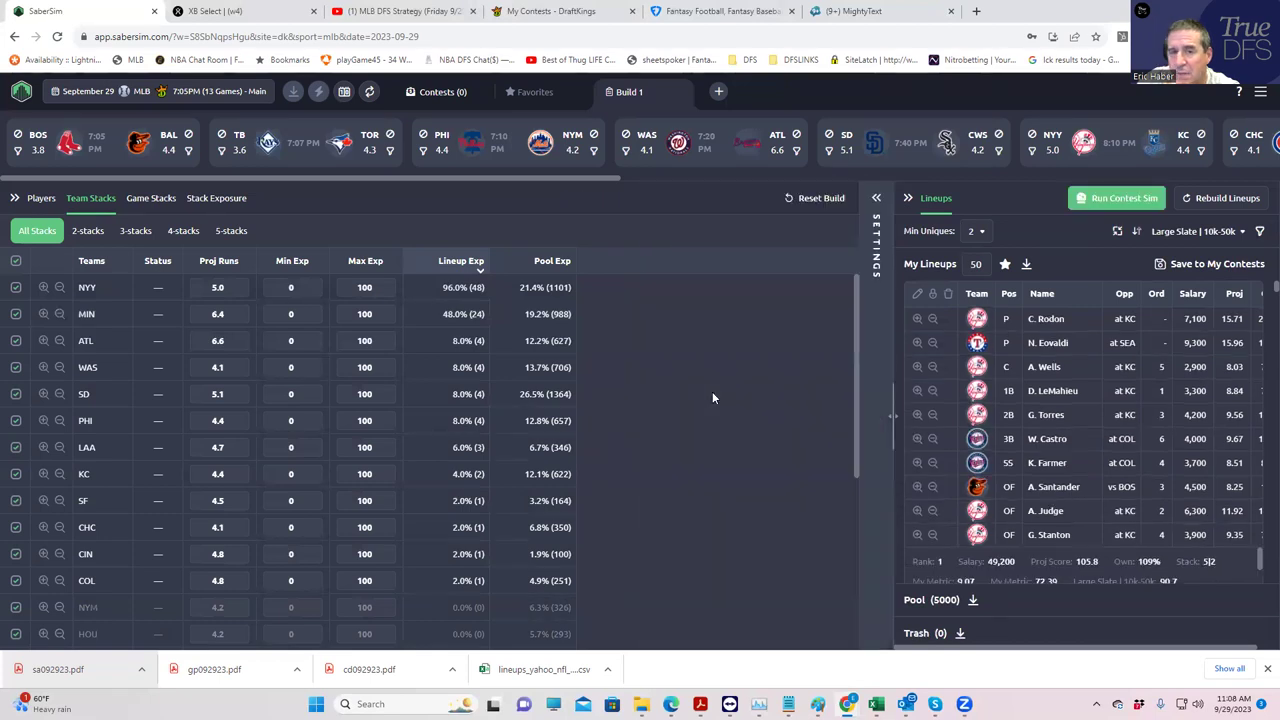
- Reopen the settings panel and rank the 50 lineups by Relay Throw ROI
left_click(877, 195)
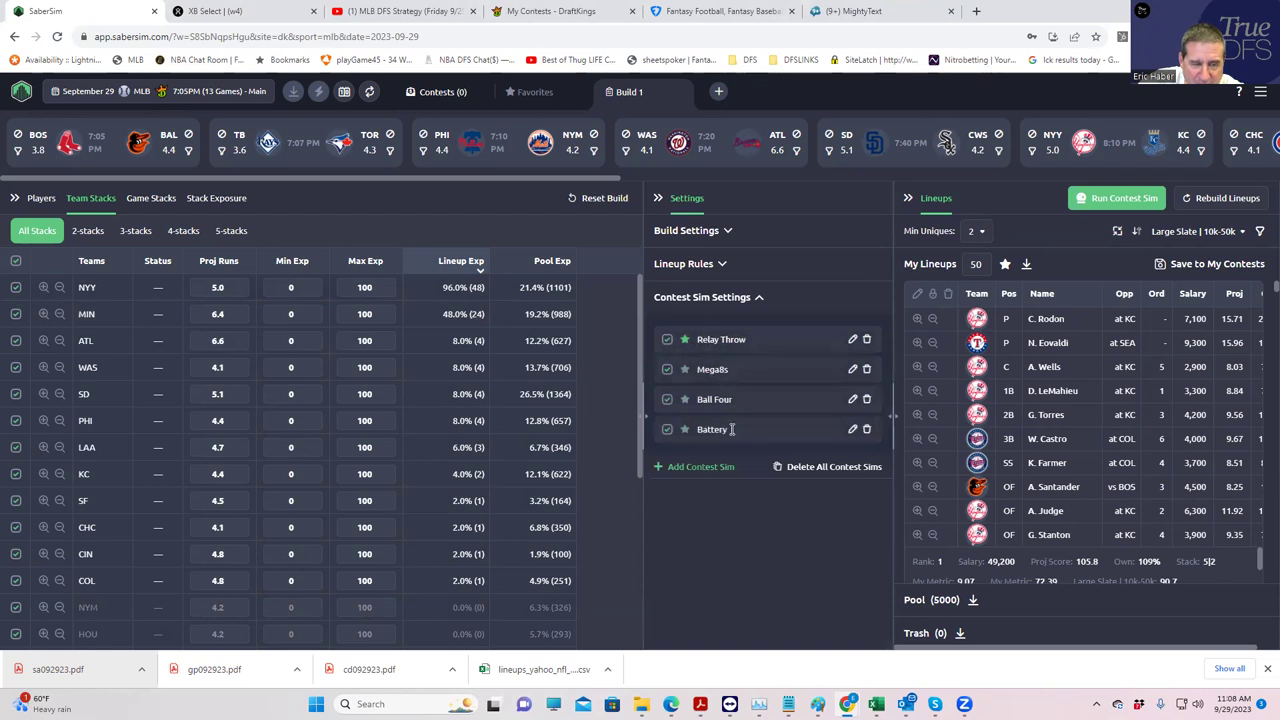
left_click(1243, 233)
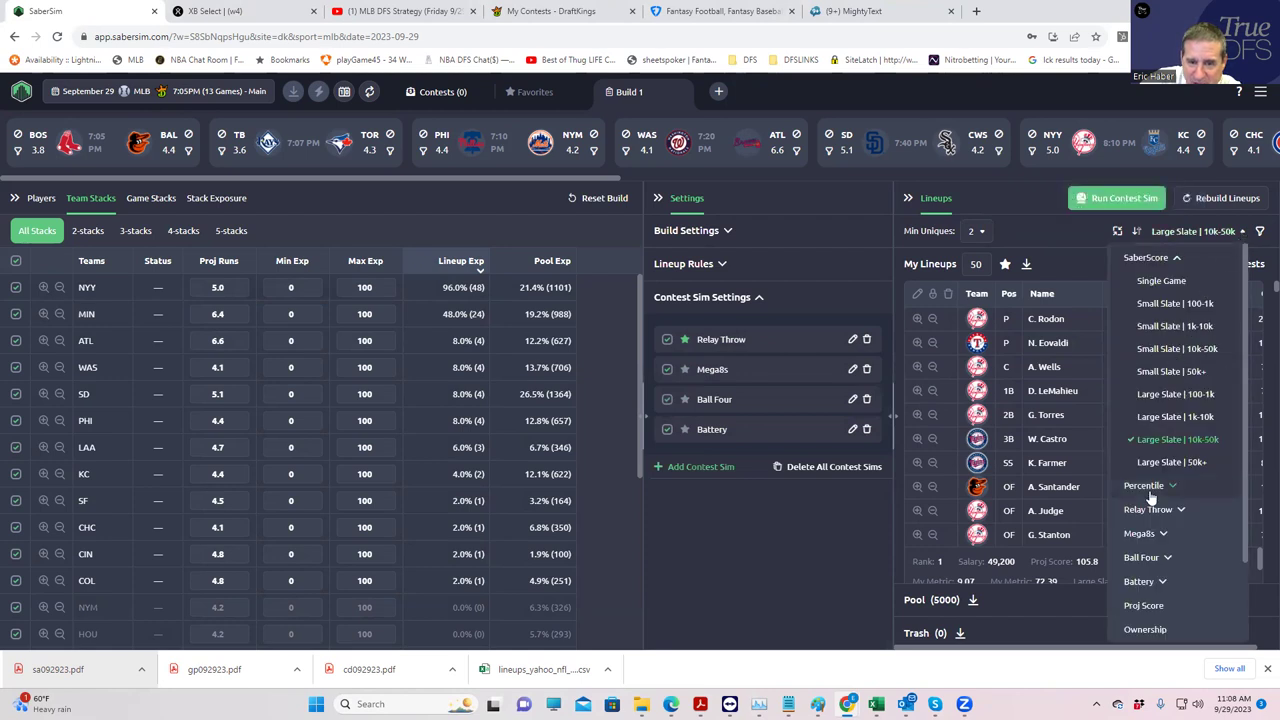
scroll(1153, 483, "down", 1)
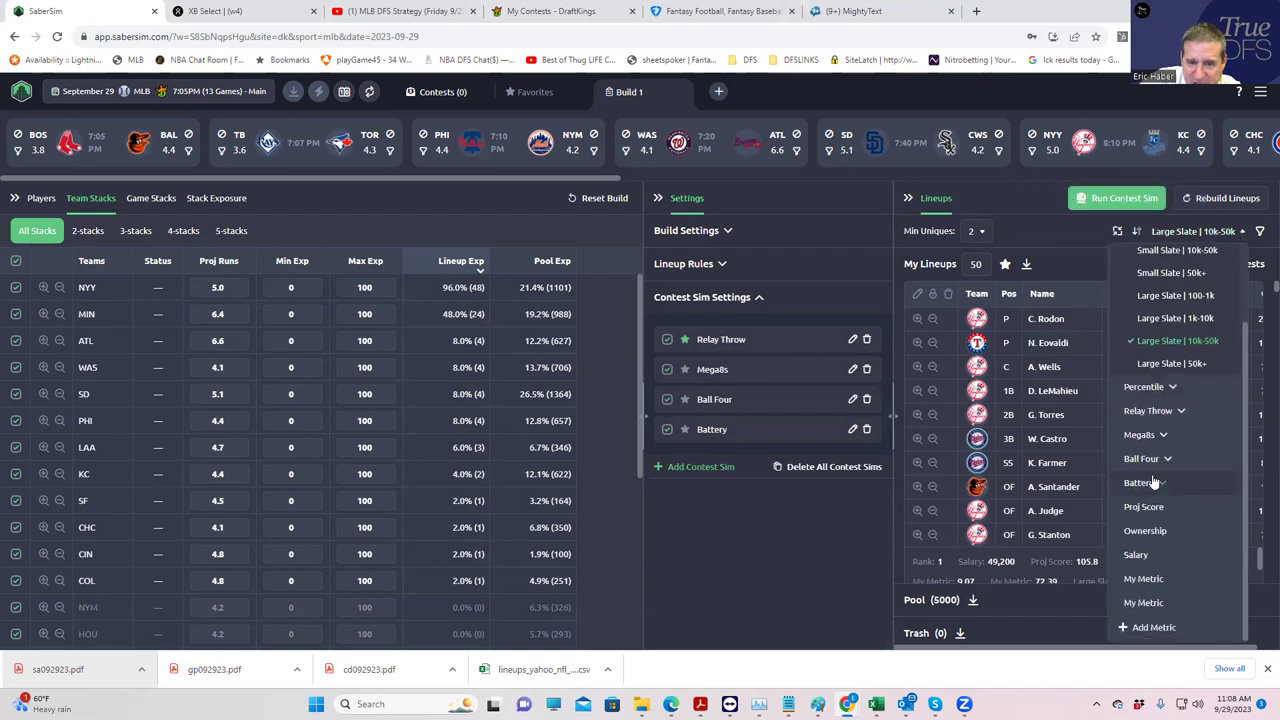
left_click(1180, 412)
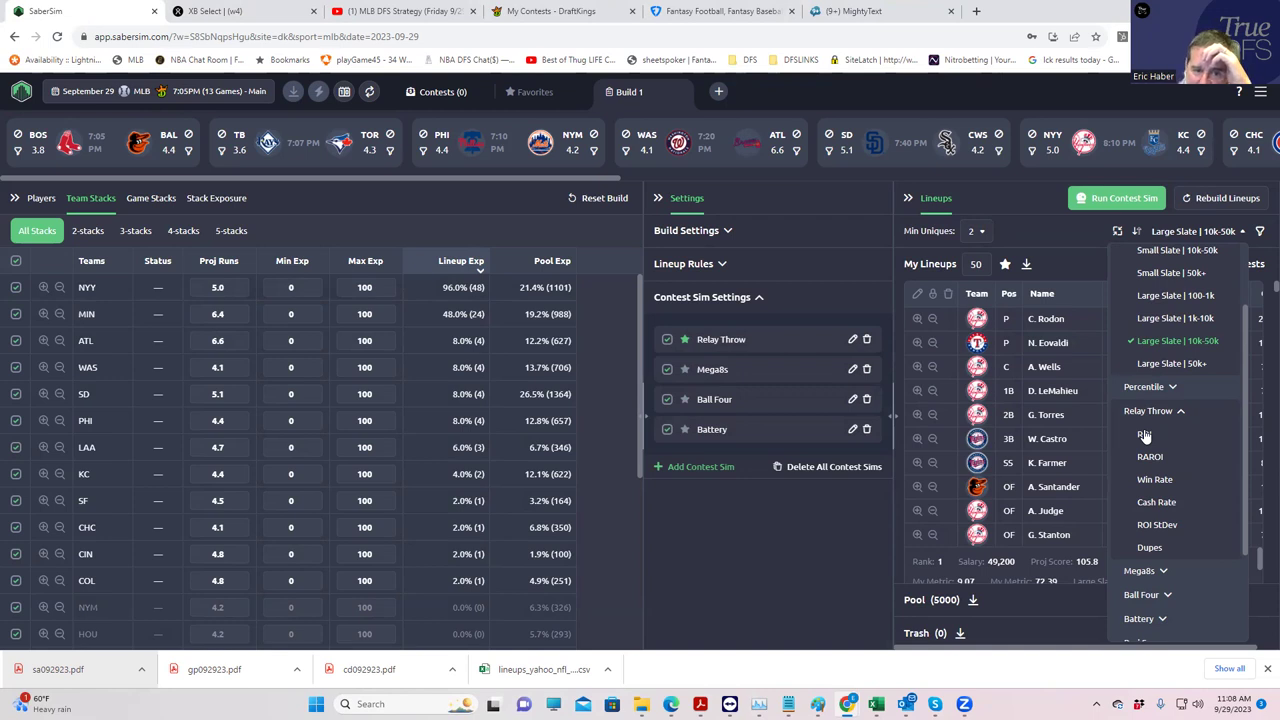
left_click(1144, 435)
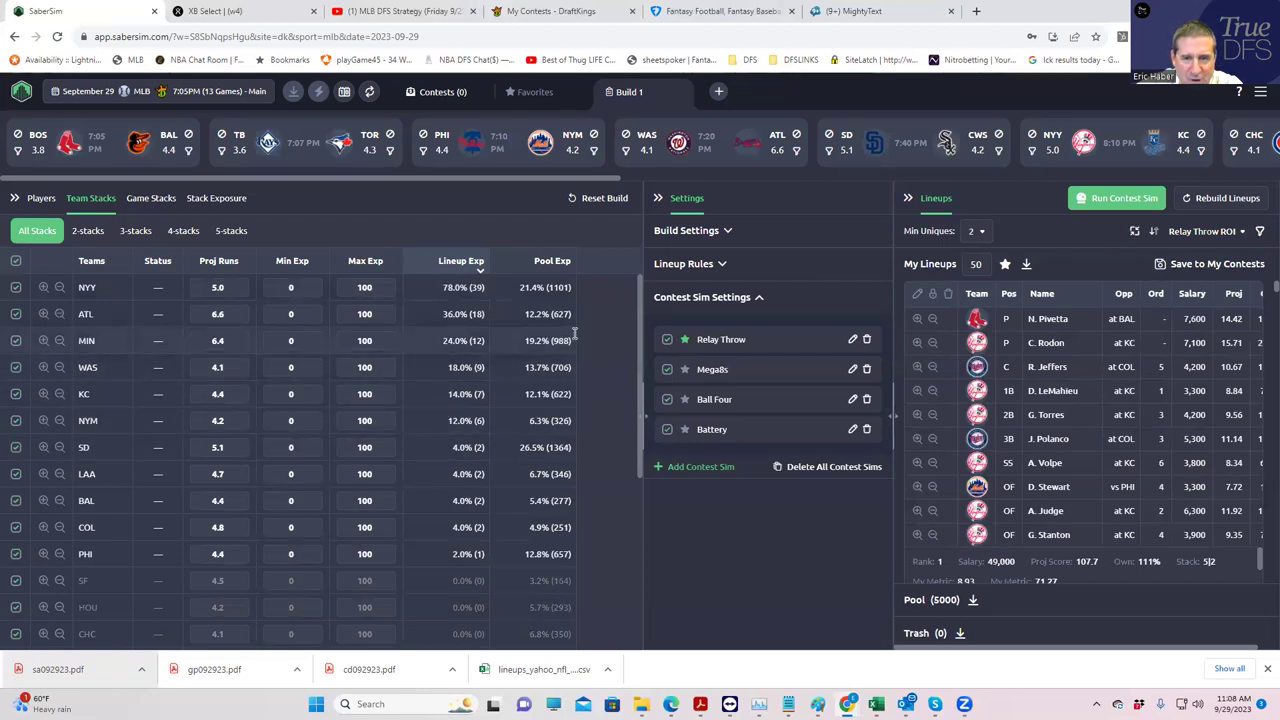
- Upload the DKEntries CSV and select only the $150K Relay Throw contest
left_click(1161, 266)
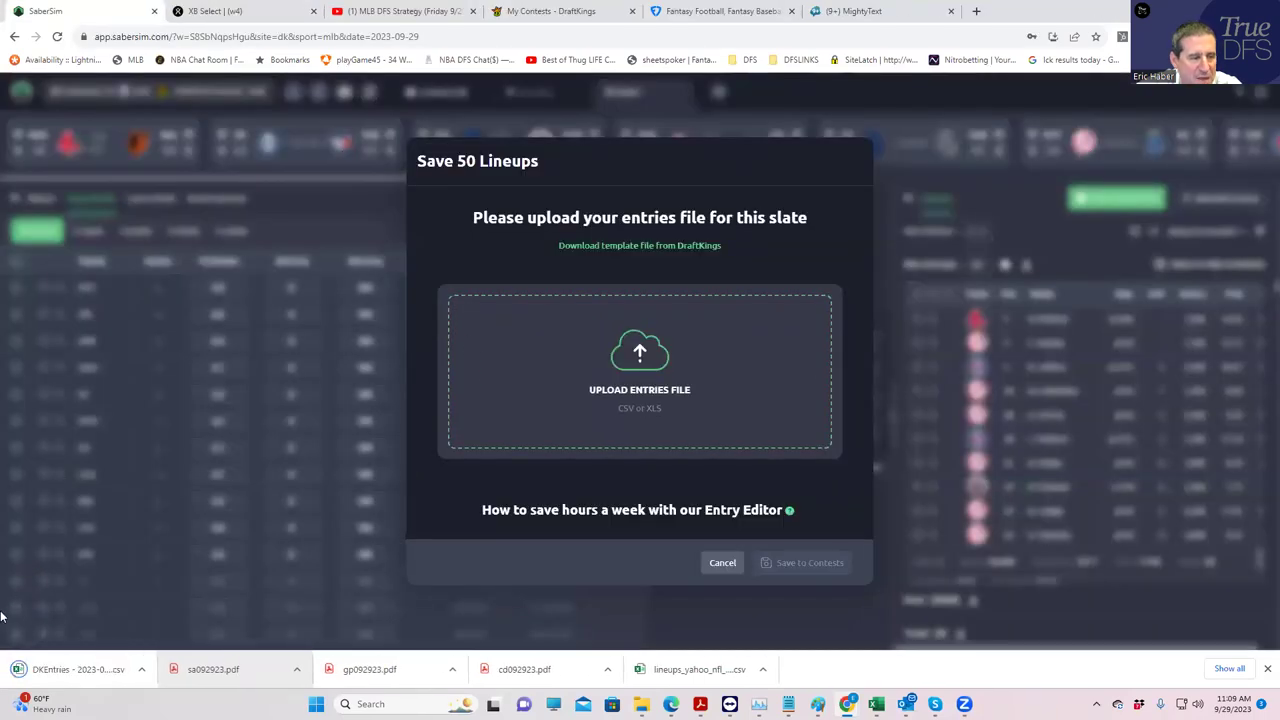
left_click_drag(70, 669, 640, 376)
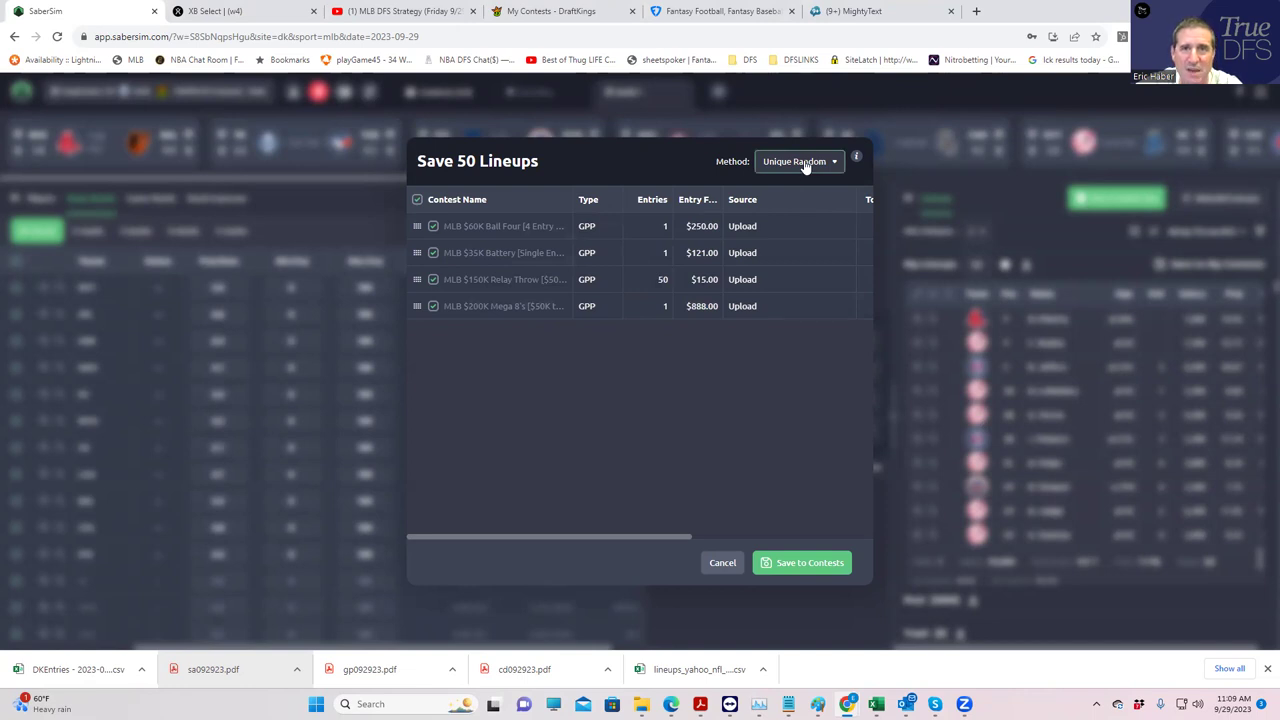
left_click(433, 306)
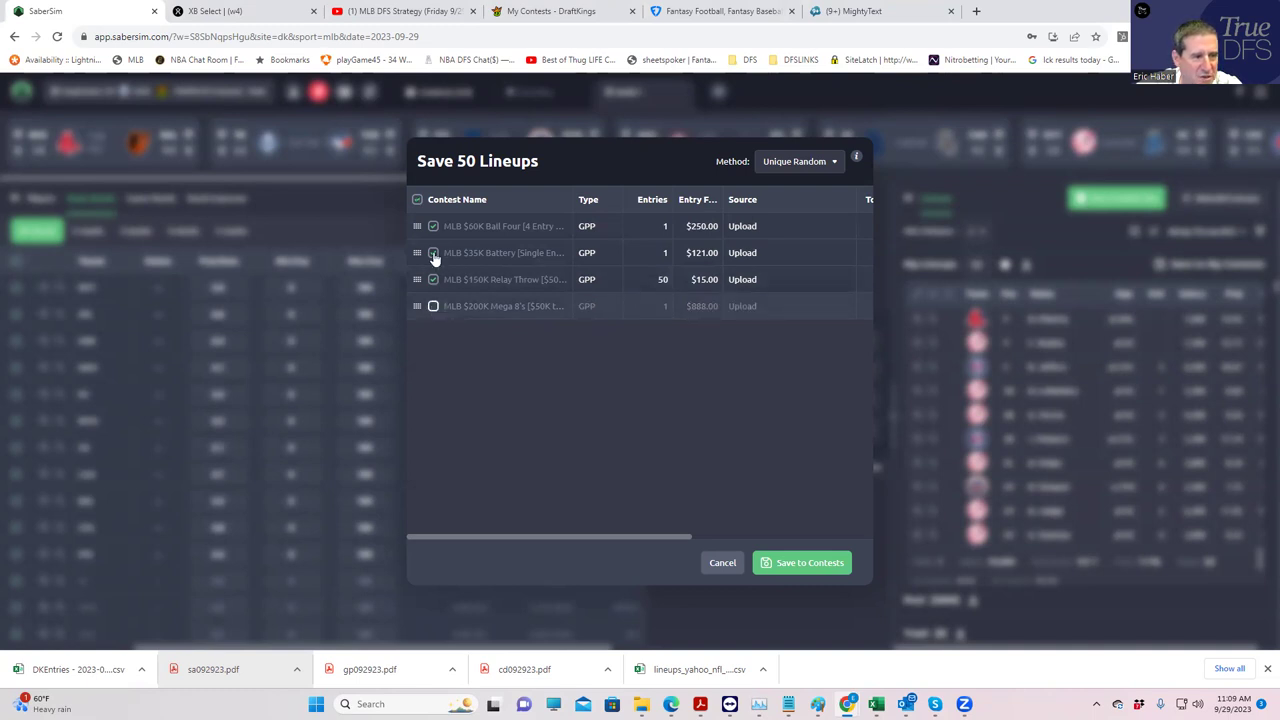
left_click(433, 253)
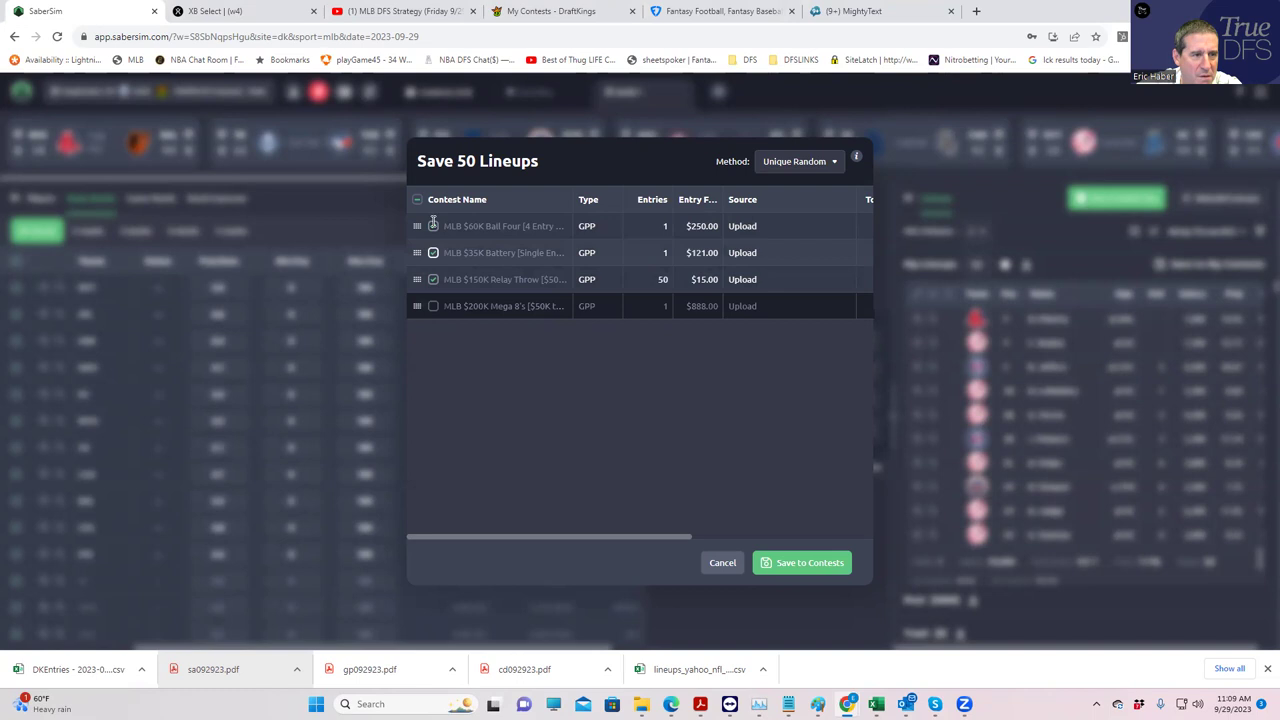
left_click(433, 226)
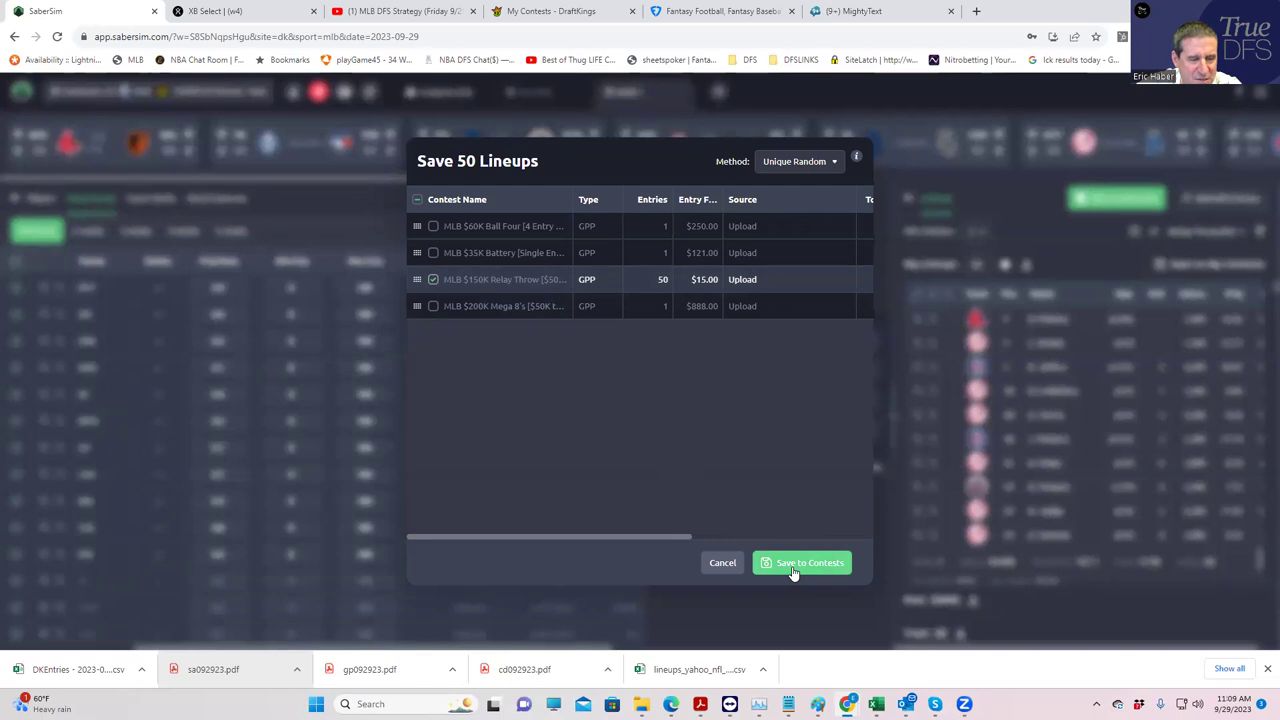
- Save the lineups into Relay Throw, then rank lineups by Mega8s ROI
left_click(795, 565)
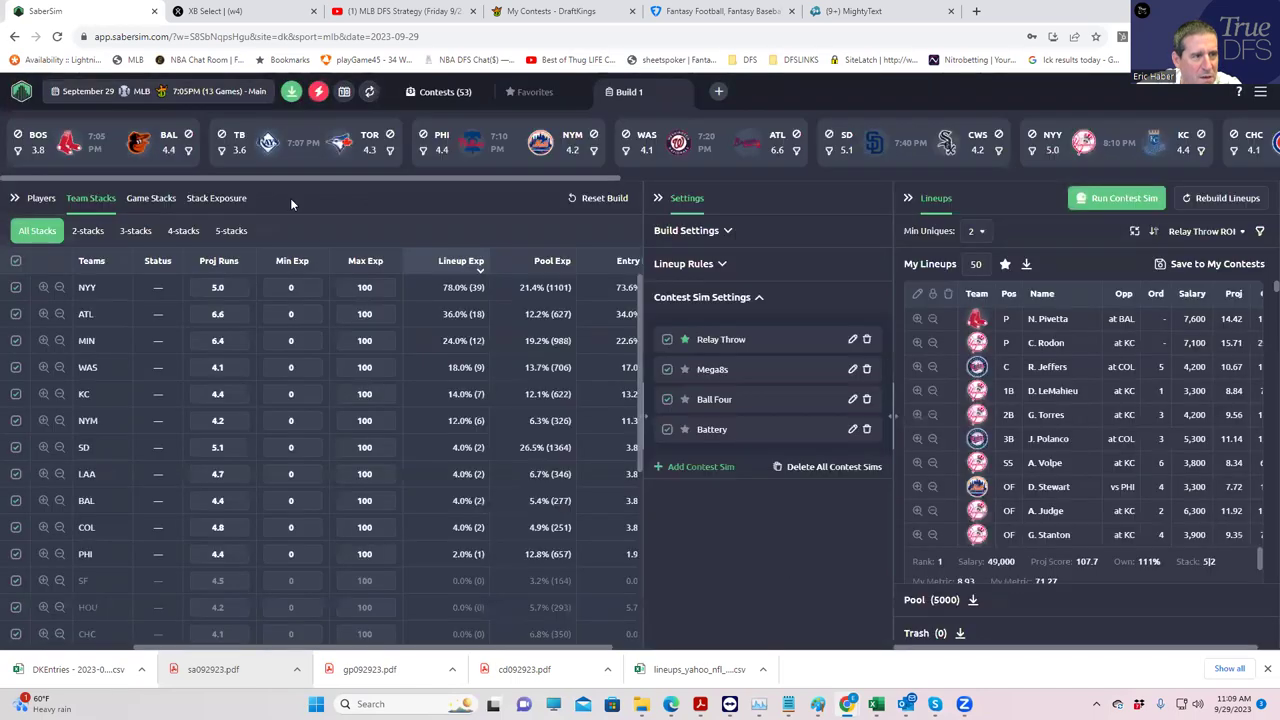
left_click(1210, 233)
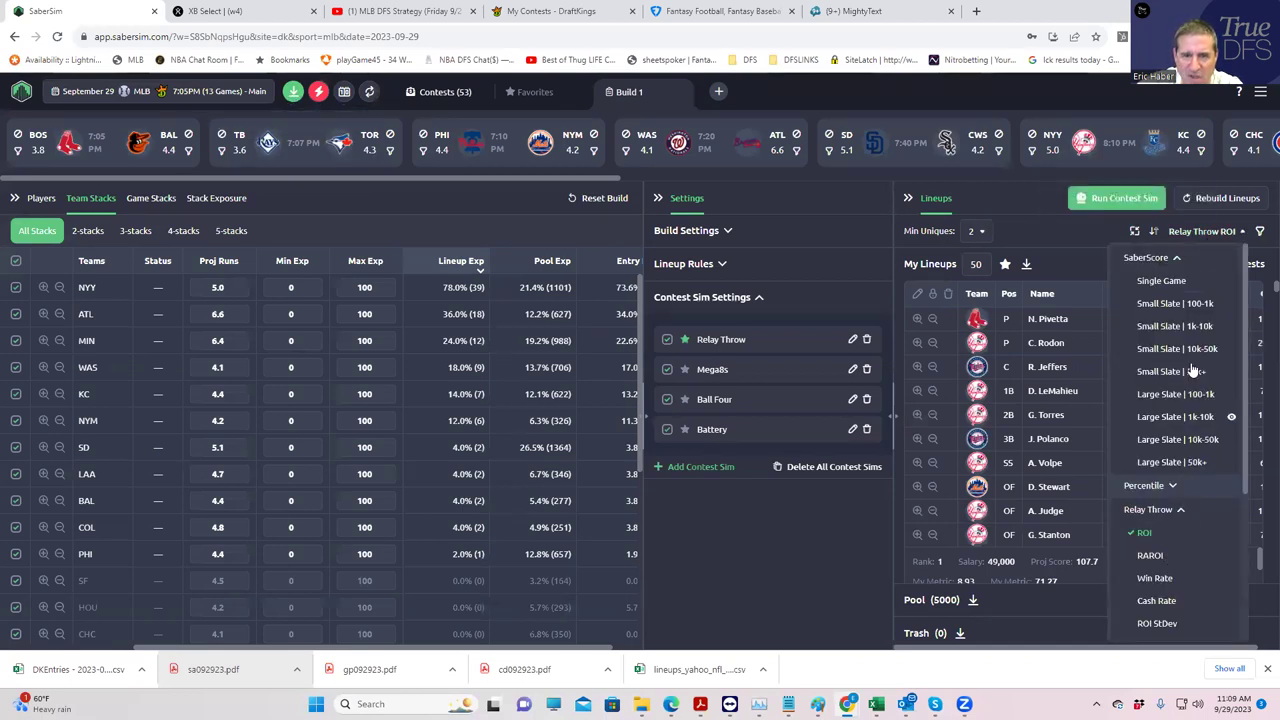
scroll(1205, 430, "down", 3)
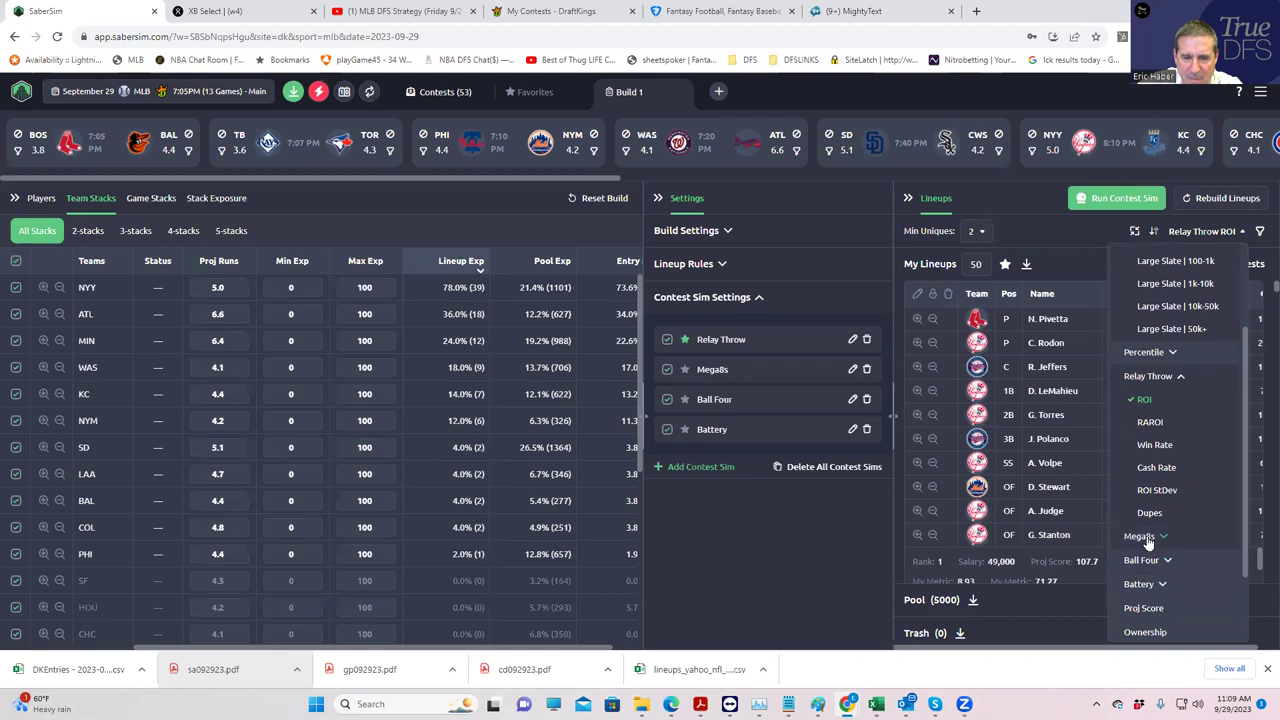
left_click(1140, 536)
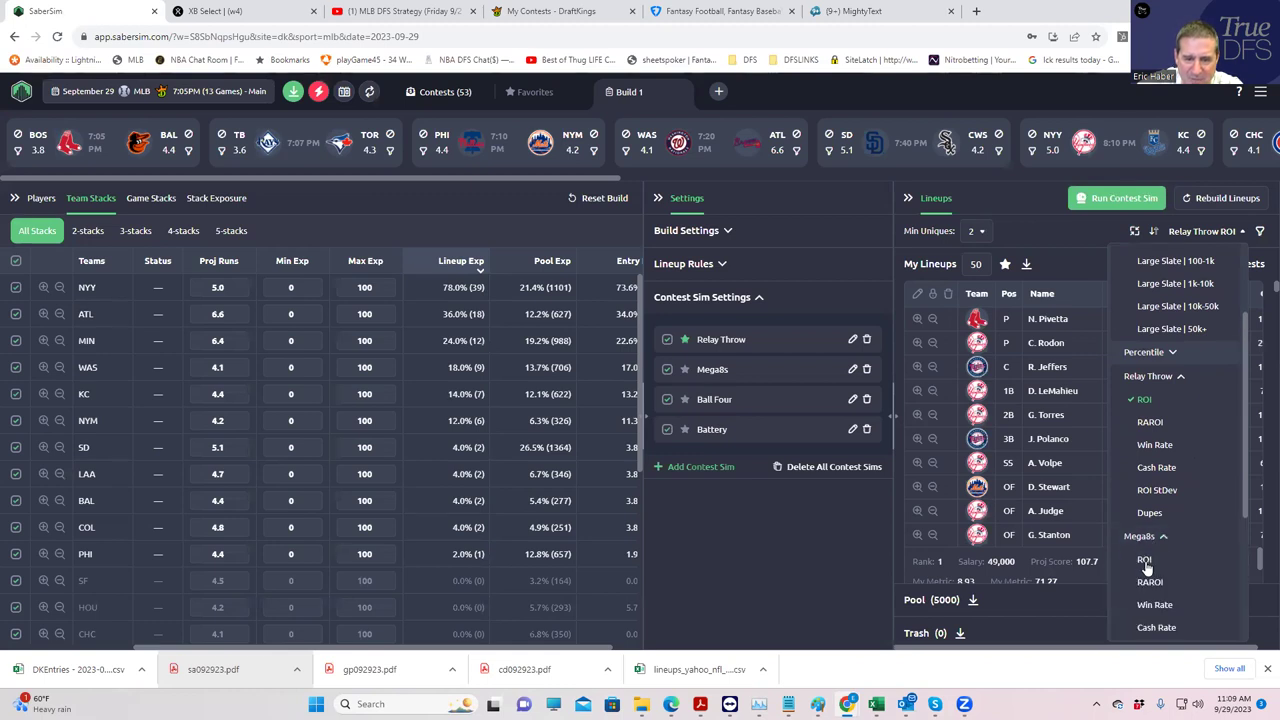
left_click(1145, 562)
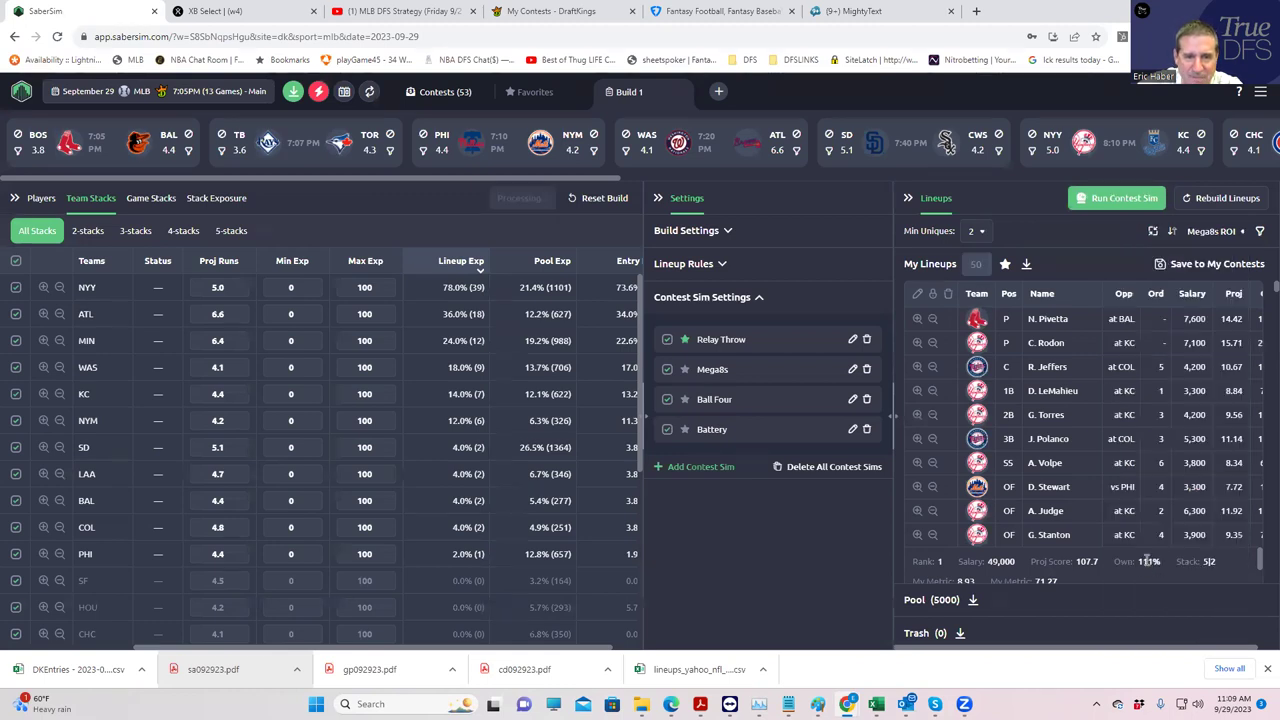
- Set My Lineups to 1 and save that lineup to the $200K Mega 8's contest only
left_click(984, 264)
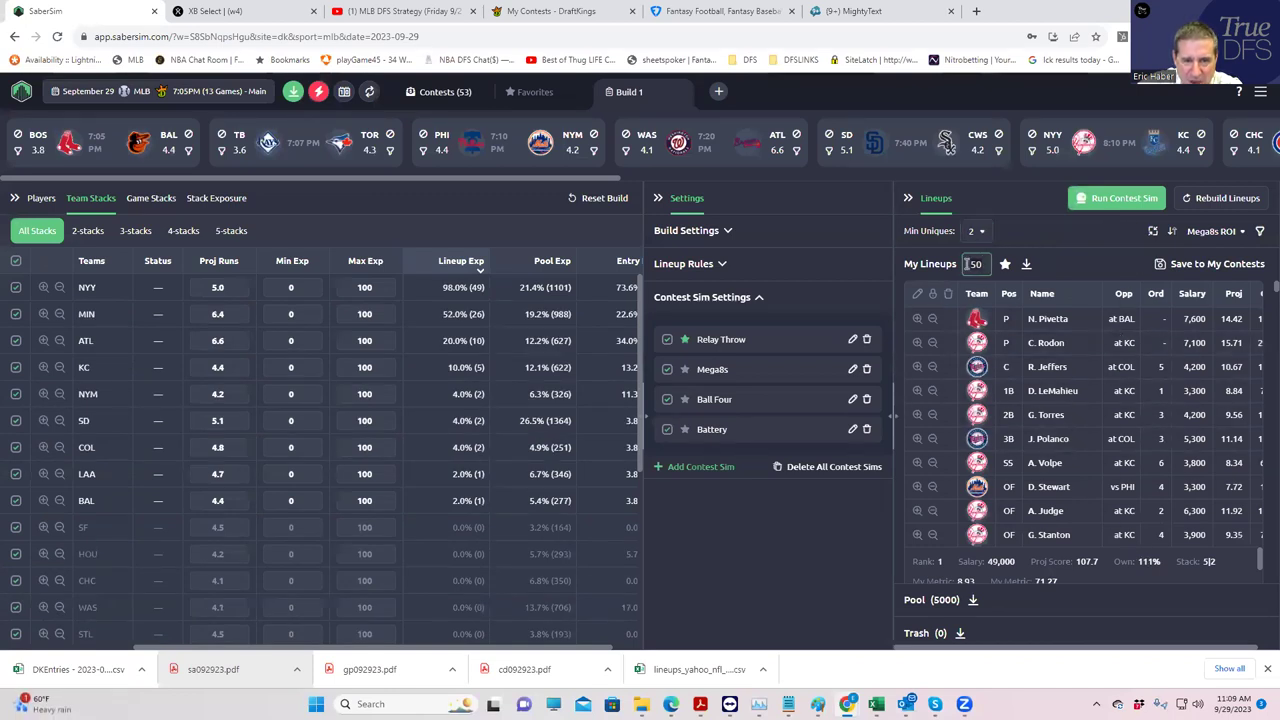
key("BackSpace")
key("BackSpace")
type("1")
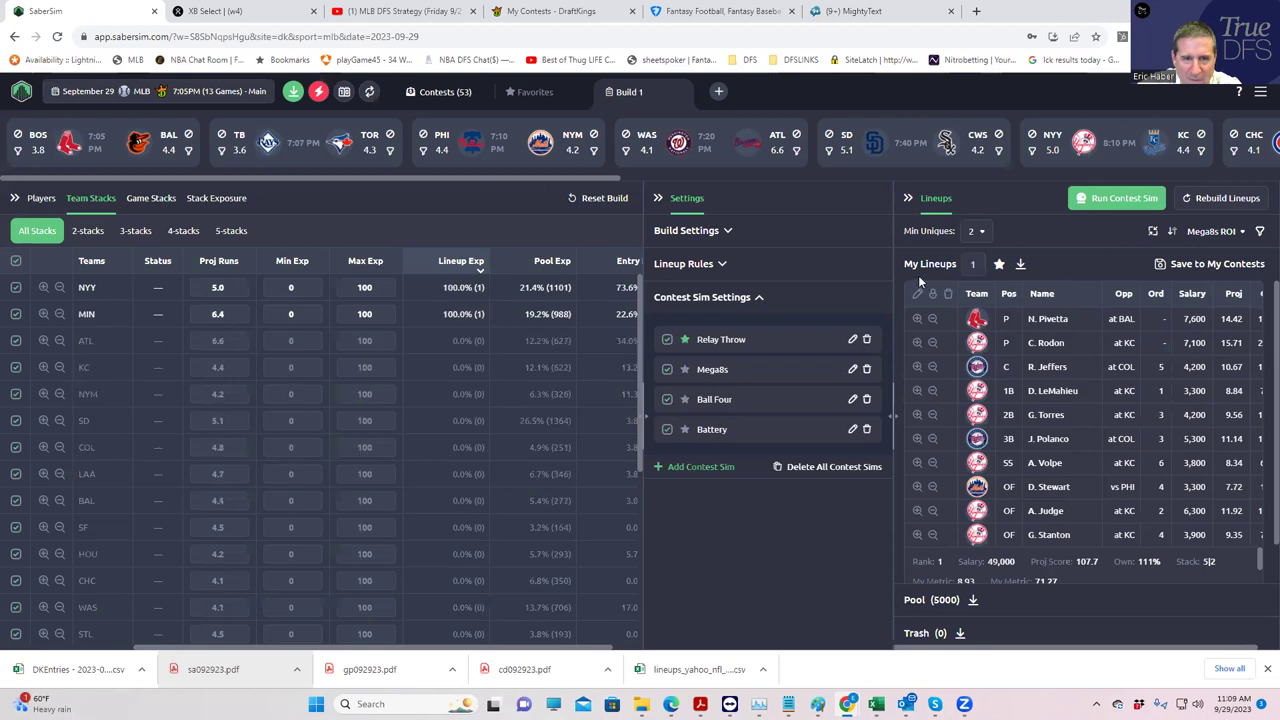
left_click(917, 275)
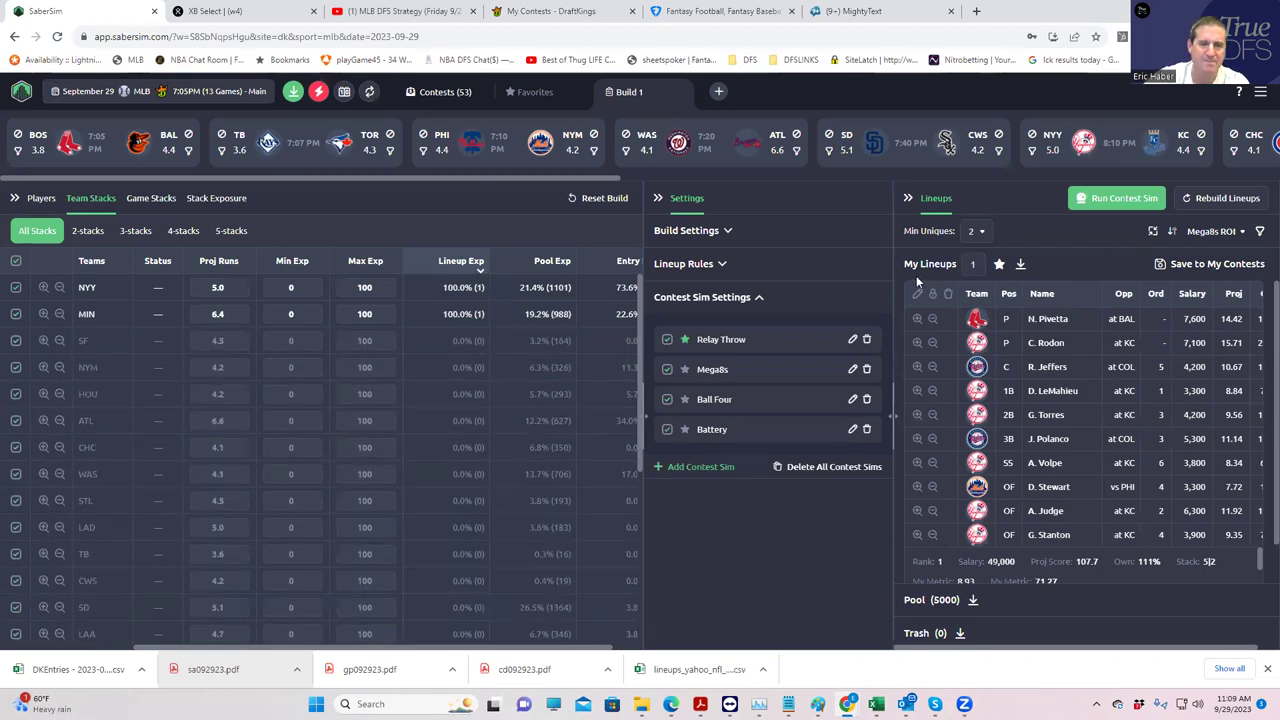
left_click(1163, 268)
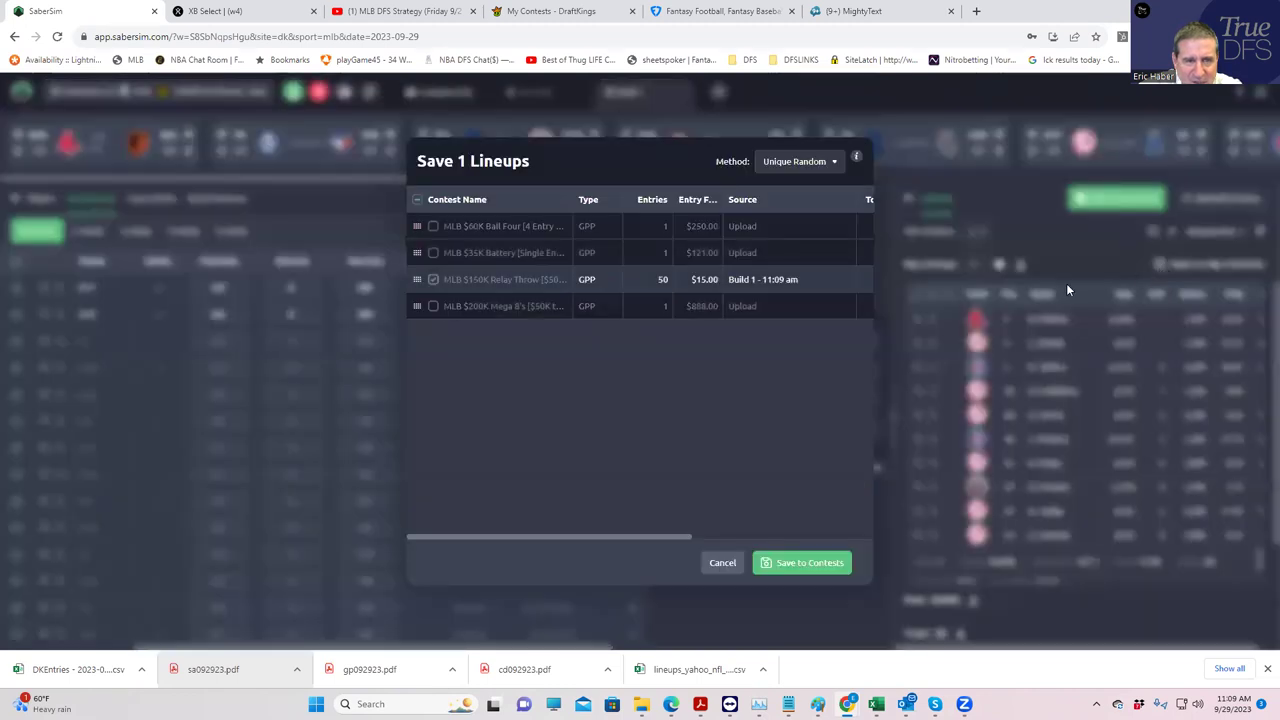
left_click(433, 281)
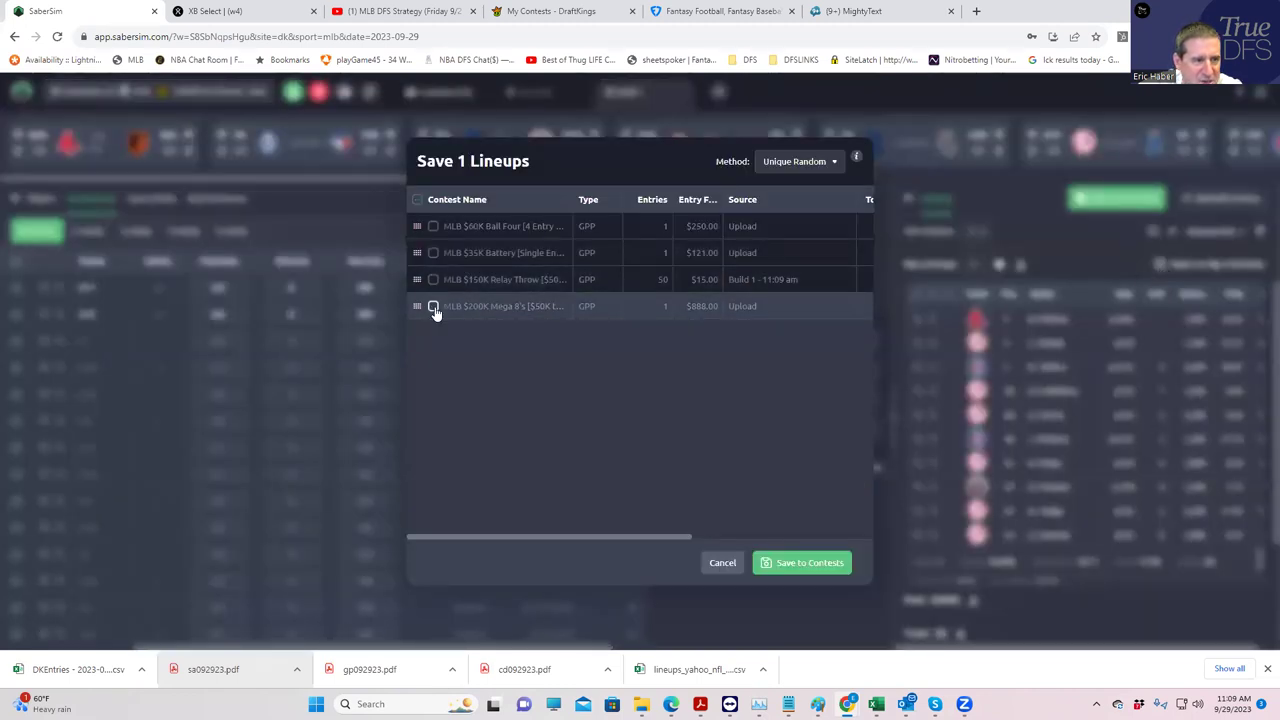
left_click(433, 308)
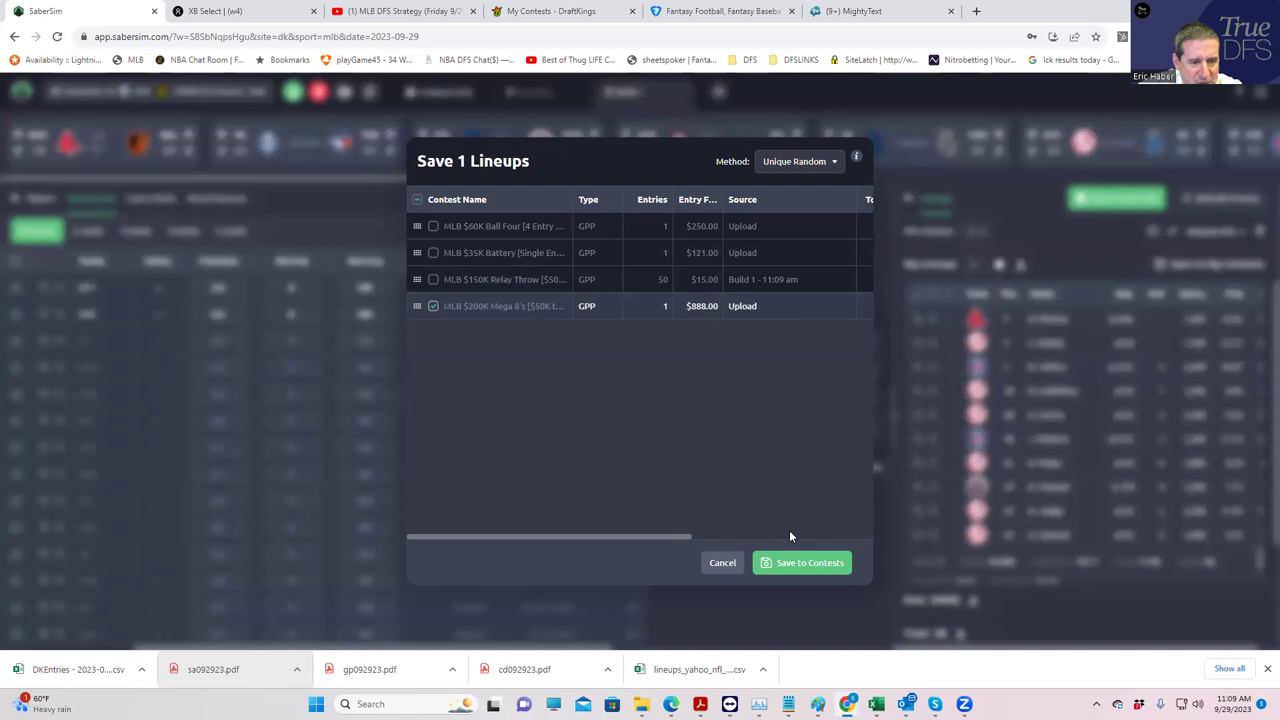
left_click(789, 563)
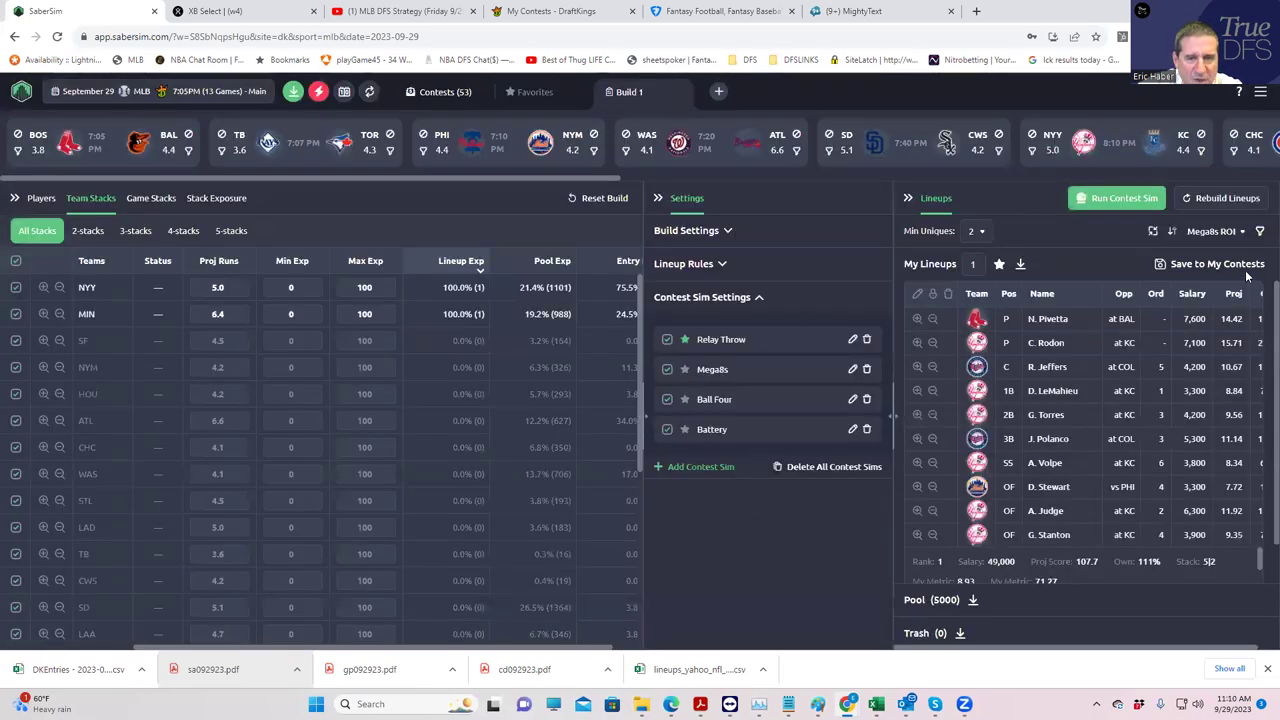
- Rank the lineups by Ball Four ROI
left_click(1213, 231)
scroll(1155, 520, "down", 1)
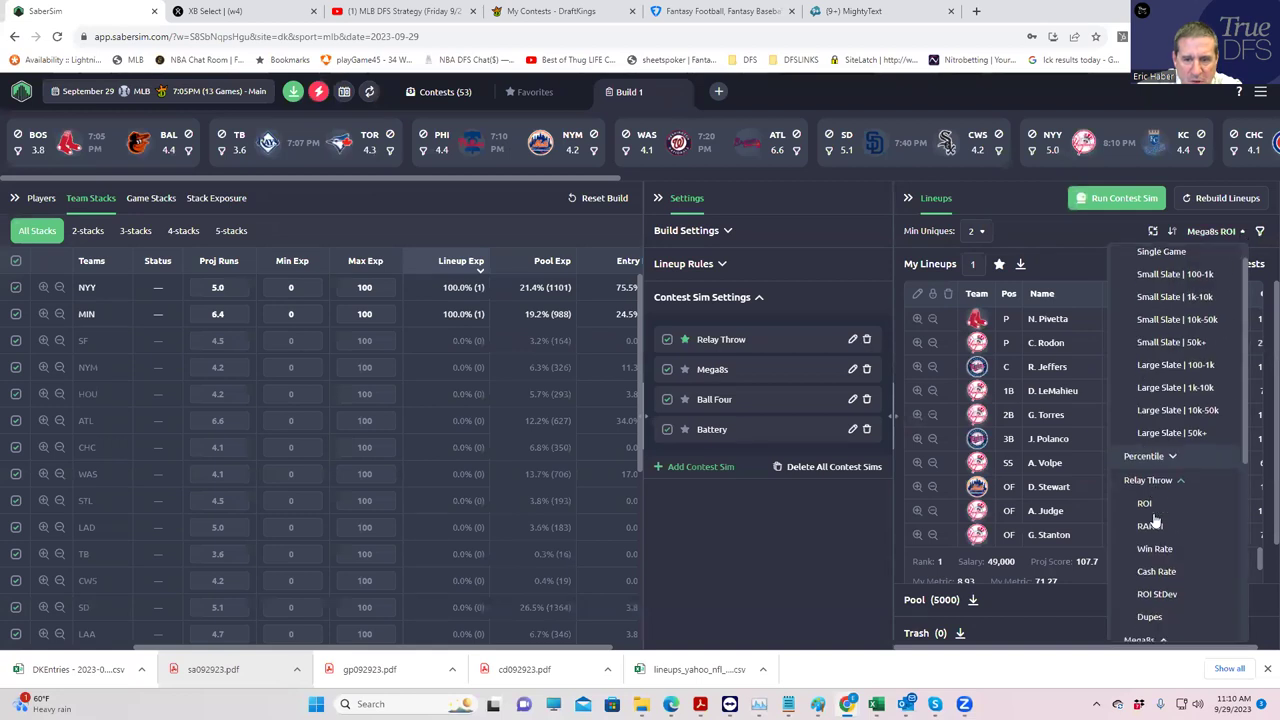
scroll(1155, 520, "down", 5)
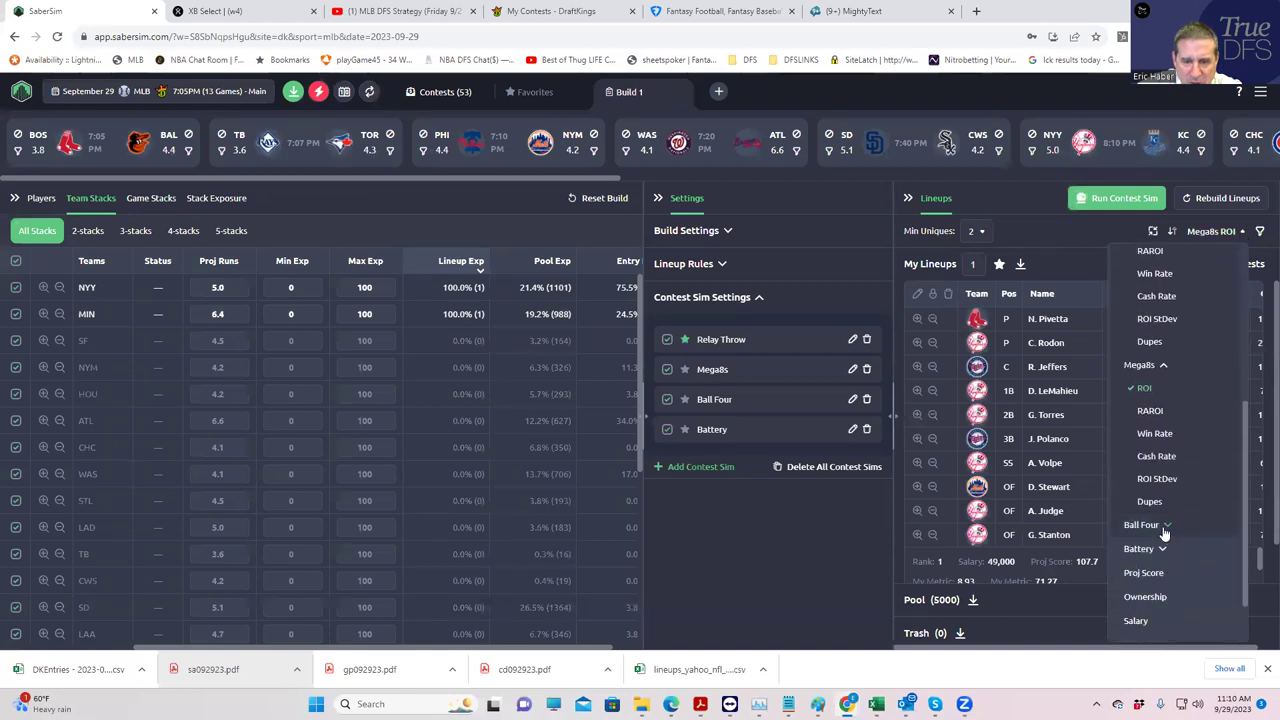
left_click(1165, 530)
left_click(1145, 550)
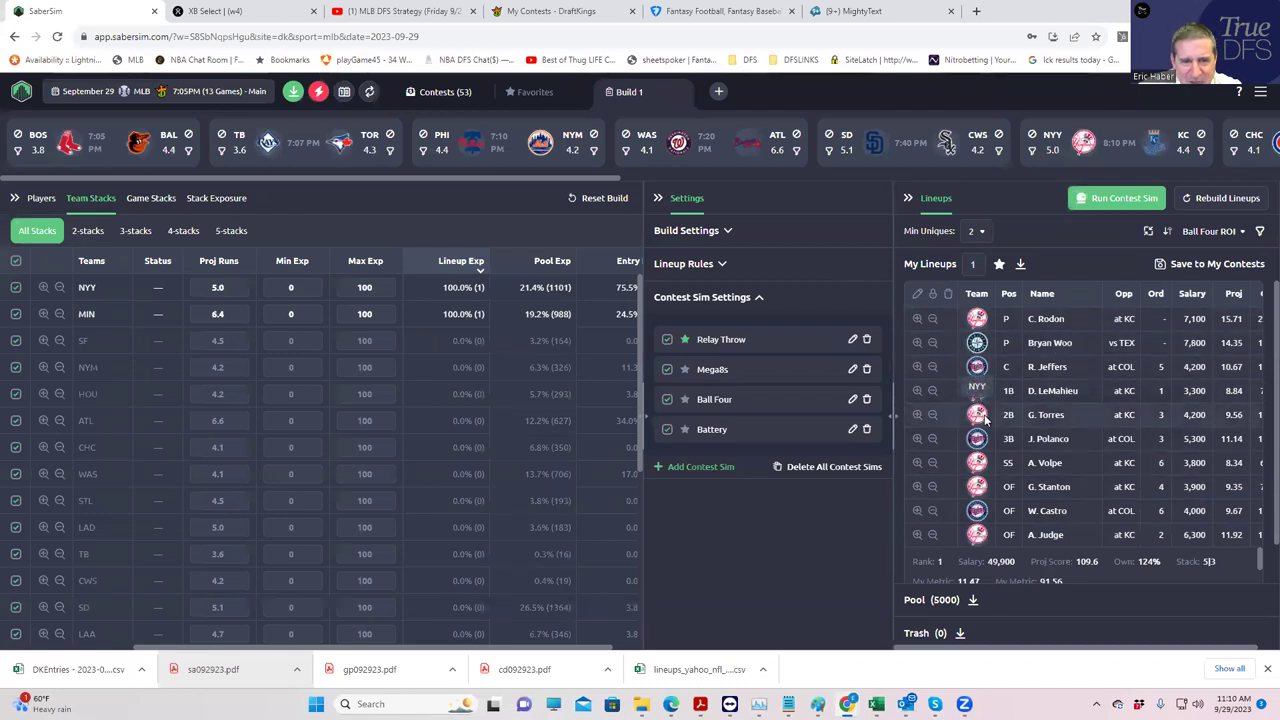
- Save the top lineup to the $60K Ball Four contest instead of Mega 8's
left_click(1165, 266)
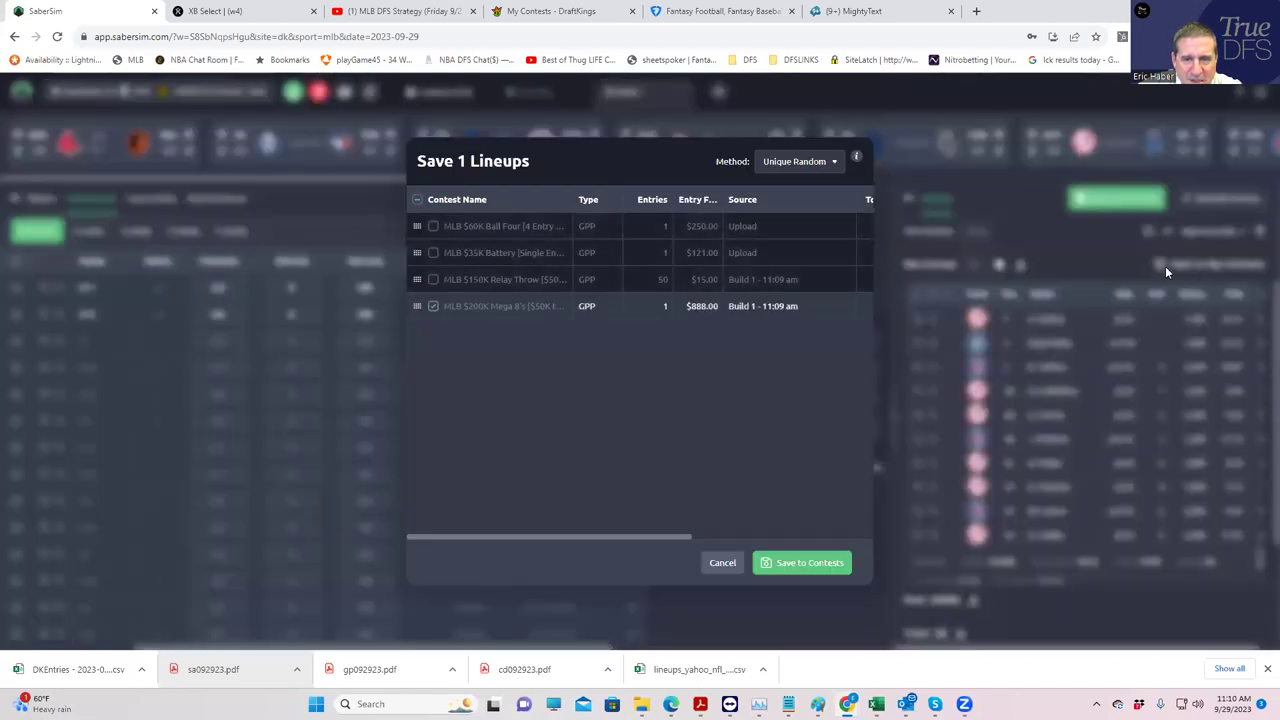
left_click(433, 306)
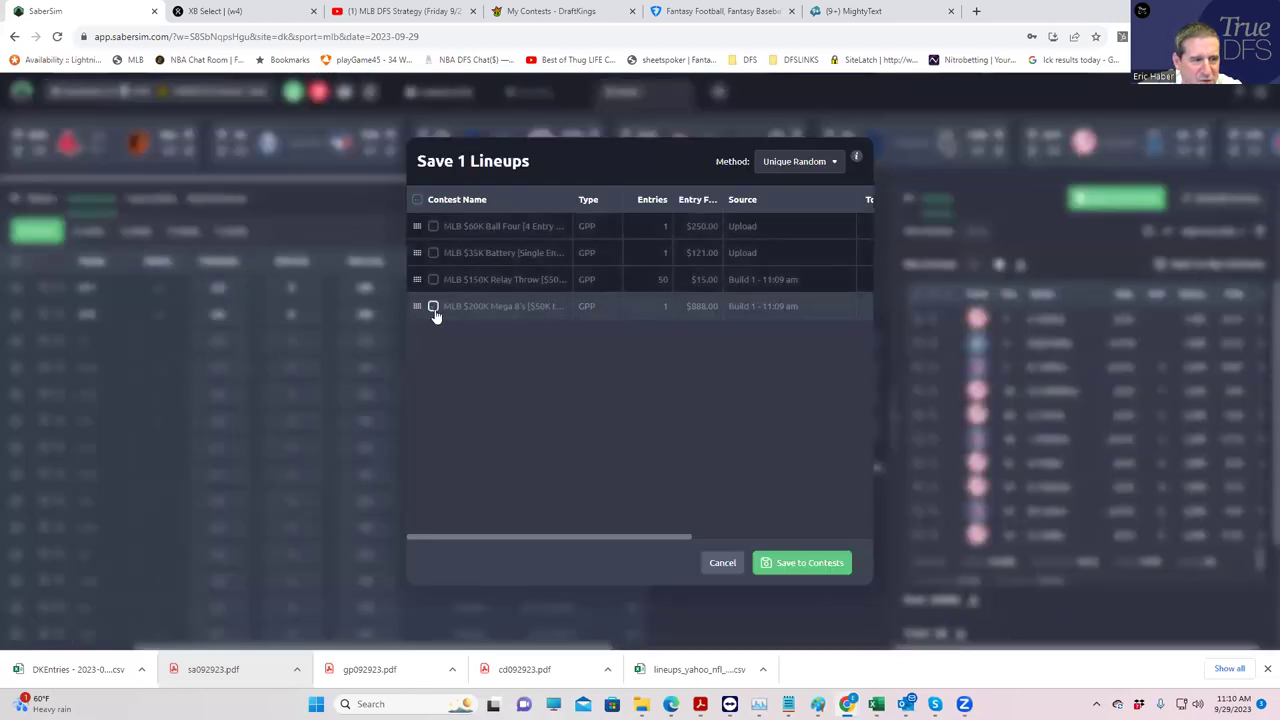
left_click(433, 226)
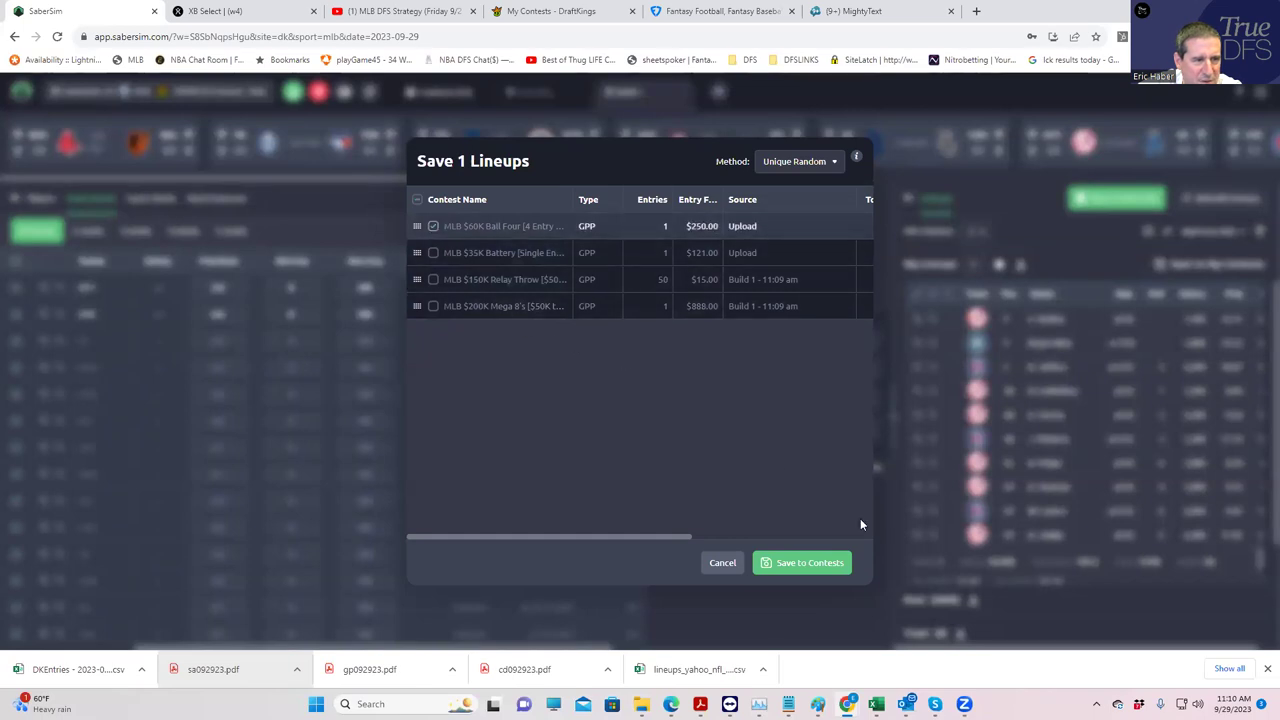
left_click(826, 566)
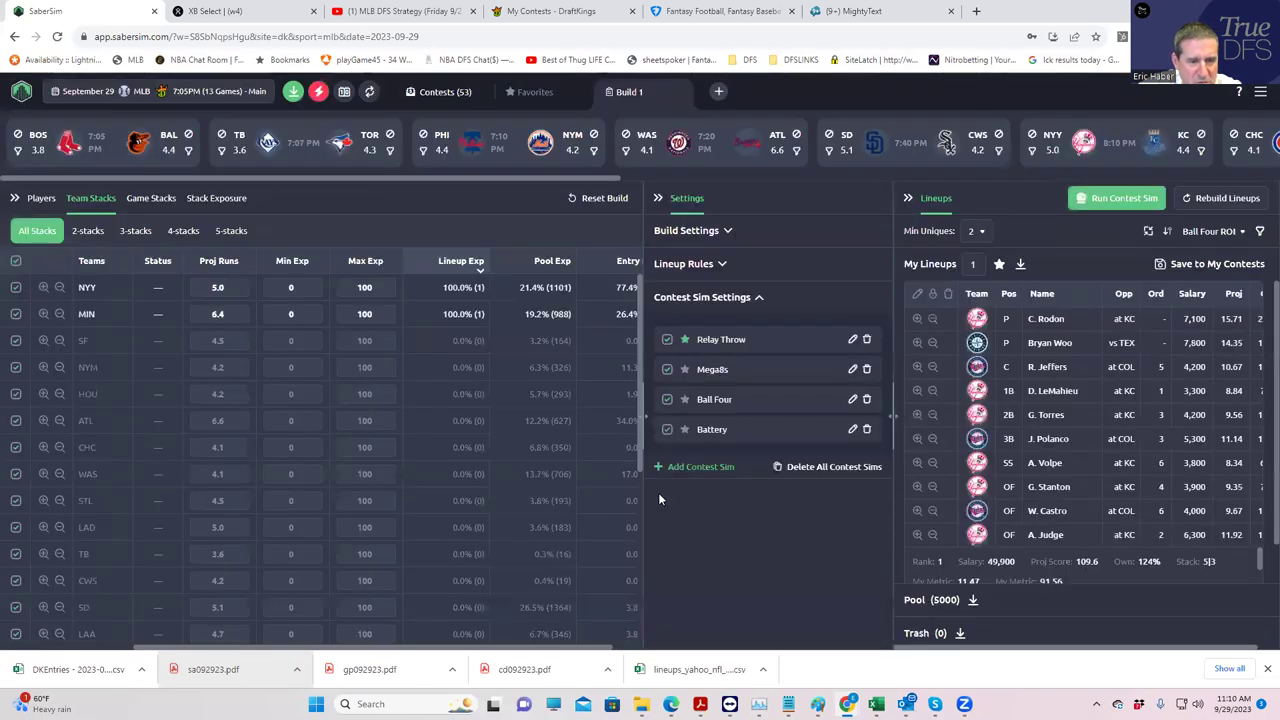
- Rank the lineups by Battery ROI
left_click(1211, 234)
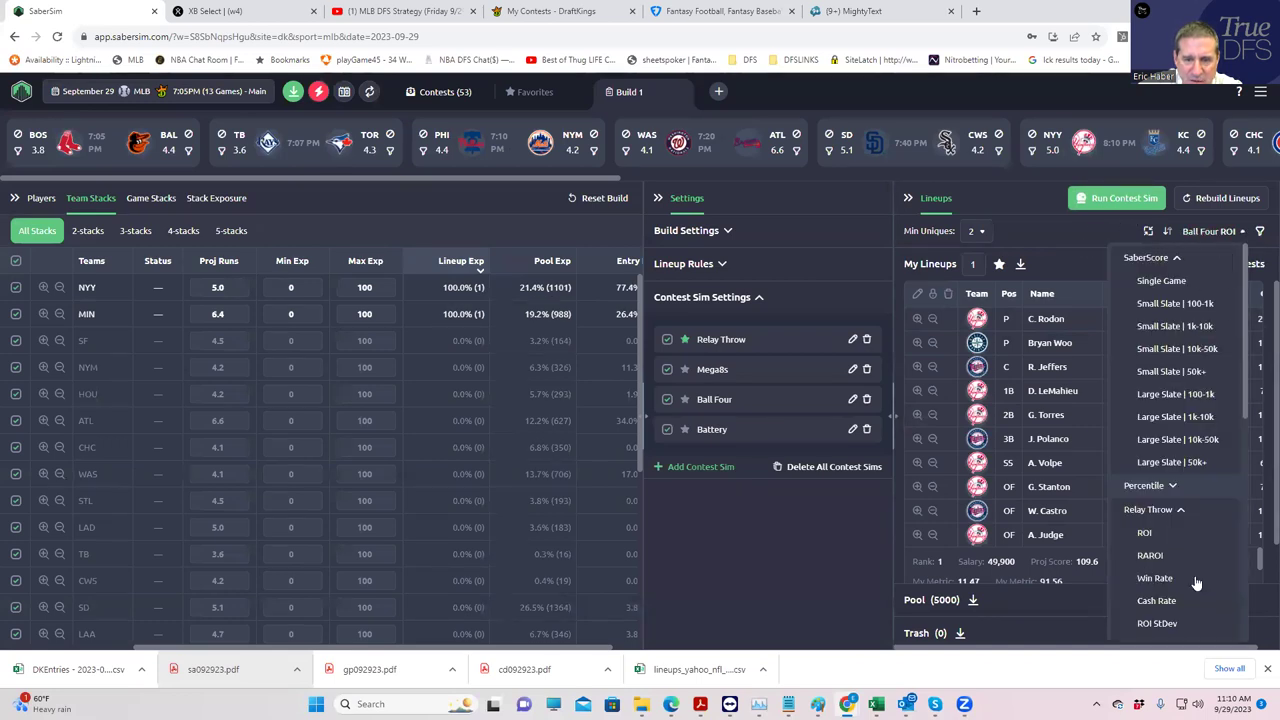
scroll(1150, 572, "down", 3)
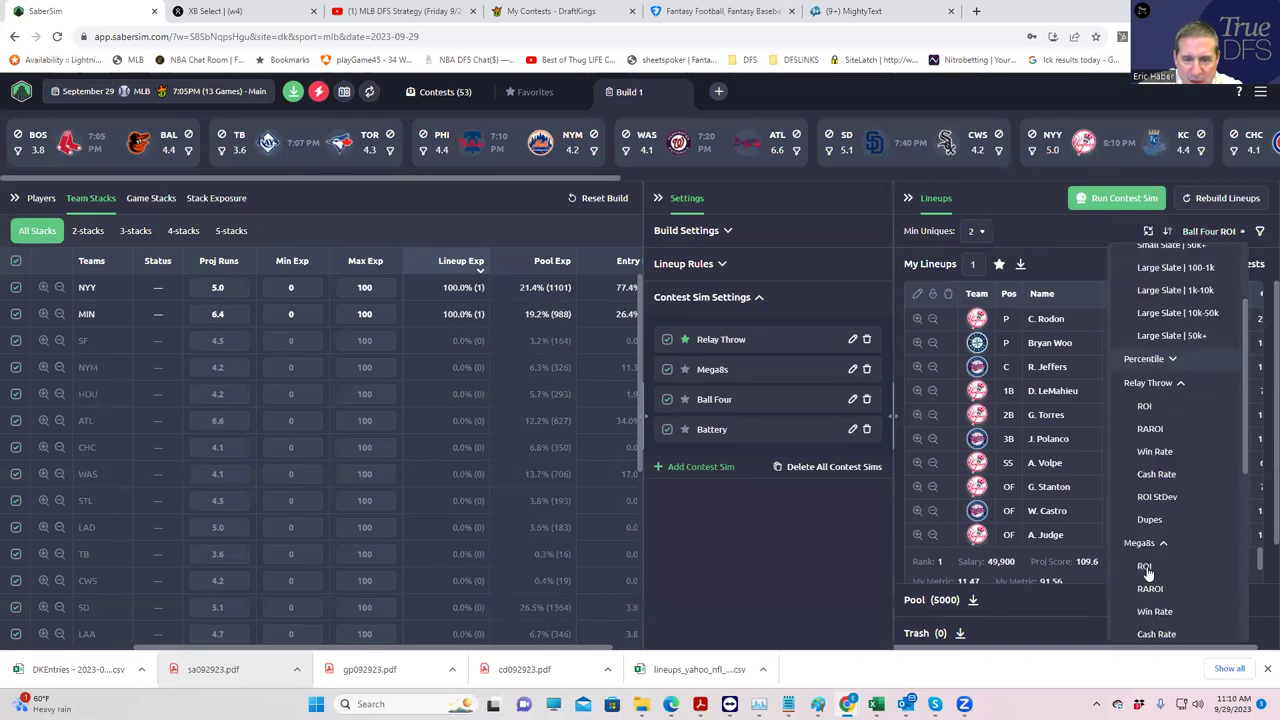
scroll(1175, 578, "down", 3)
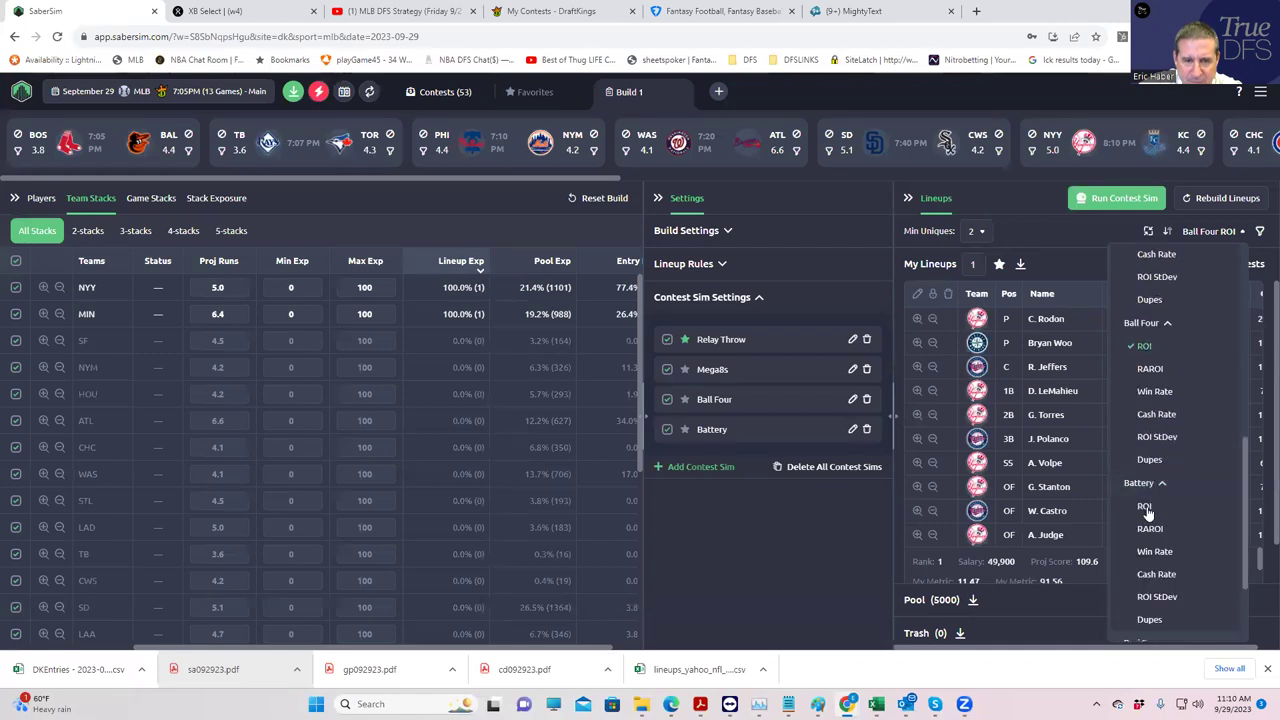
left_click(1145, 507)
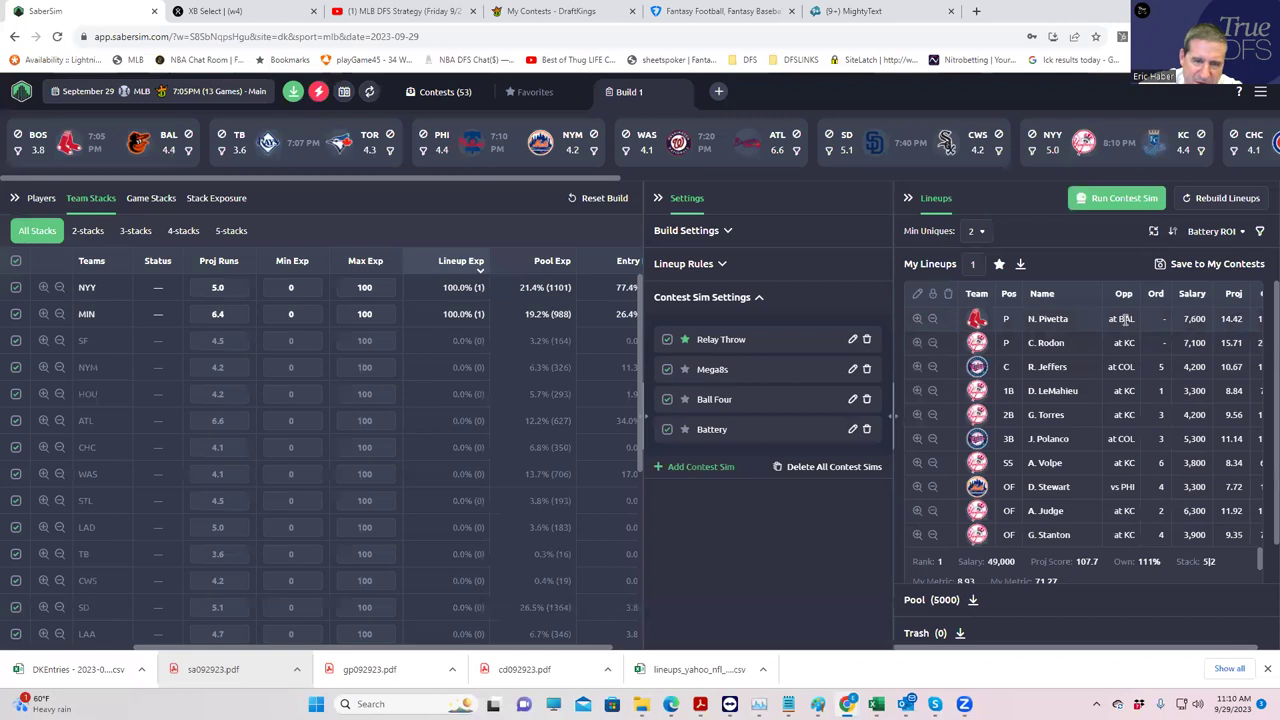
- Save the top lineup to the $35K Battery contest instead of Ball Four
left_click(1164, 267)
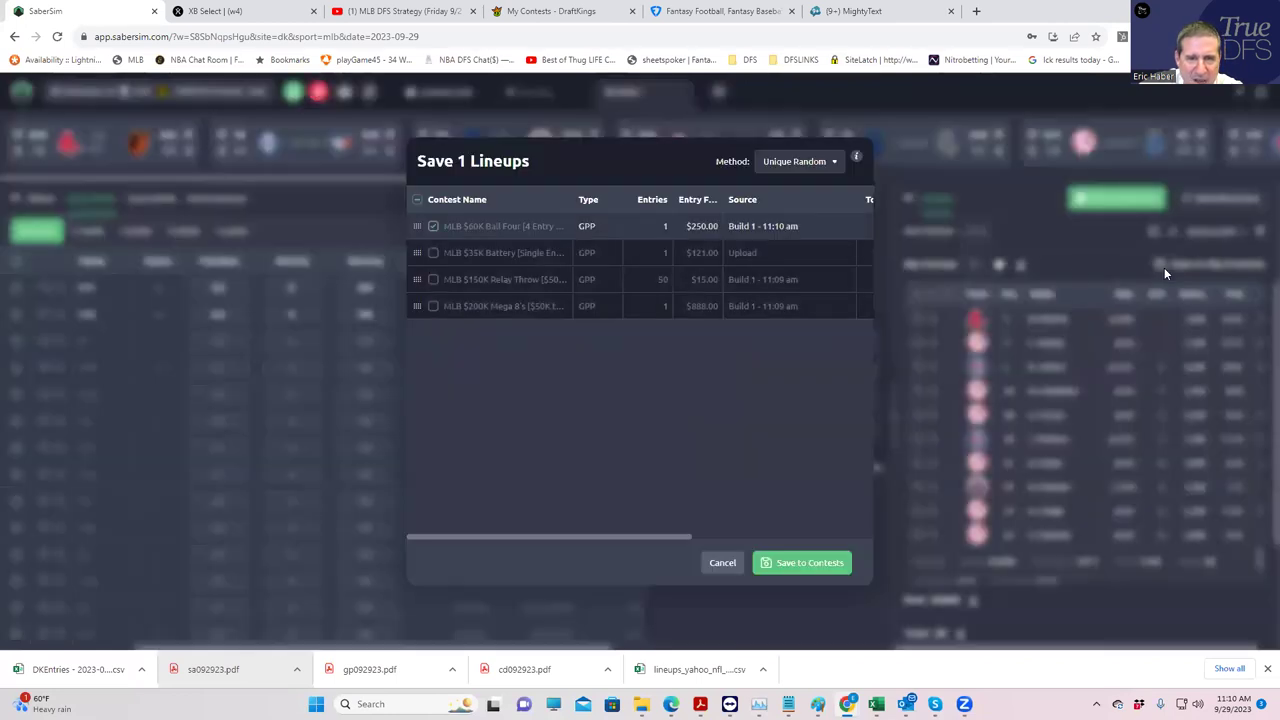
left_click(432, 226)
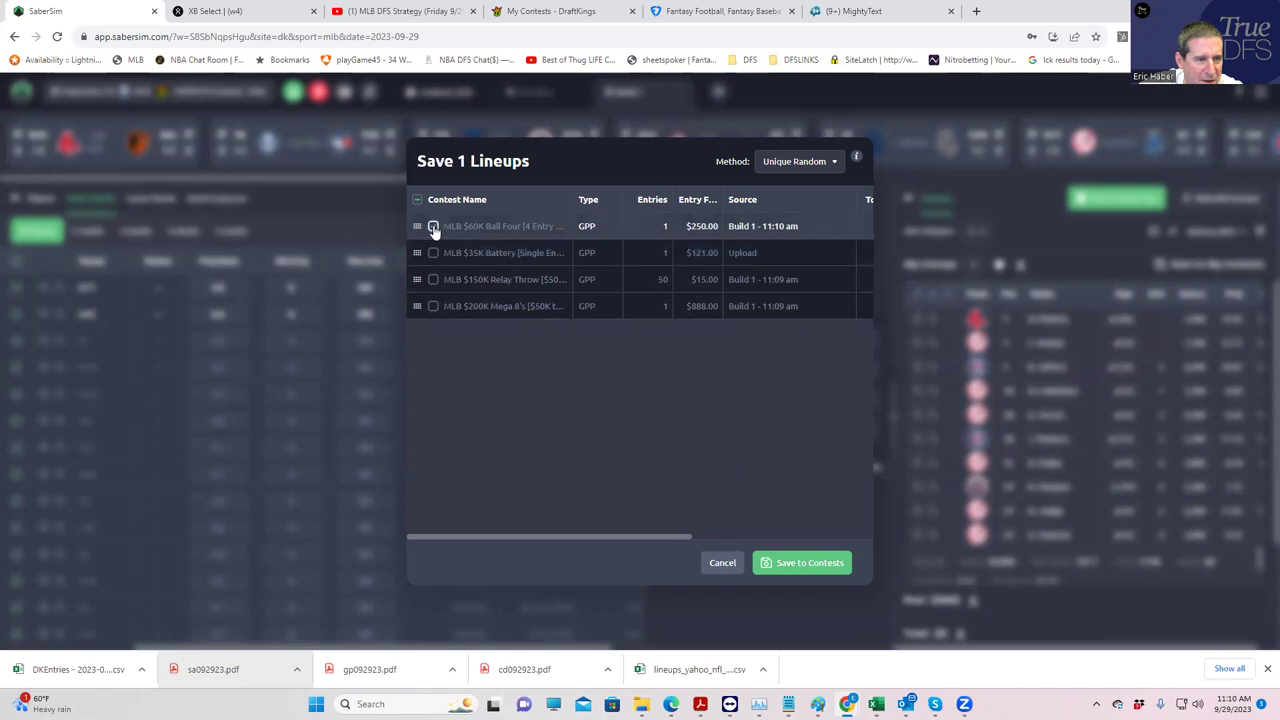
left_click(433, 253)
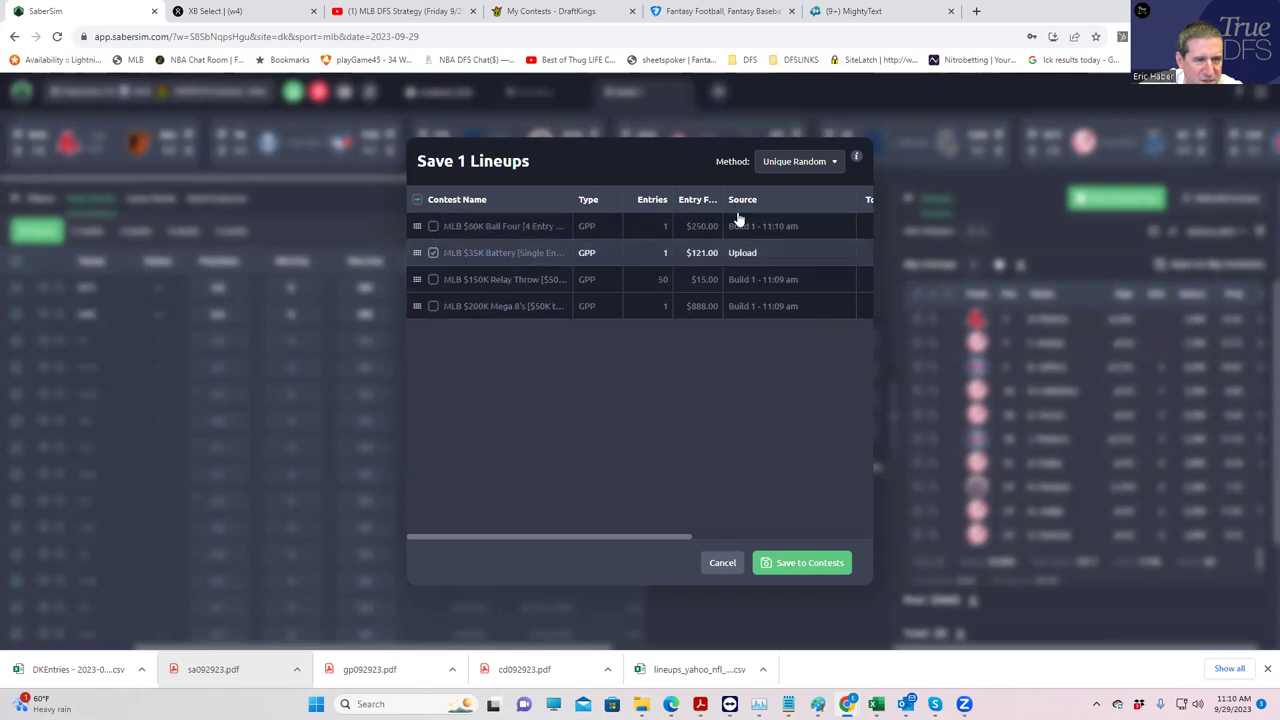
left_click(808, 566)
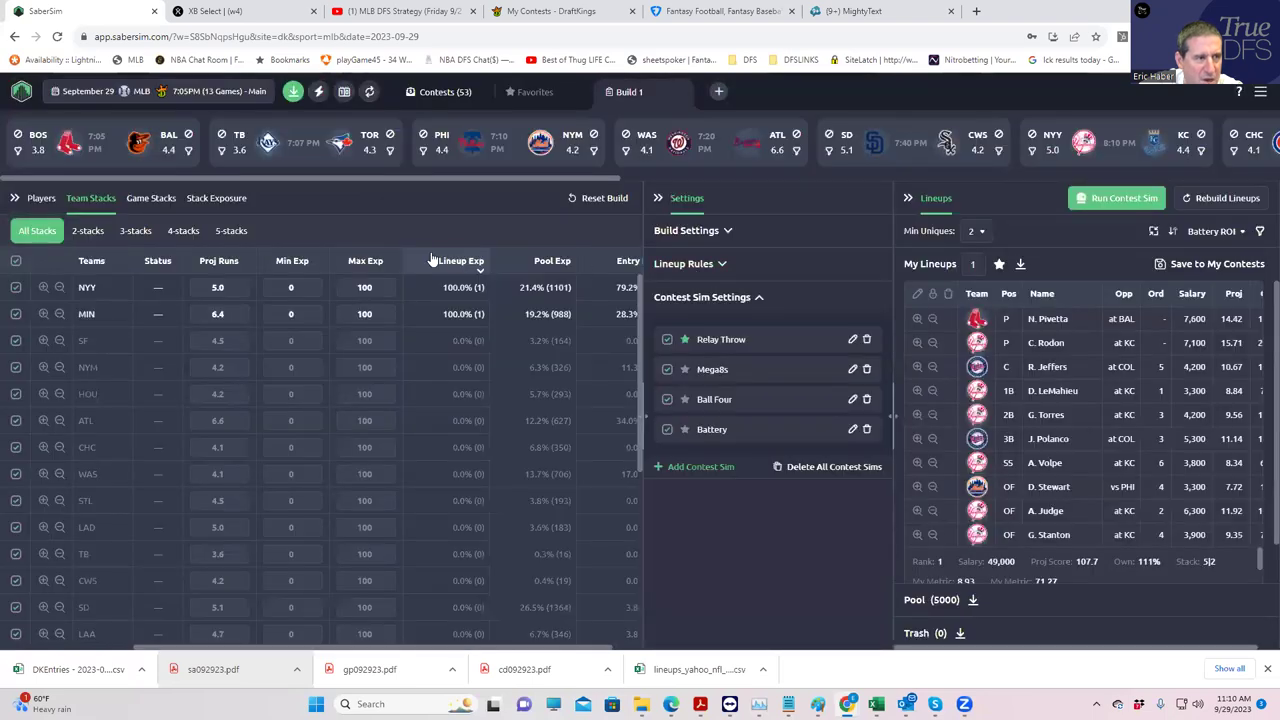
- Download the entries CSV and open My Lineups on DraftKings
left_click(293, 92)
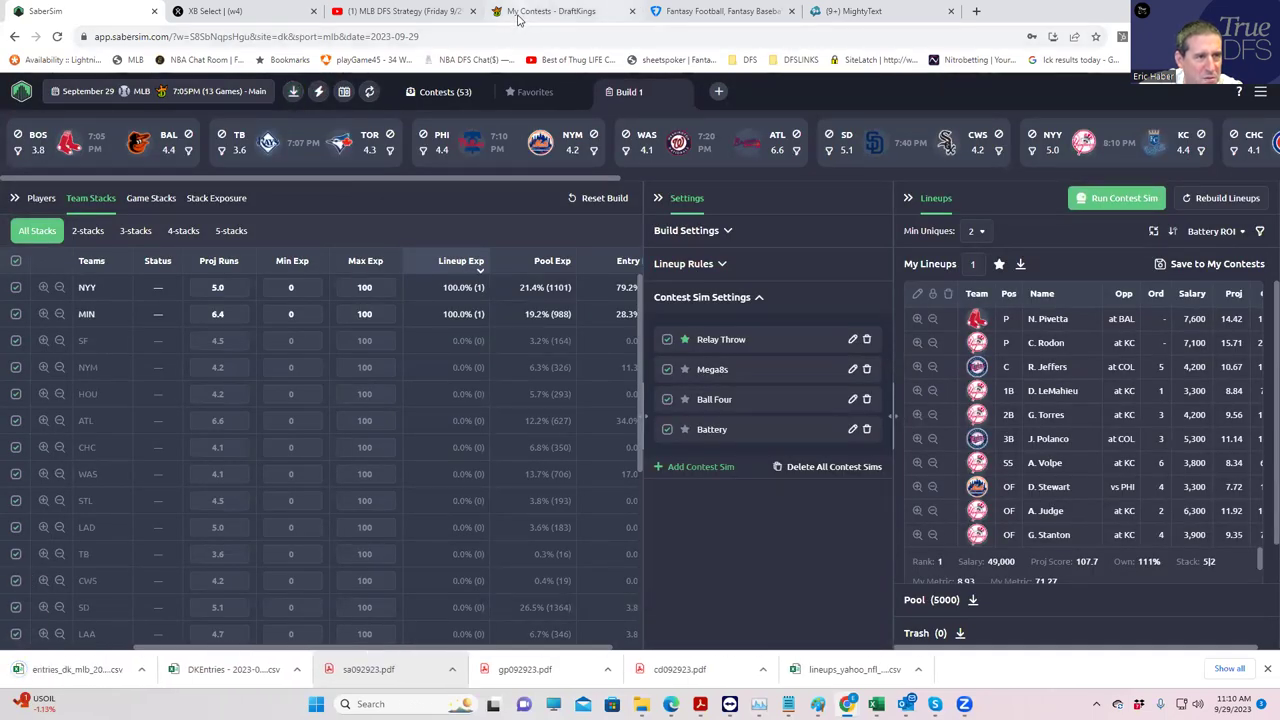
left_click(518, 17)
left_click(352, 114)
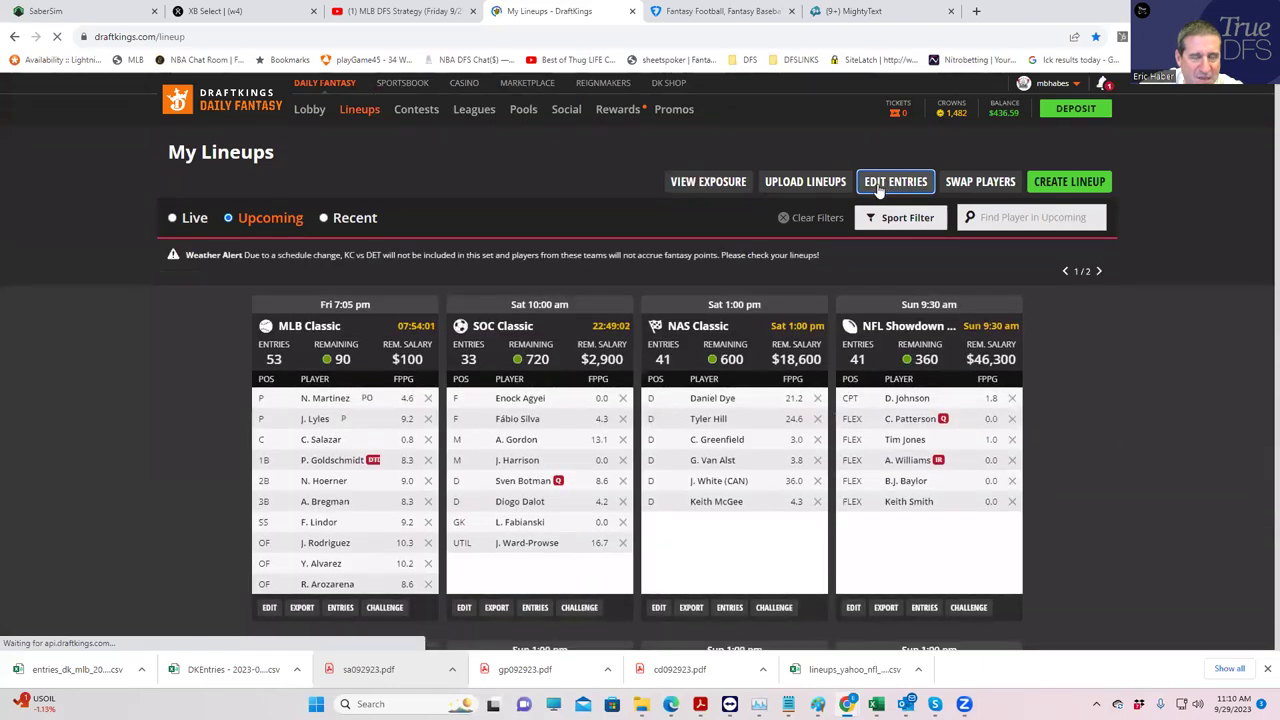
- Upload entries_dk_mlb_2023-09-29_main from Downloads via Edit Entries, then return to Lineups
left_click(884, 190)
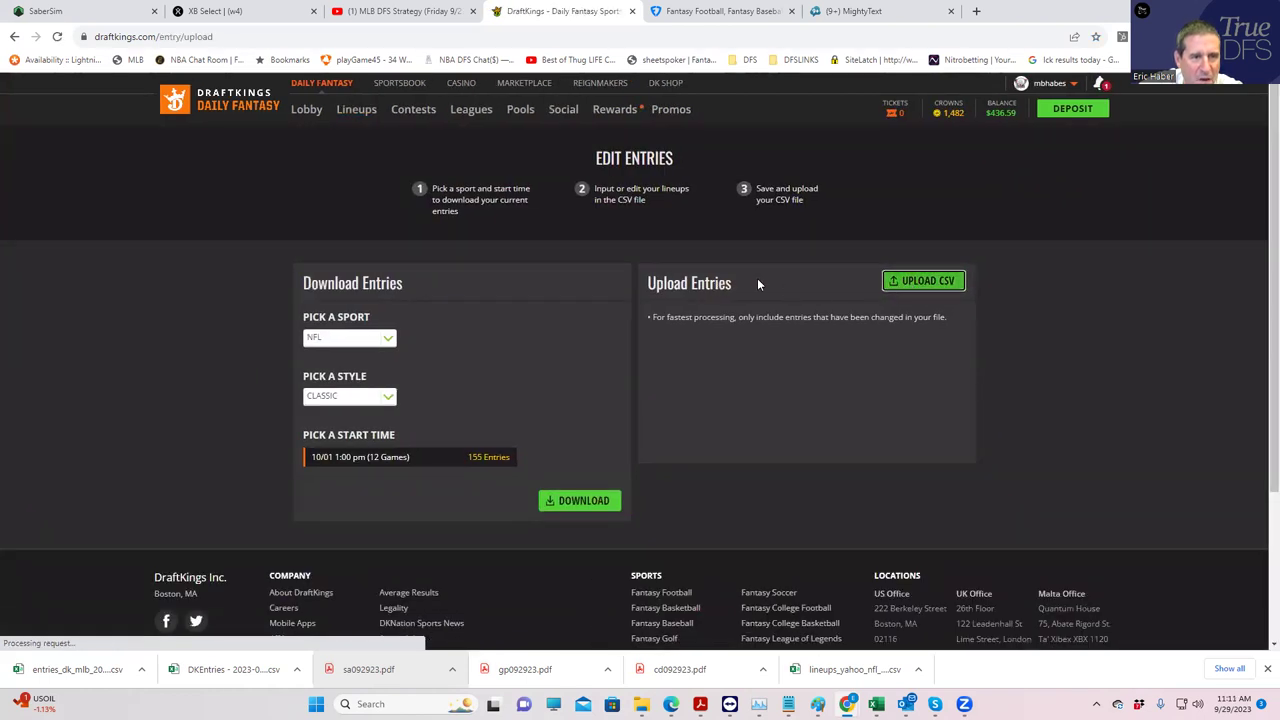
left_click(905, 276)
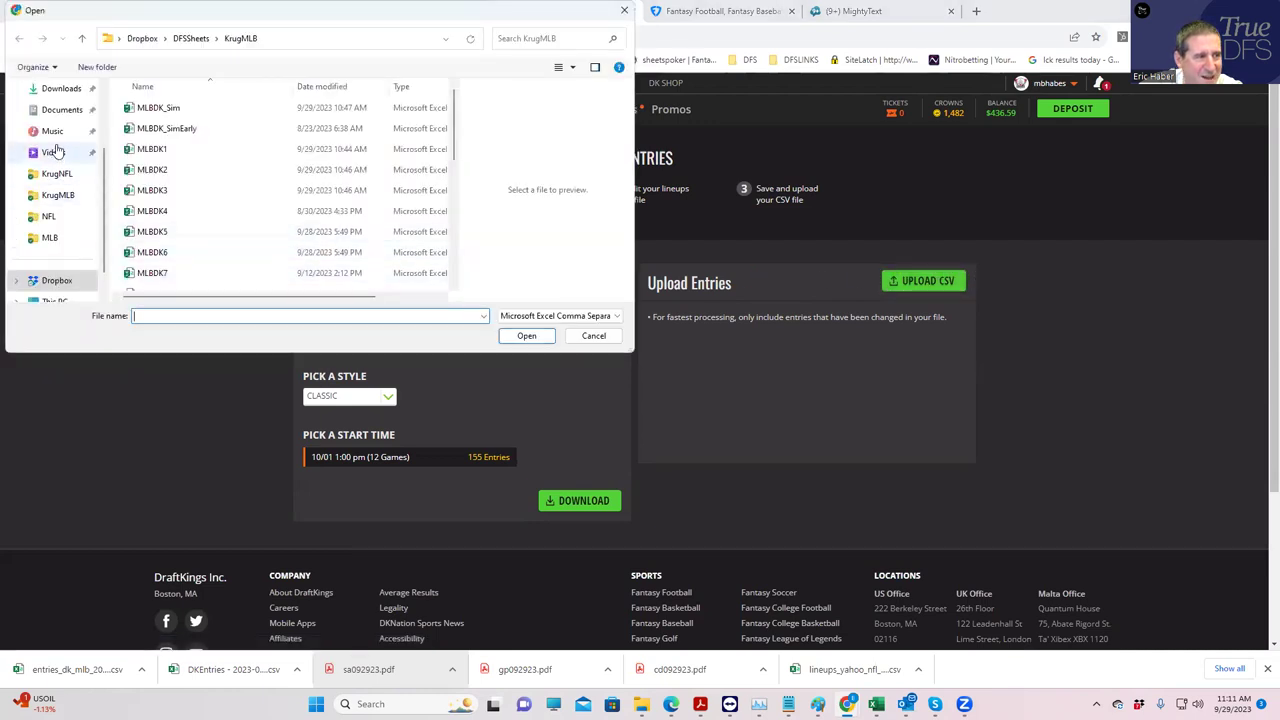
left_click(52, 91)
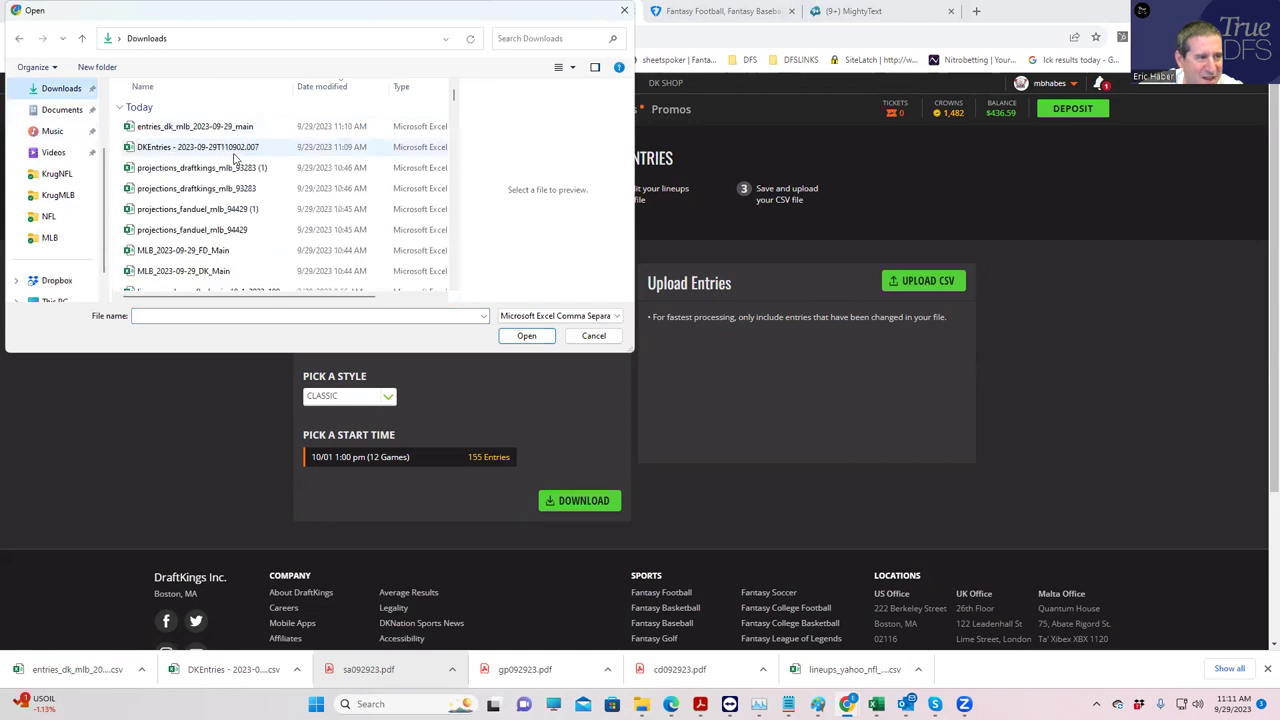
left_click(210, 130)
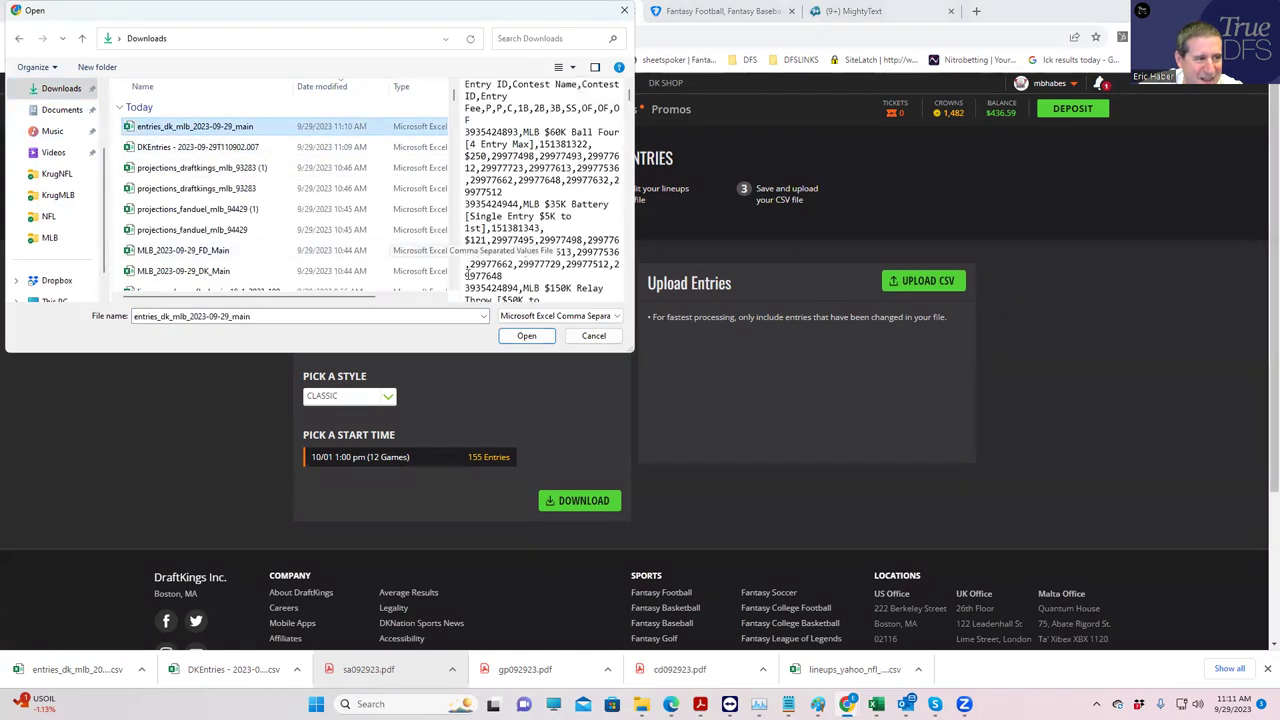
left_click(526, 339)
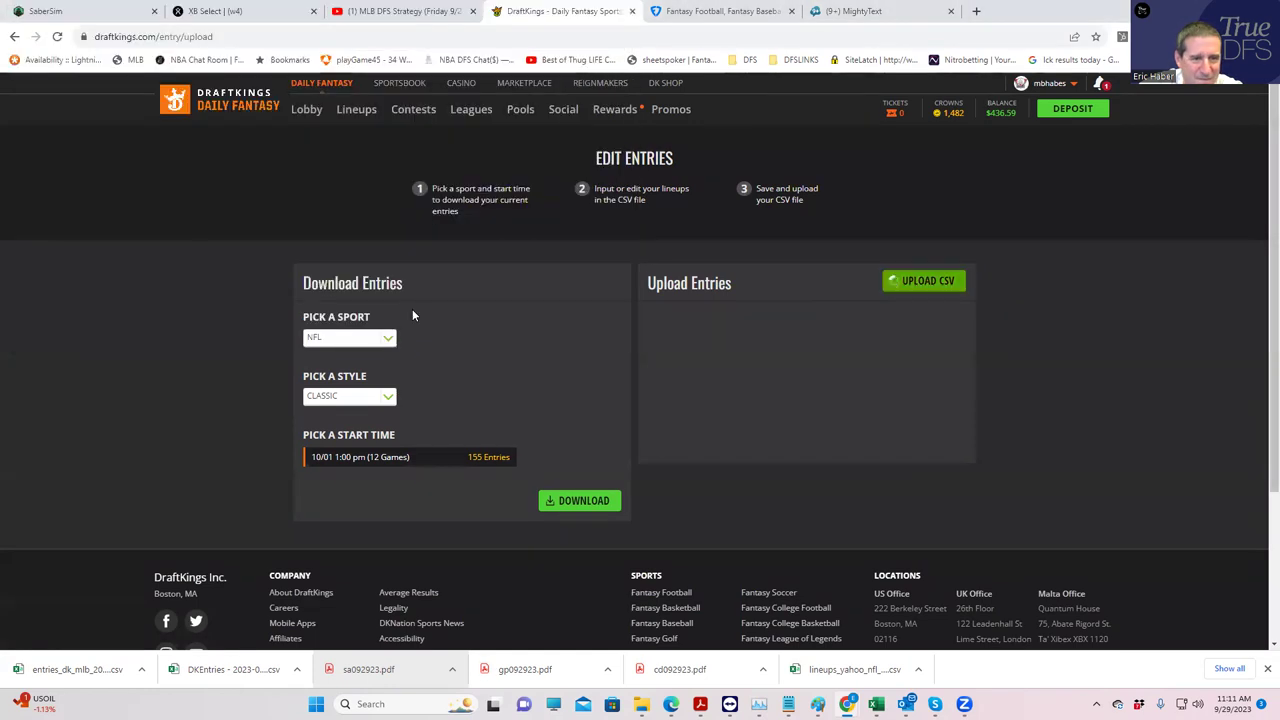
left_click(357, 112)
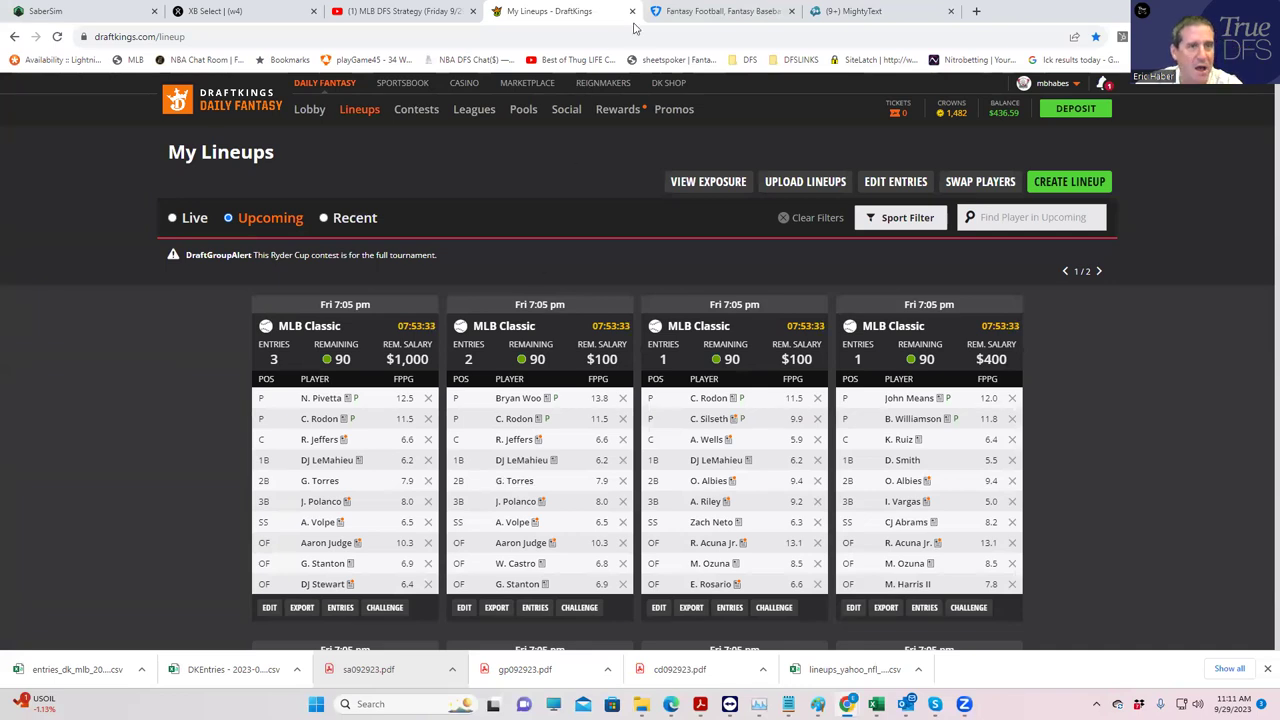
- Back in SaberSim, load the FanDuel 7:05 PM Main slate from All Slates
left_click(88, 14)
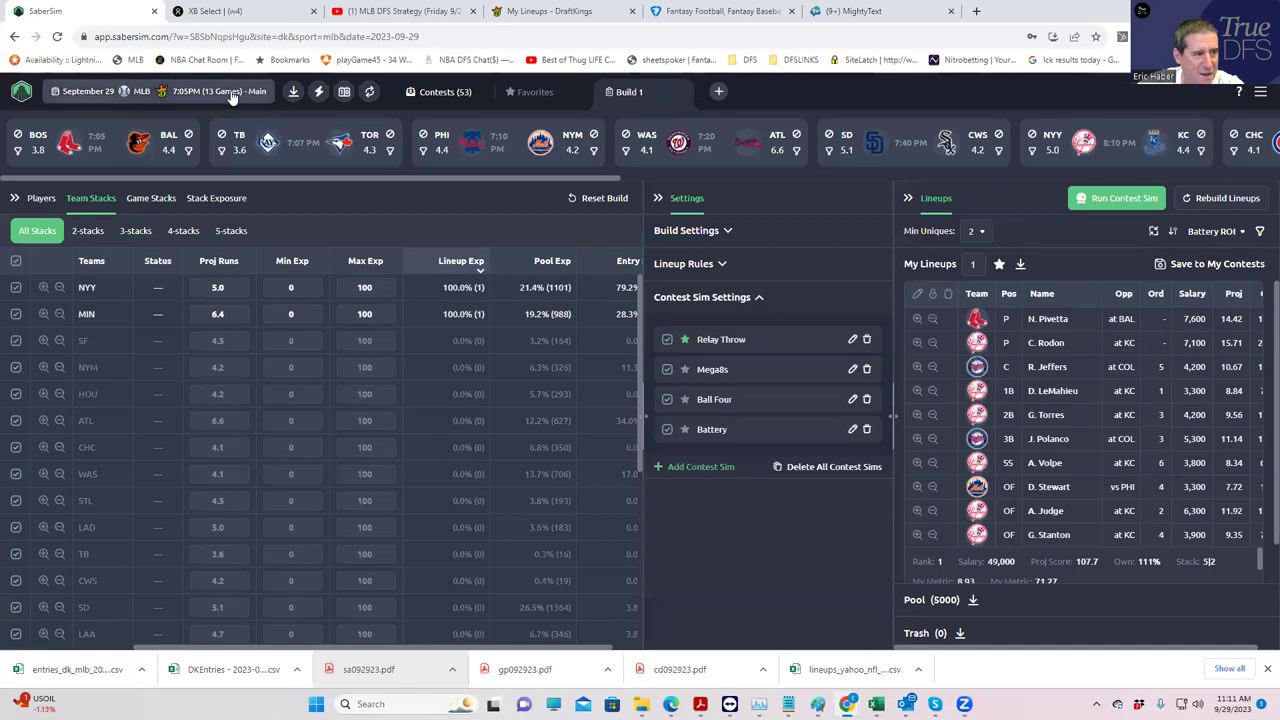
left_click(230, 91)
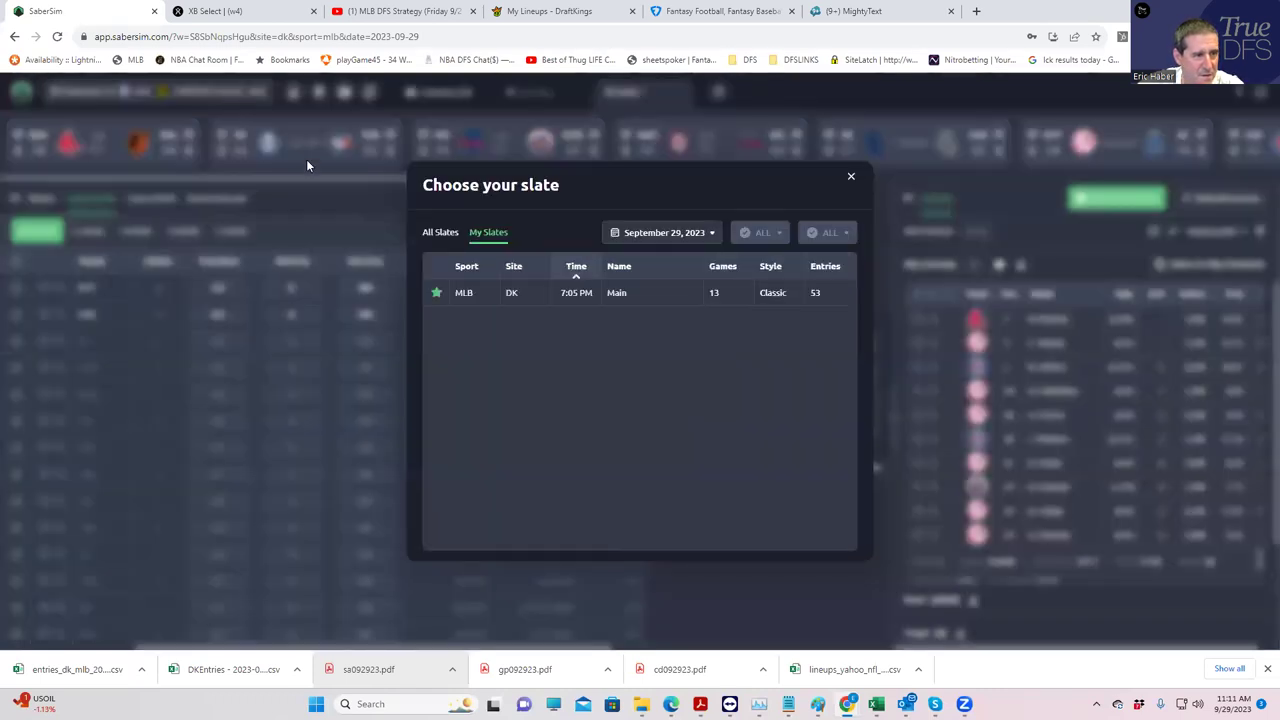
left_click(430, 234)
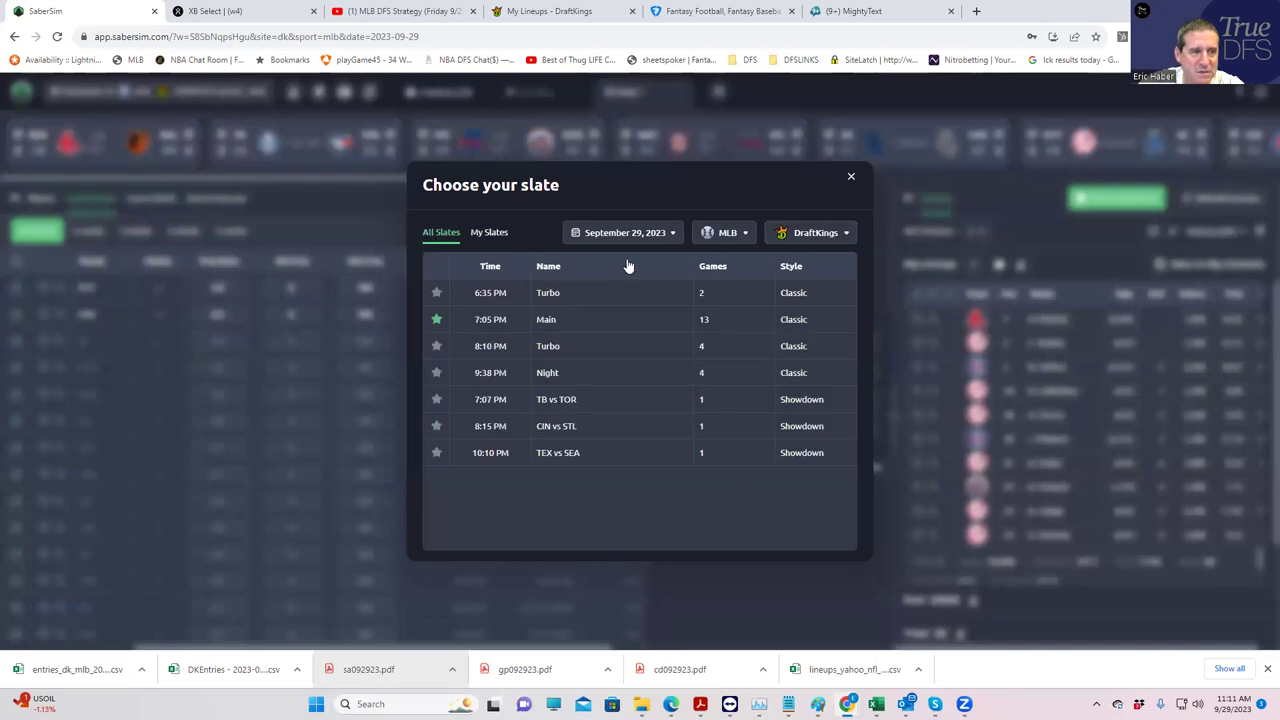
left_click(788, 232)
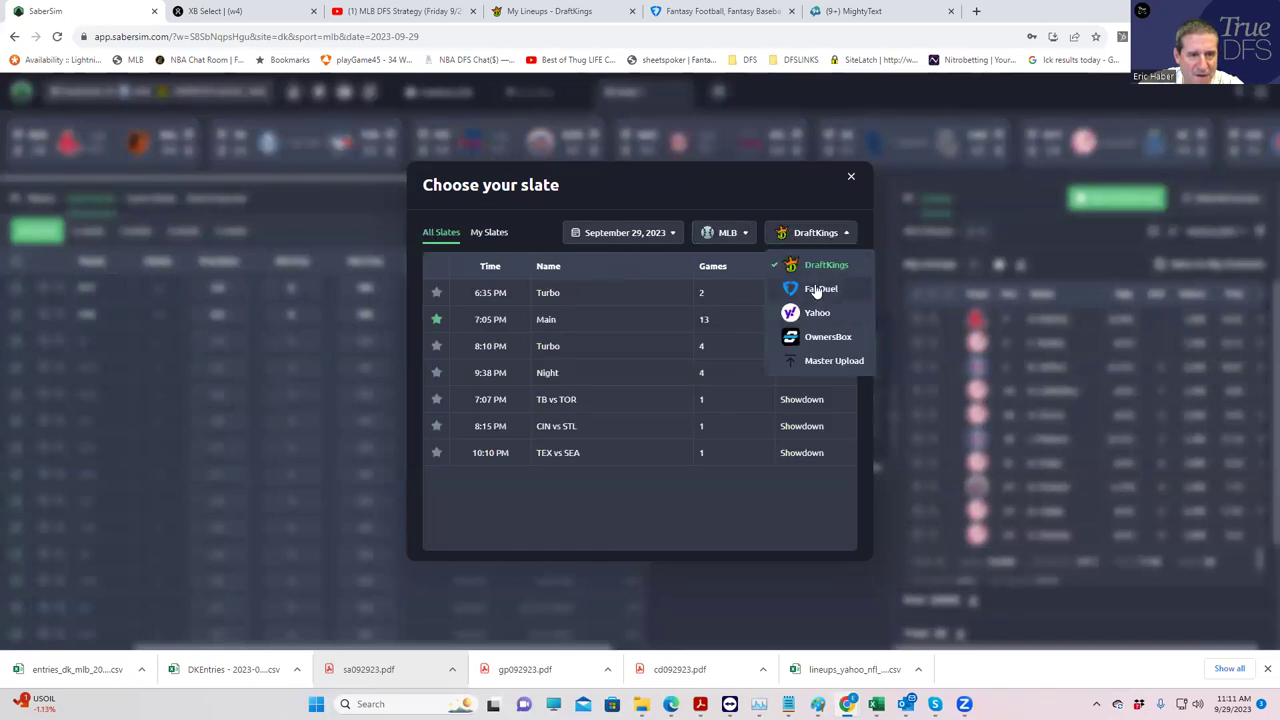
left_click(819, 289)
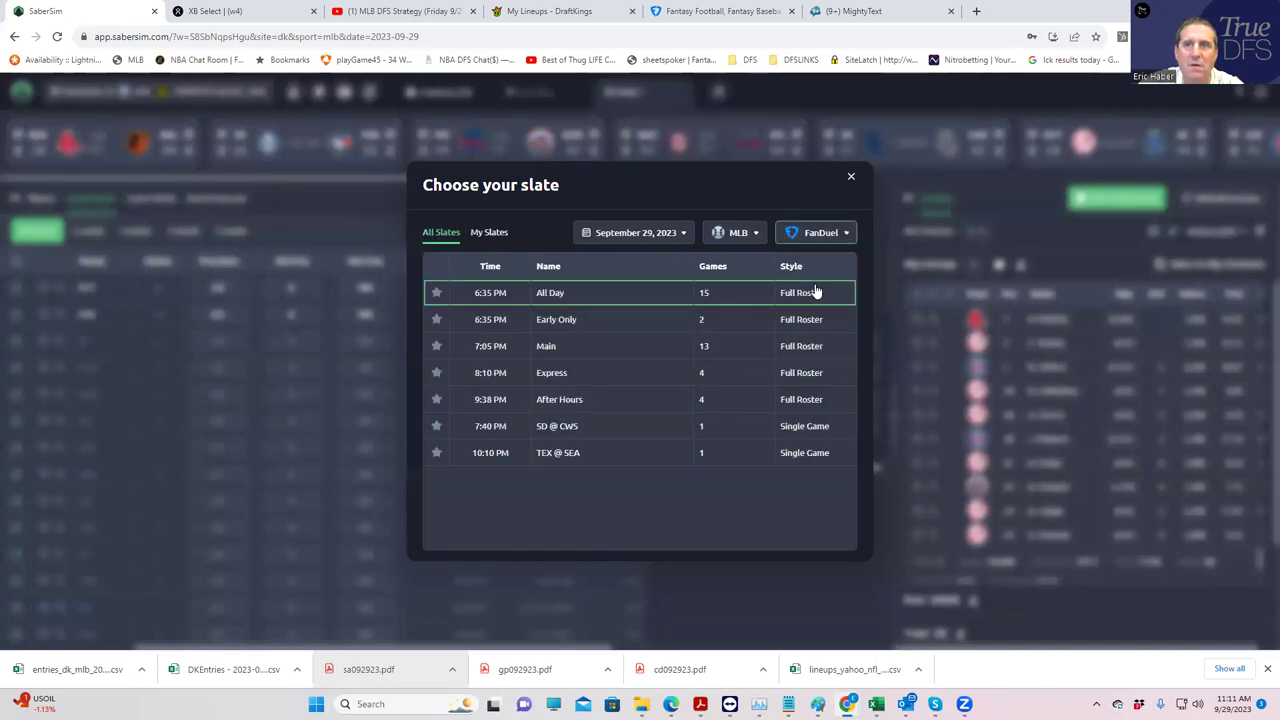
left_click(474, 349)
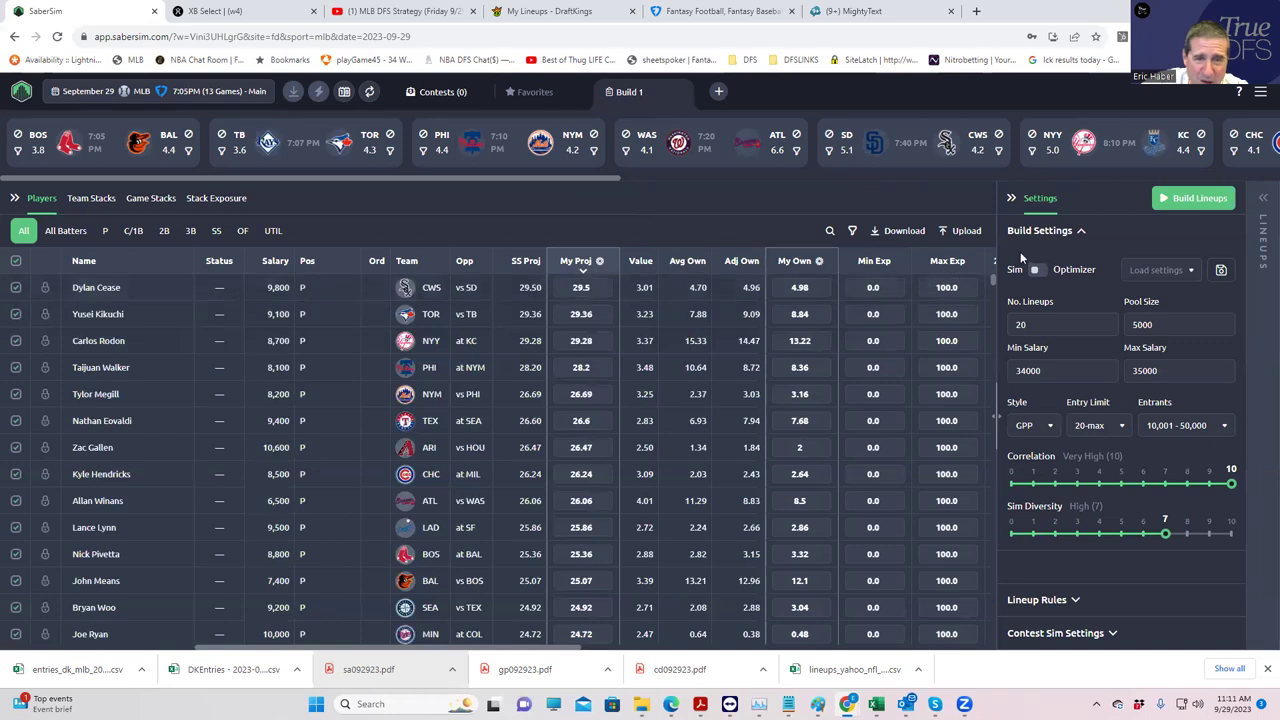
- Upload MLBFD_Sim from the KrugMLB folder as custom projections and ownership, without saving a source
left_click(958, 231)
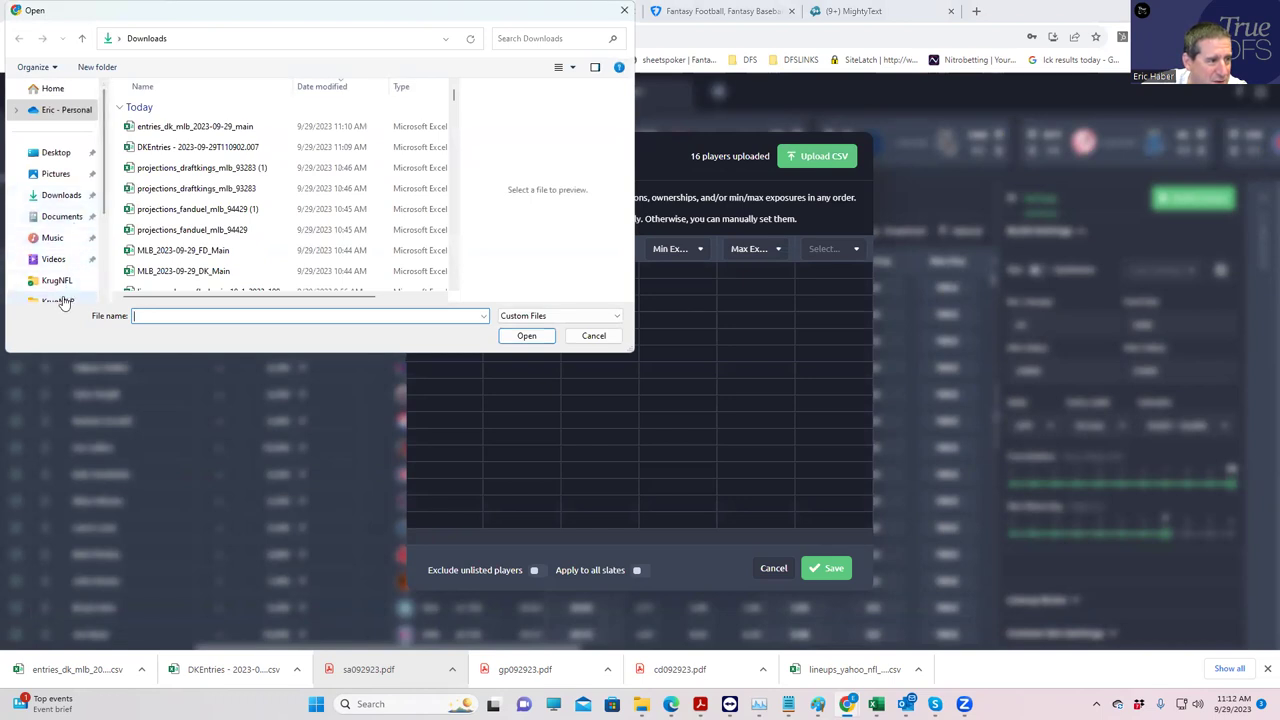
scroll(63, 290, "down", 1)
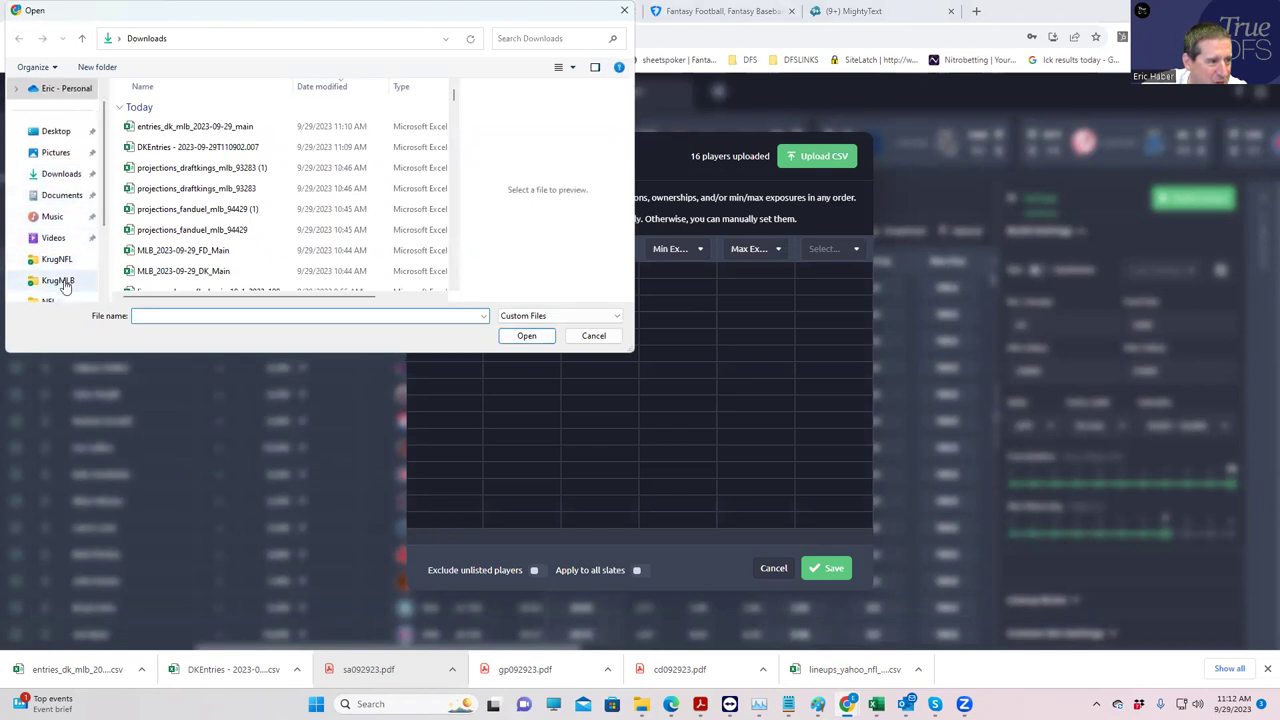
left_click(60, 282)
scroll(214, 238, "down", 3)
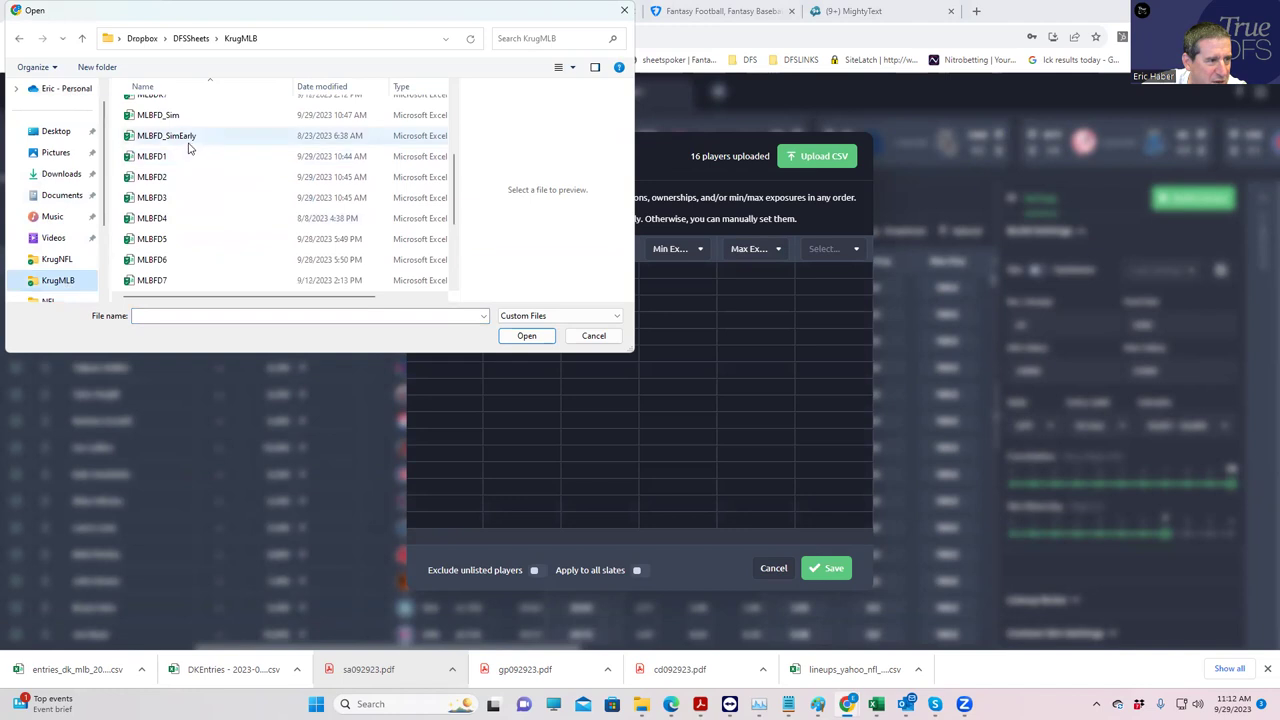
left_click(160, 115)
left_click(518, 342)
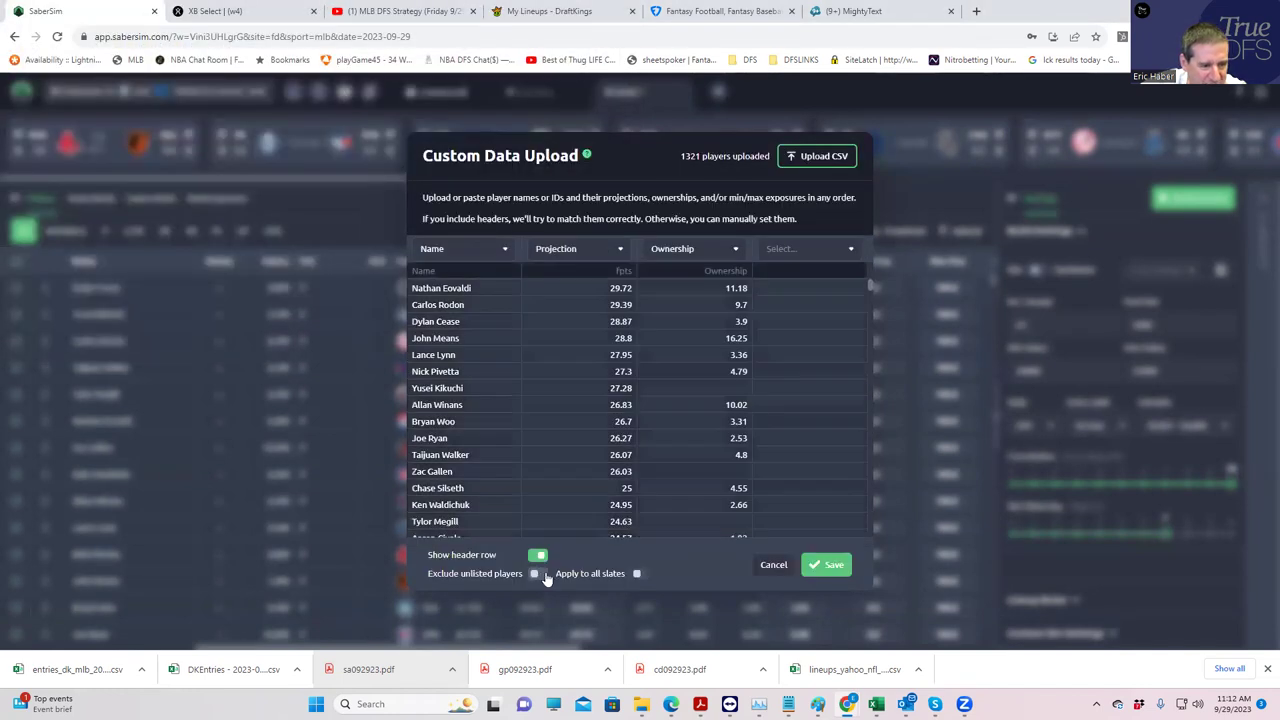
left_click(829, 565)
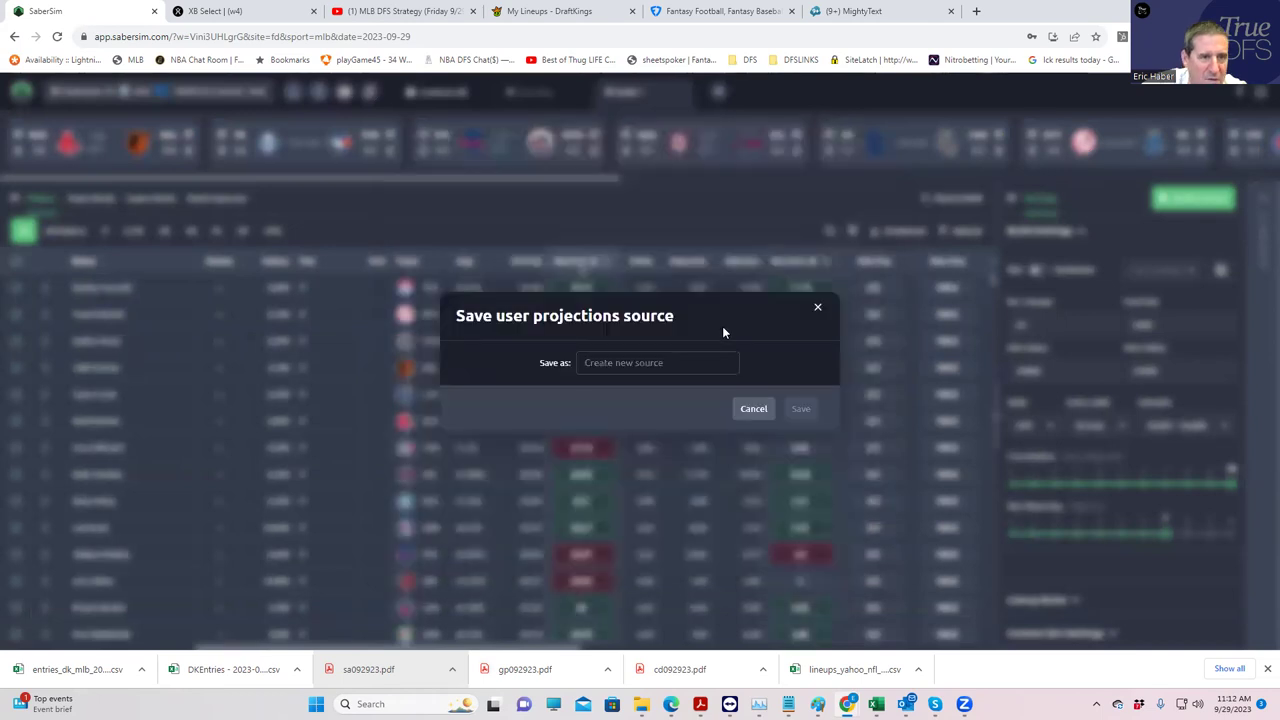
left_click(817, 307)
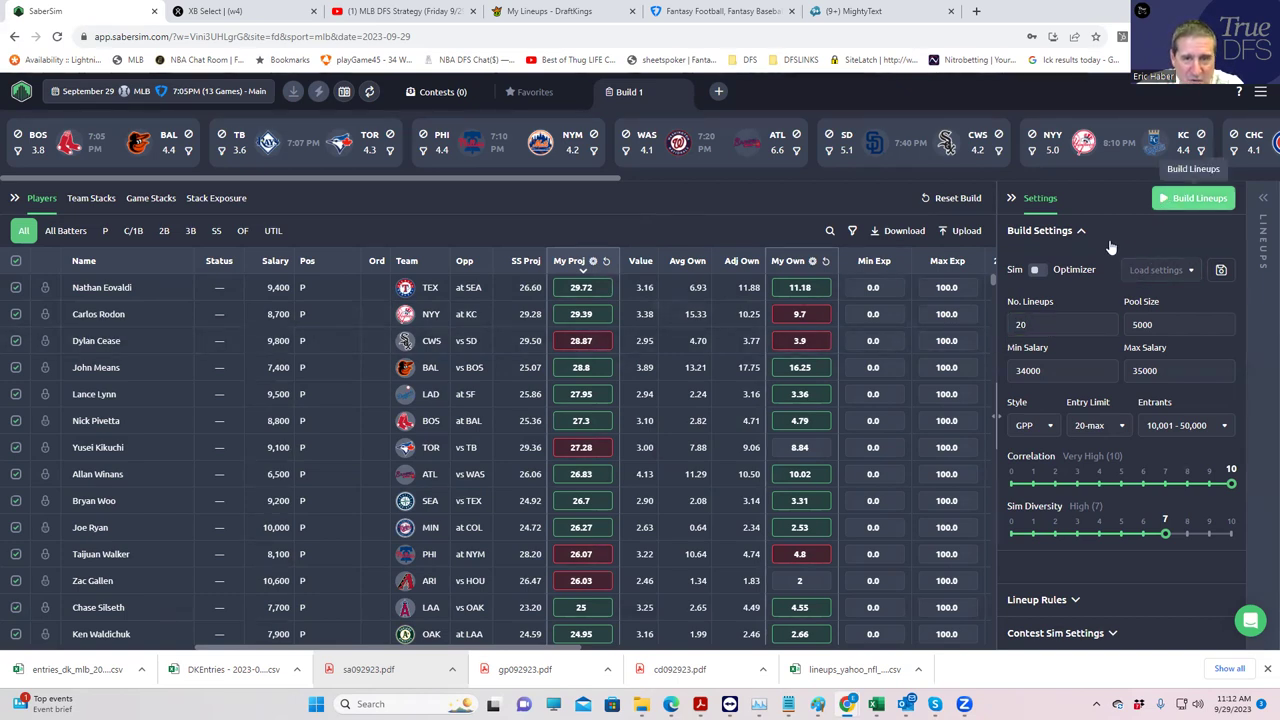
- Build 20 lineups from the custom pool, topped by a C. Rodon lineup projecting 127.6
left_click(1215, 198)
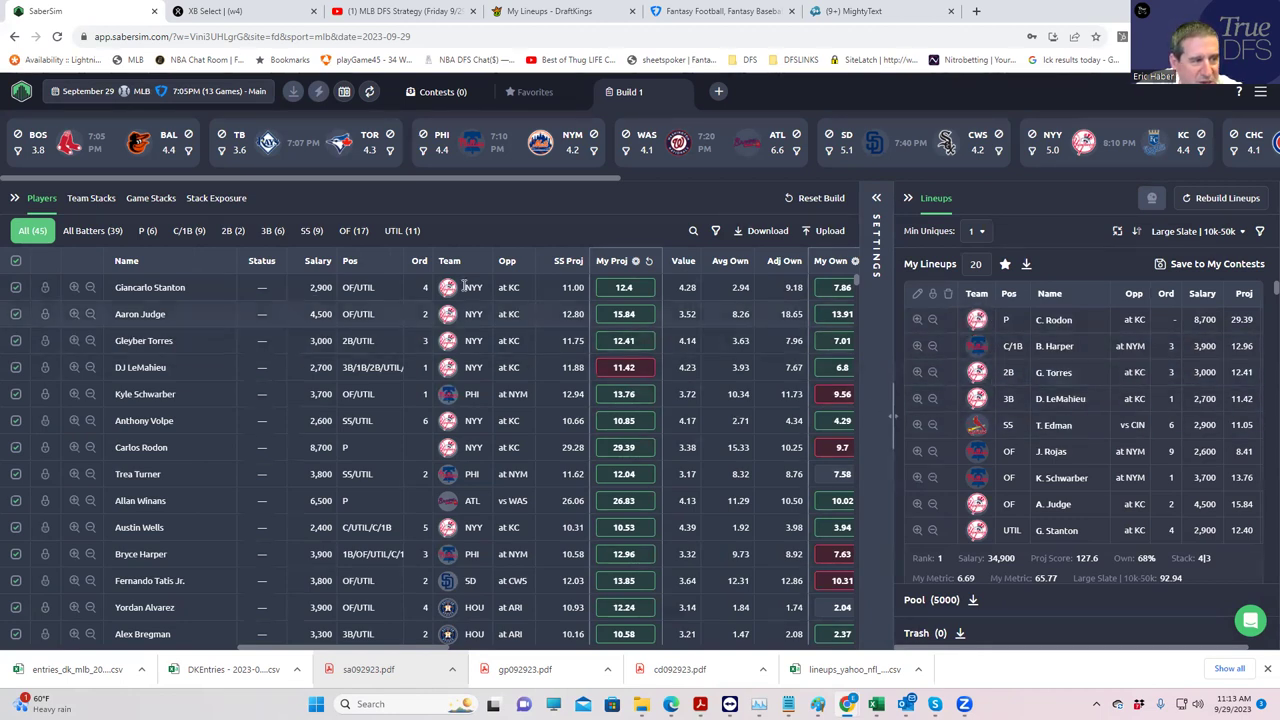
- Show team stack exposure, with NYY in all 20 lineups, and reopen the build settings
scroll(1010, 390, "down", 2)
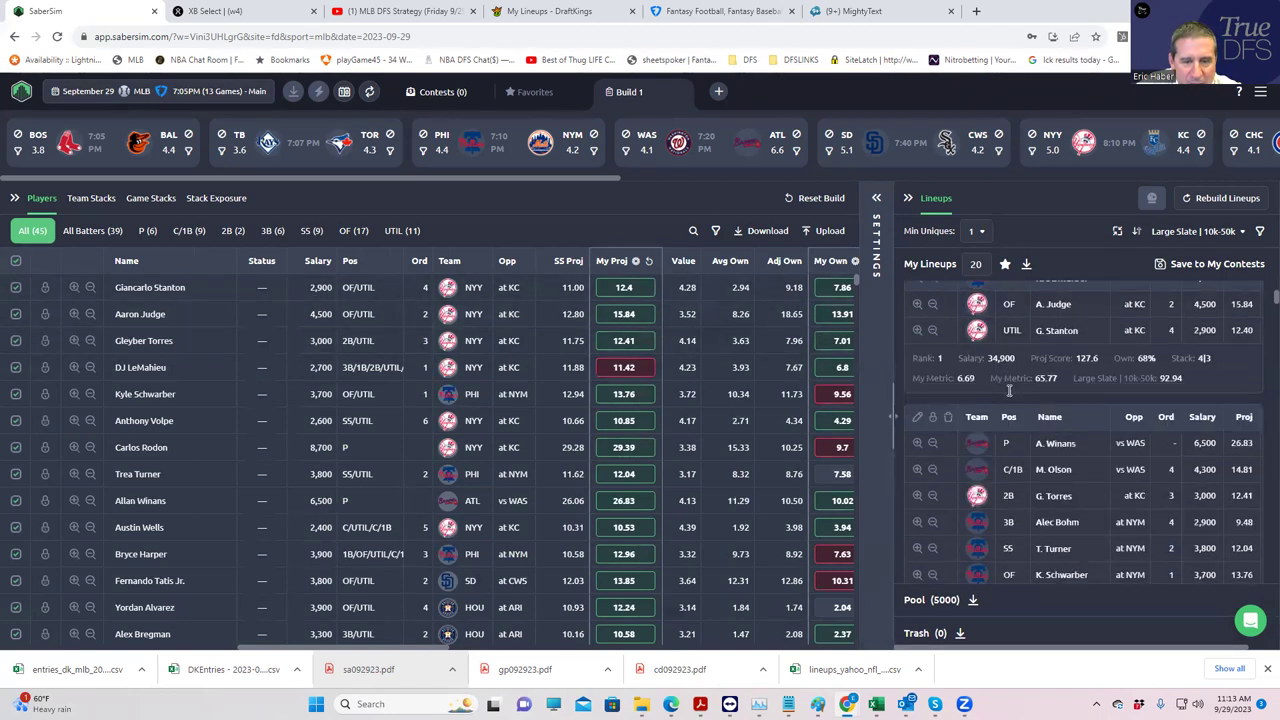
left_click(213, 199)
left_click(101, 199)
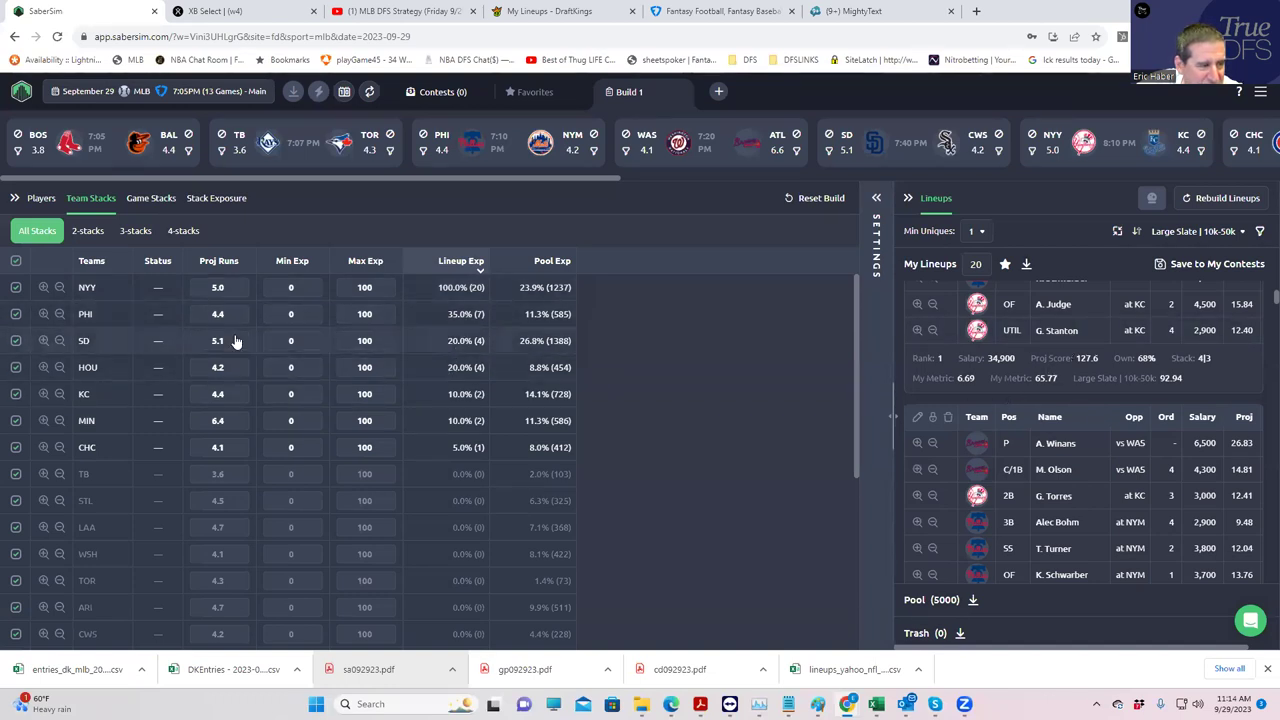
left_click(876, 198)
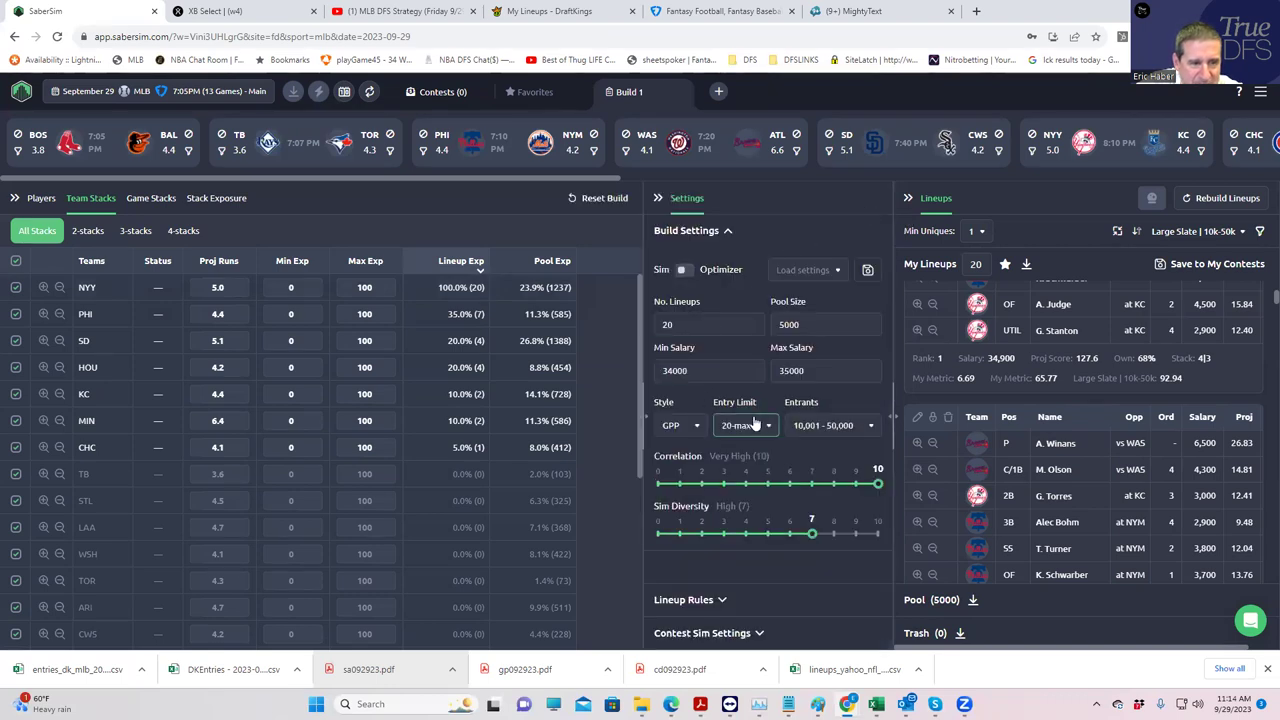
- Start adding a new contest sim after checking the FanDuel Monster contest details
left_click(756, 634)
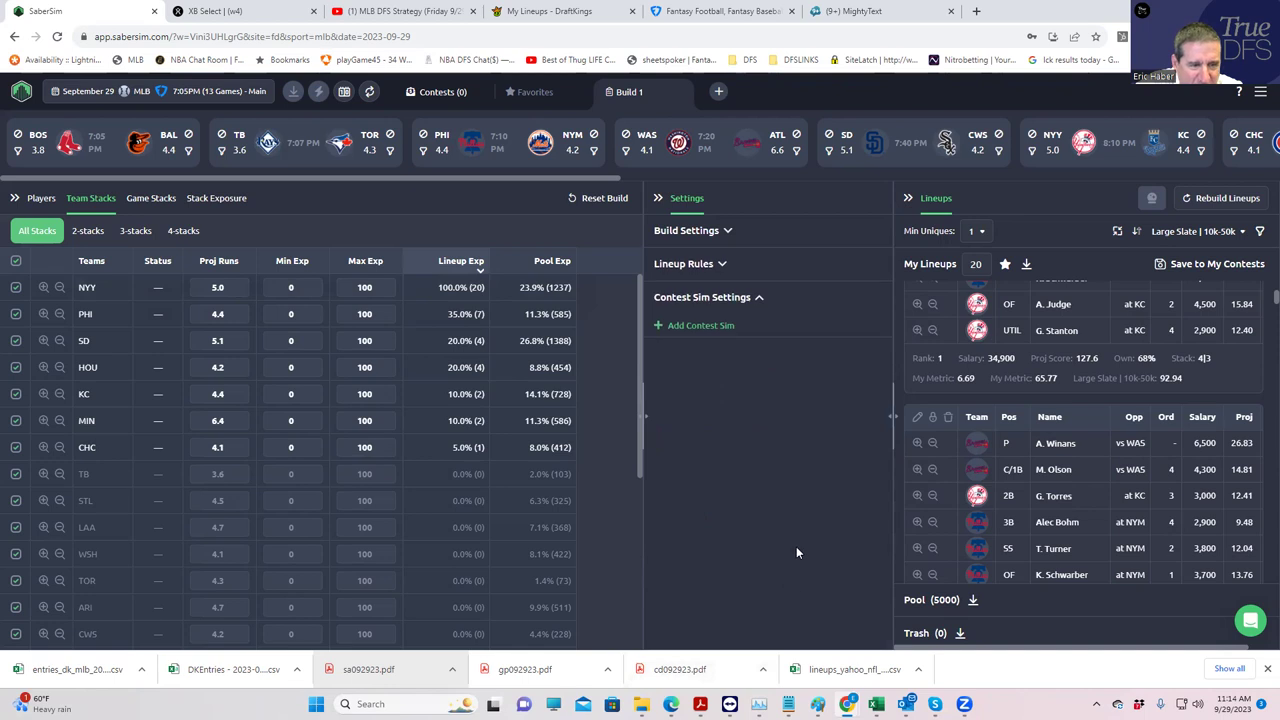
left_click(660, 327)
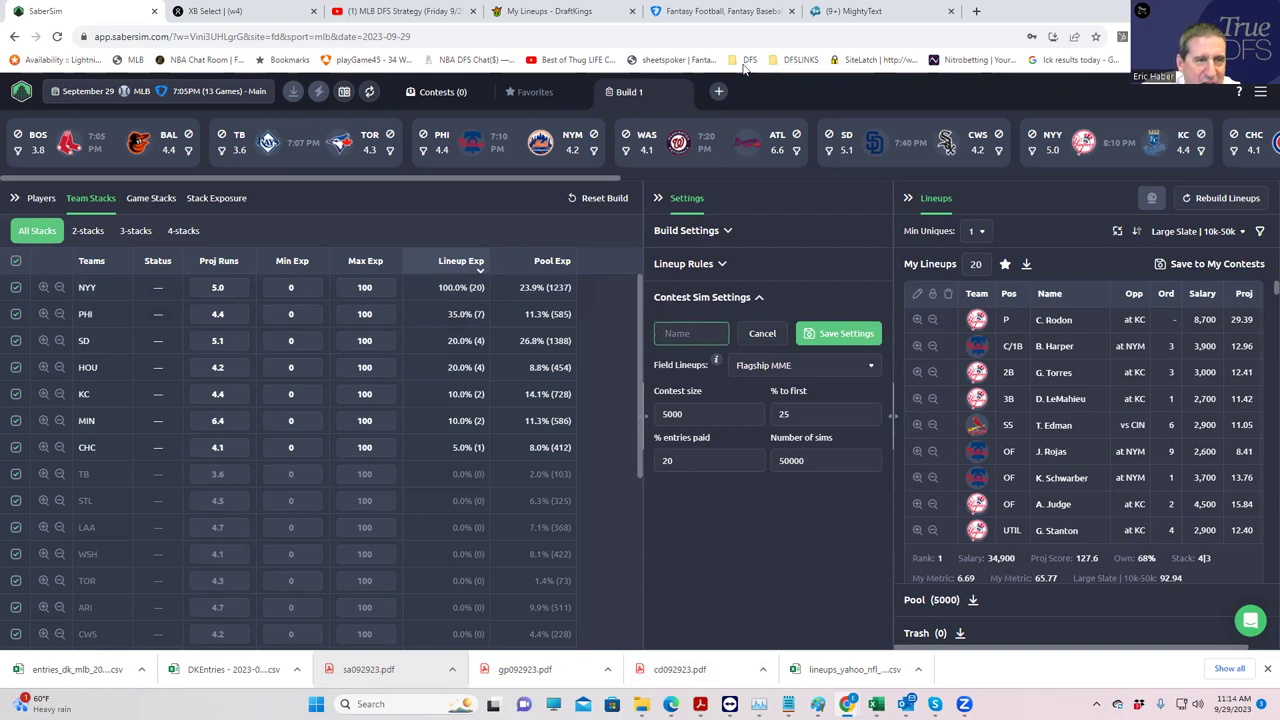
left_click(724, 13)
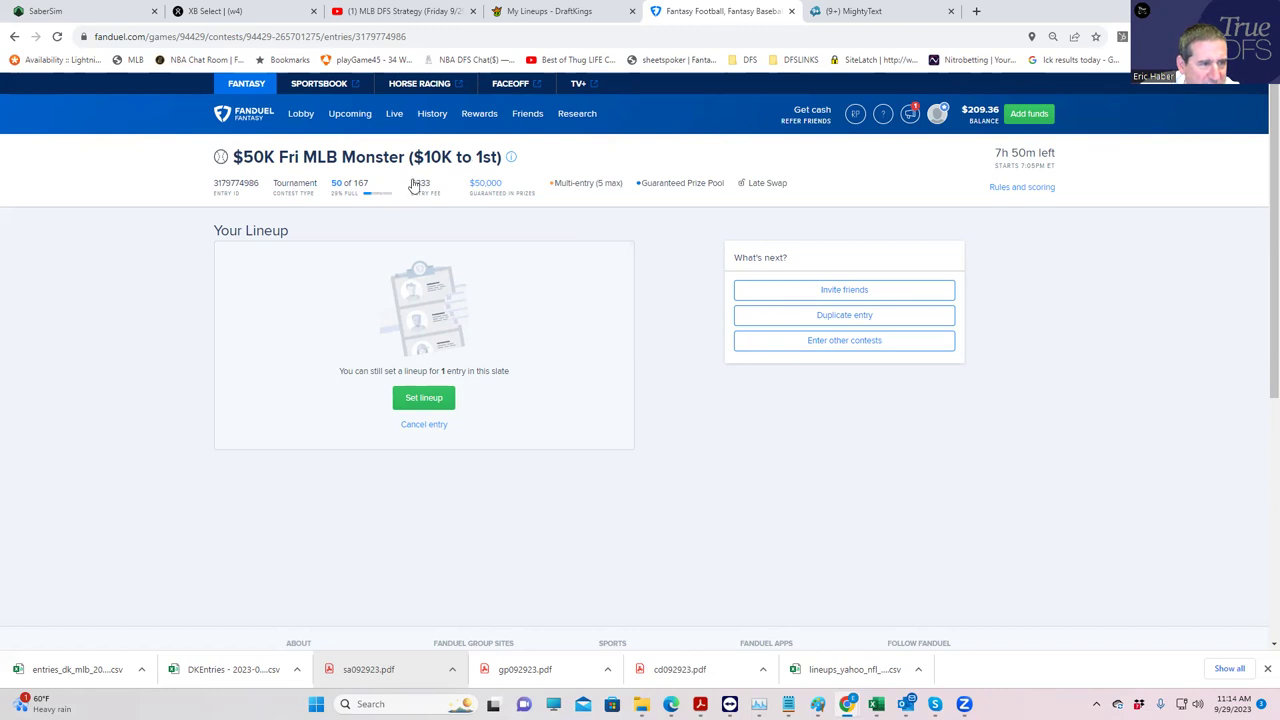
left_click_drag(850, 12, 720, 14)
left_click(102, 14)
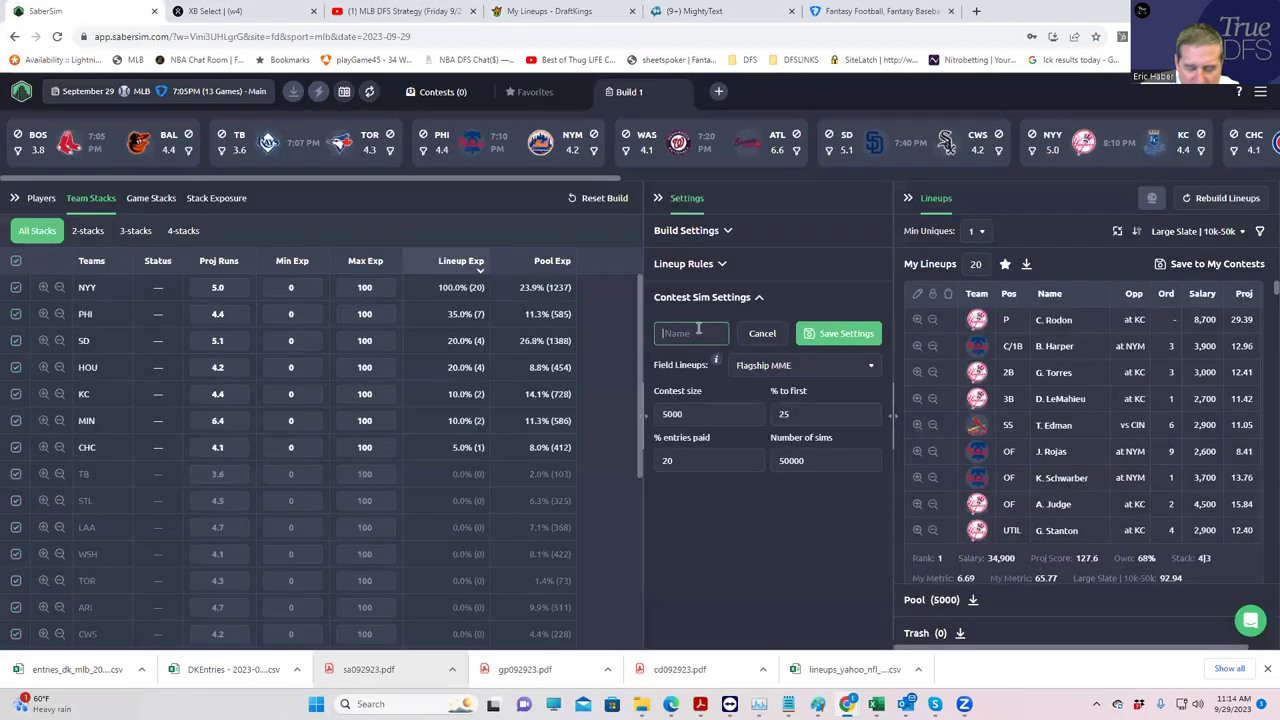
- Name the contest sim 'Monster' and choose High Stakes MME field lineups
type("MOnster")
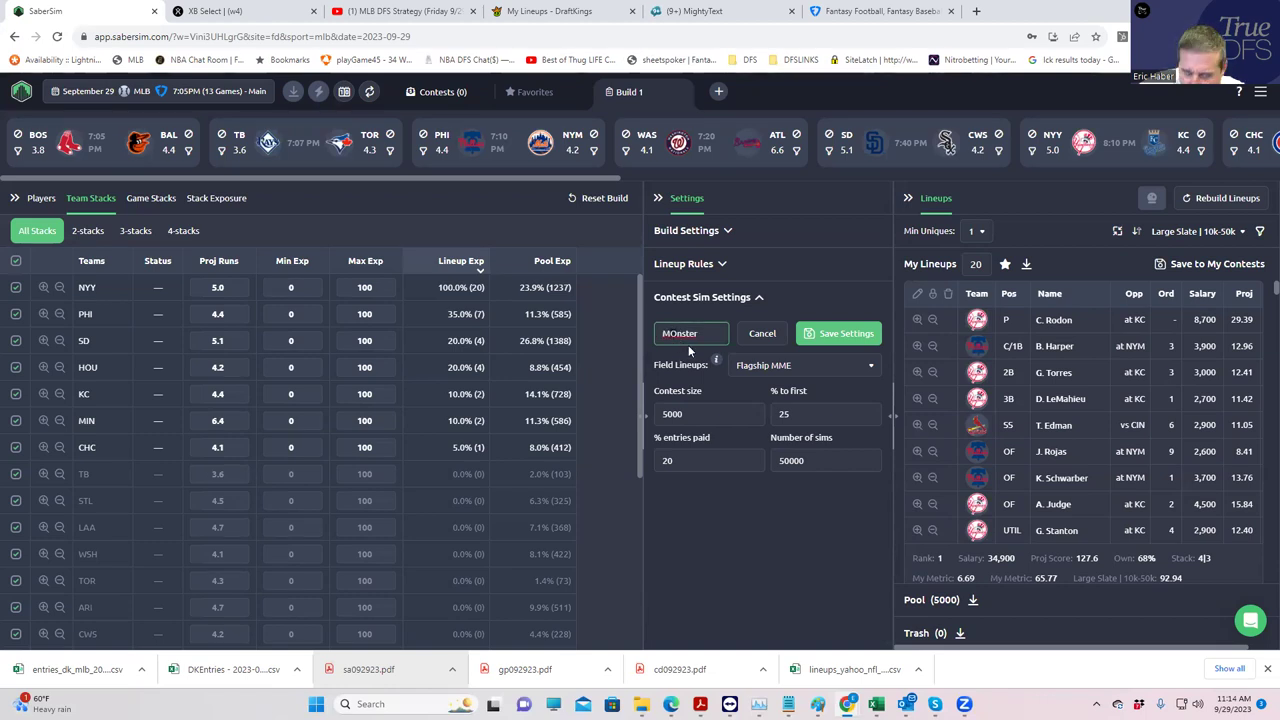
key("BackSpace")
type("o")
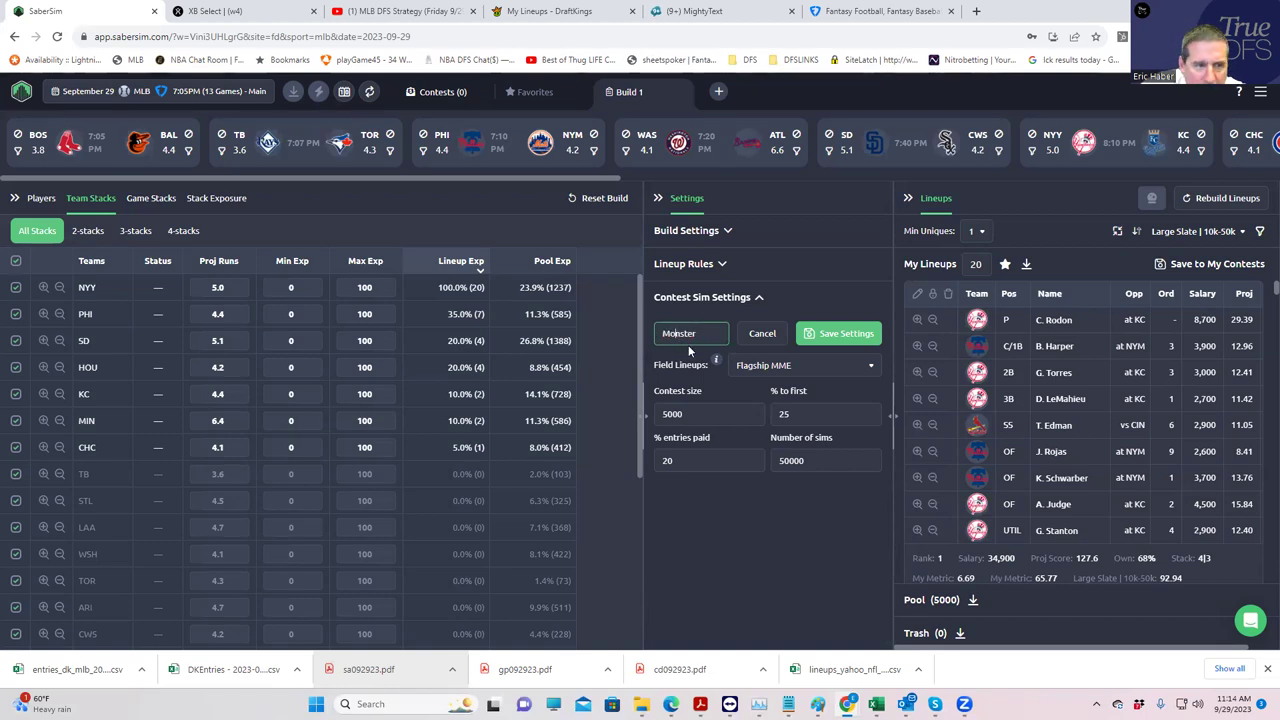
left_click(800, 372)
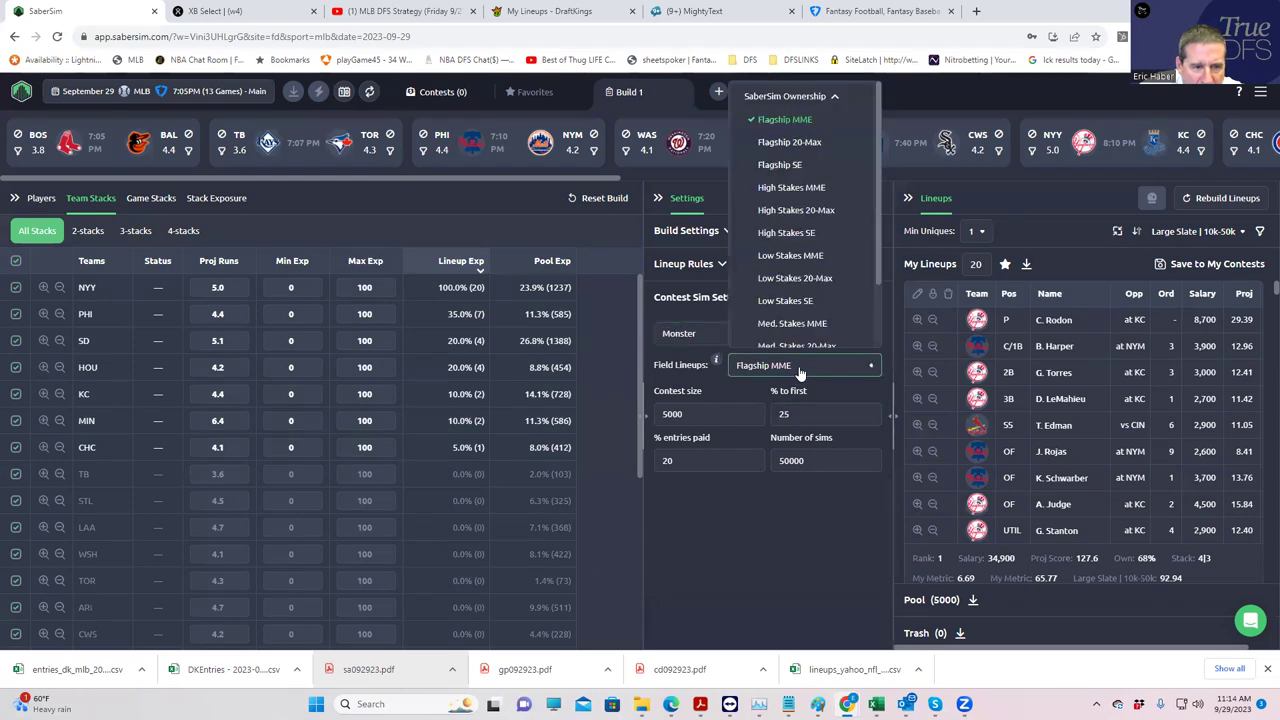
left_click(806, 188)
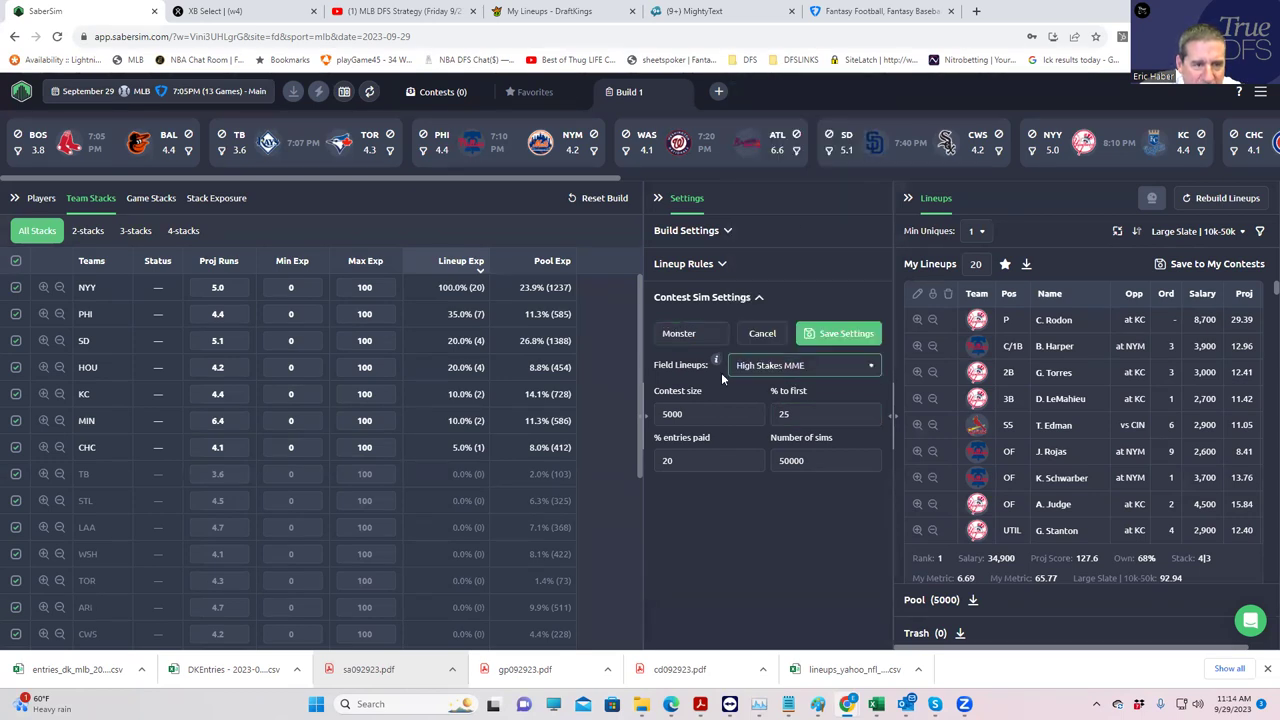
- Set contest size to 167 and 20% to first, confirming against the FanDuel contest
left_click(659, 414)
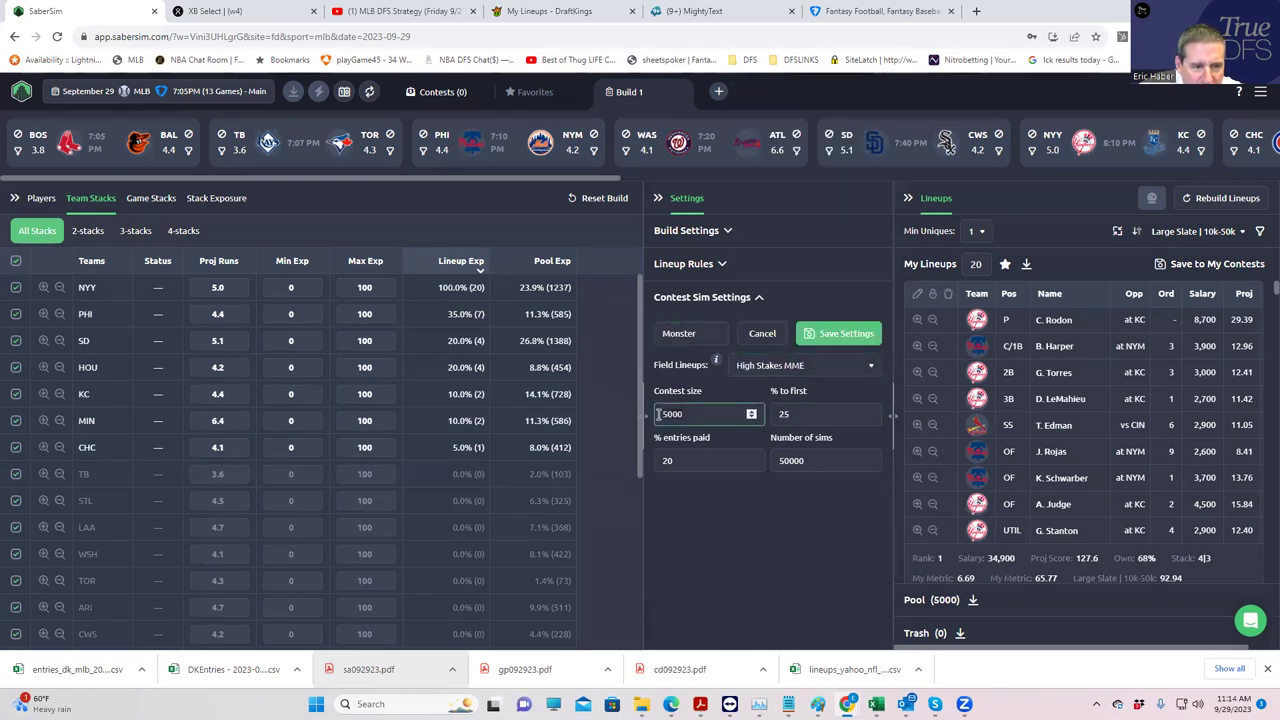
left_click(855, 14)
key("ctrl+1")
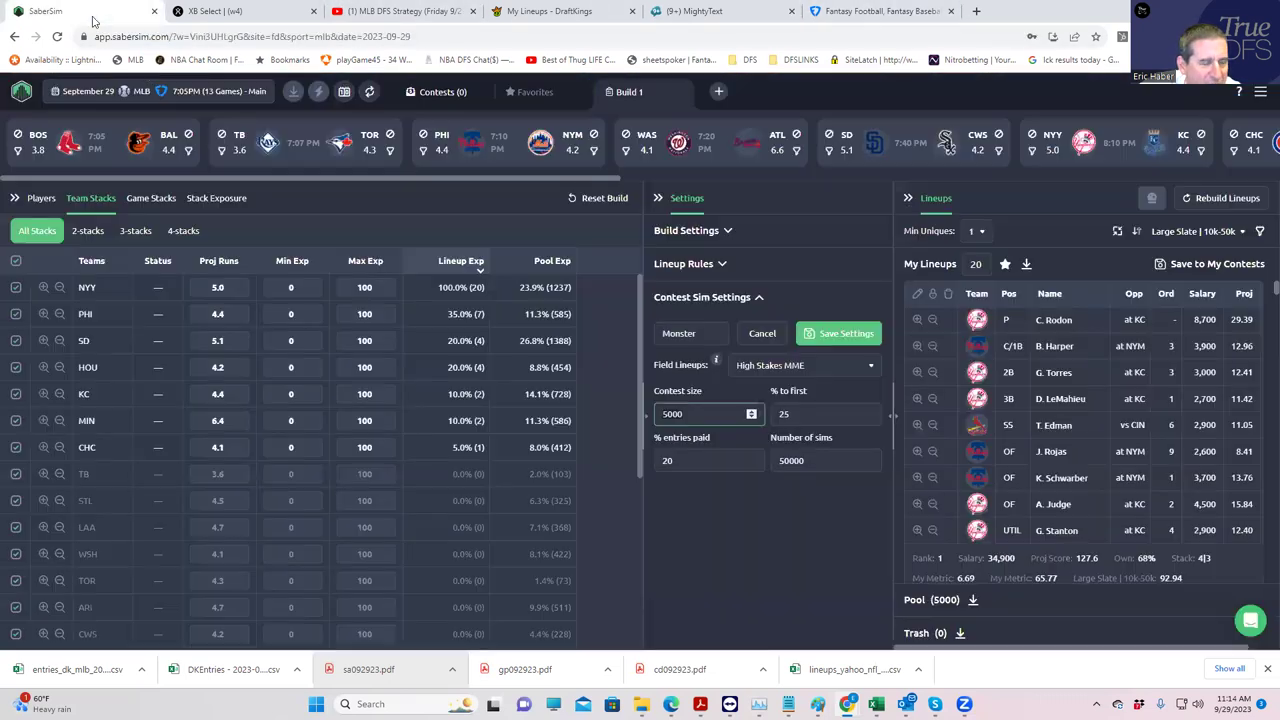
double_click(704, 413)
type("167")
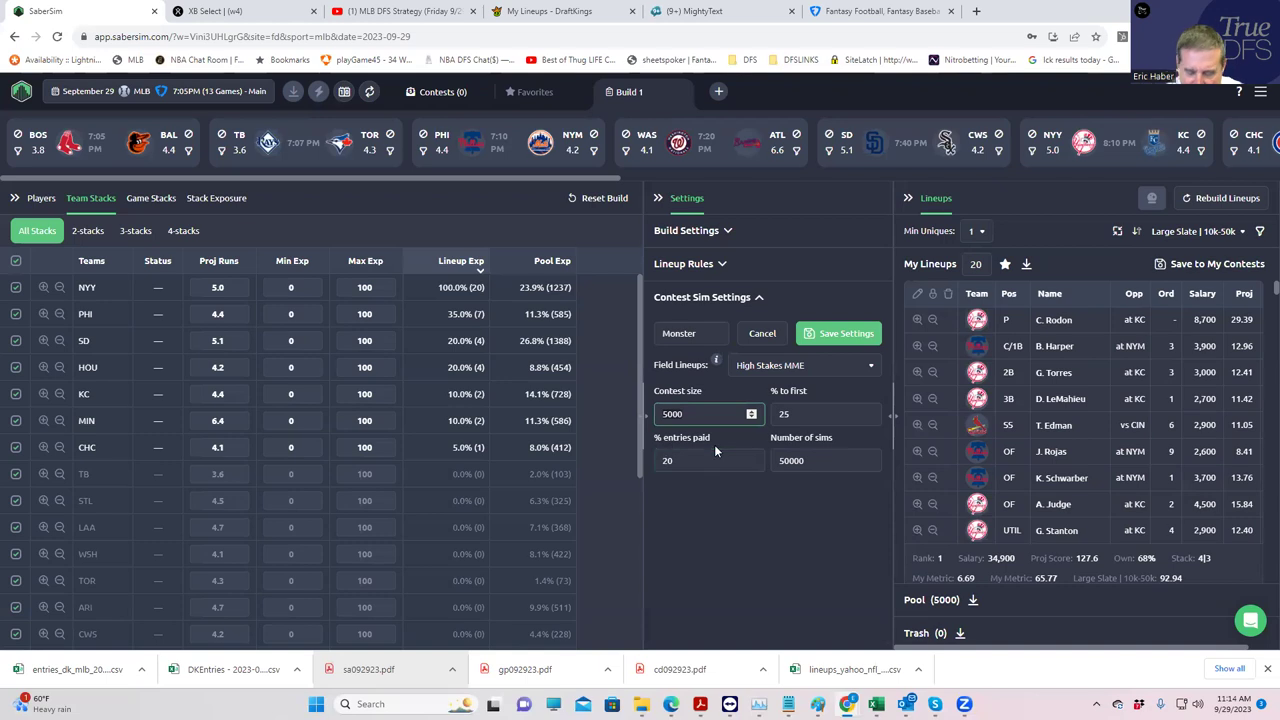
left_click(775, 413)
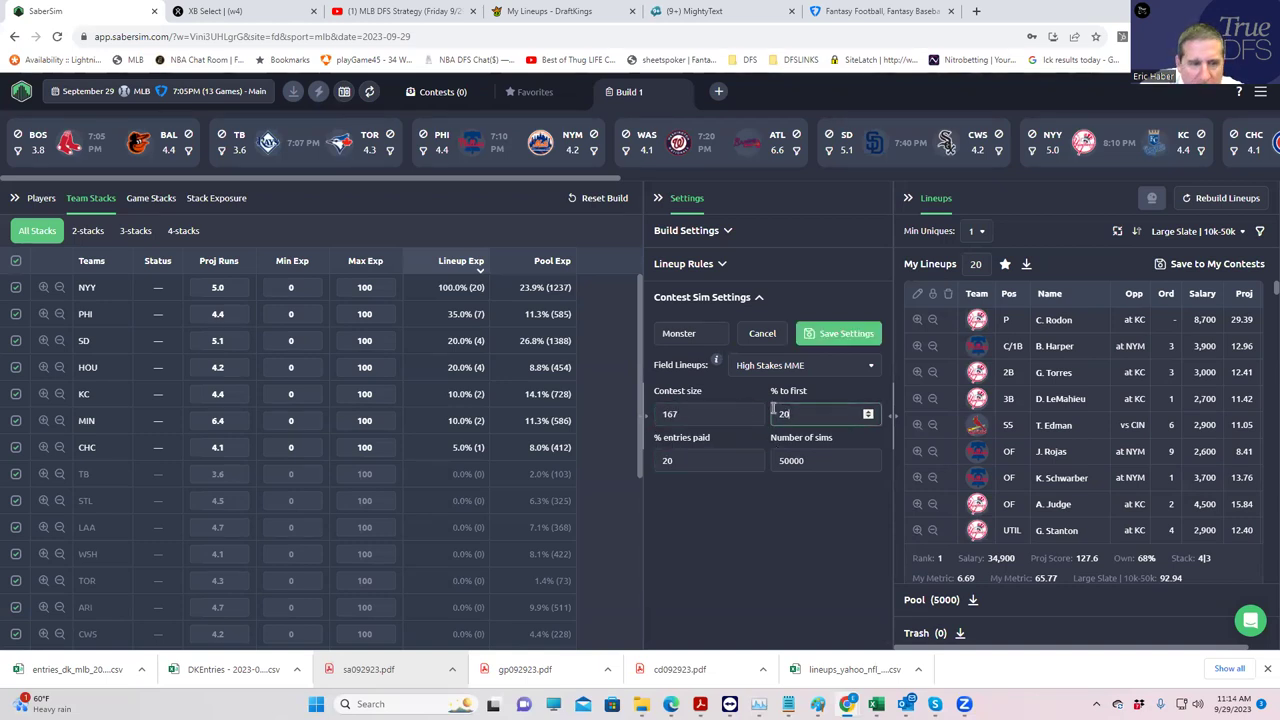
left_click(717, 497)
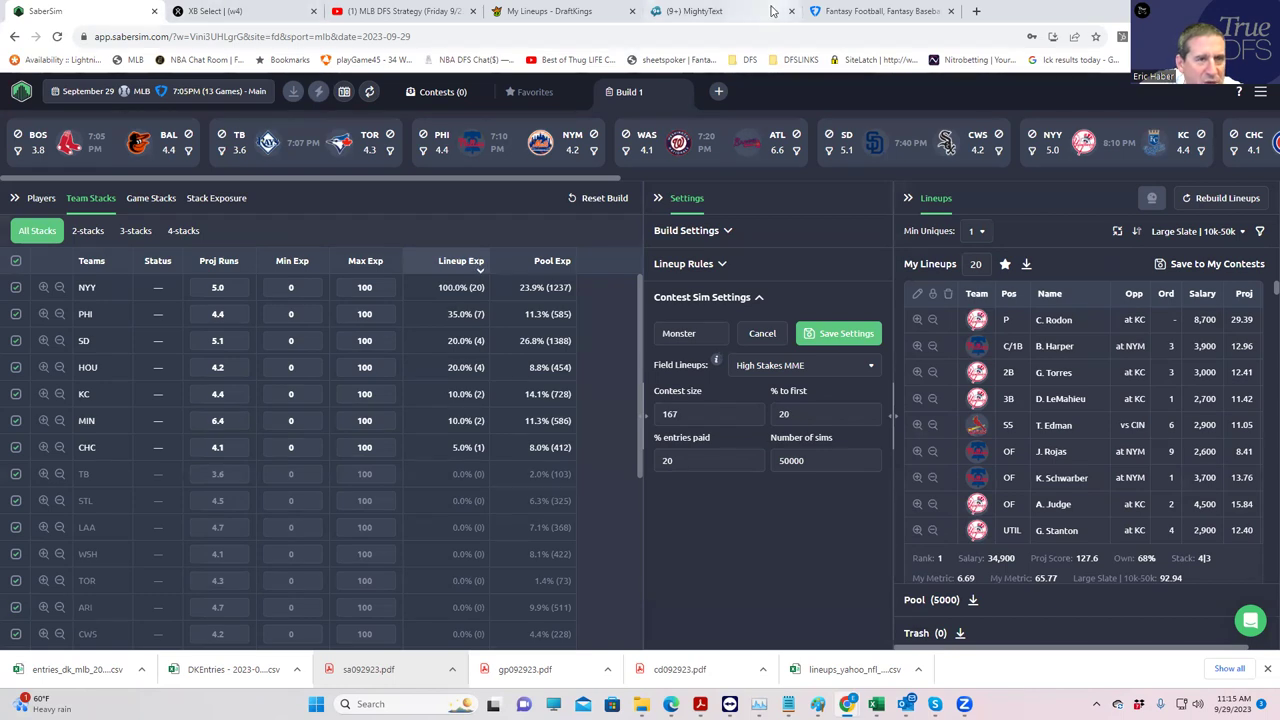
left_click(840, 16)
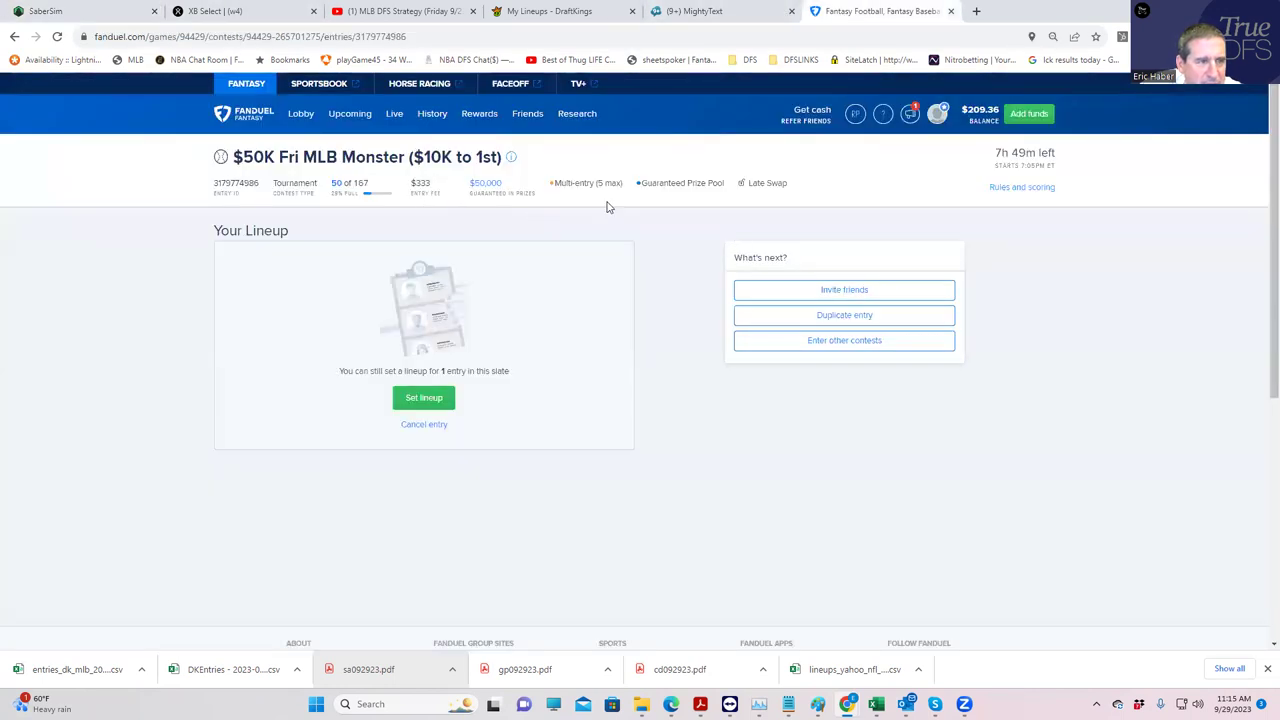
left_click(55, 14)
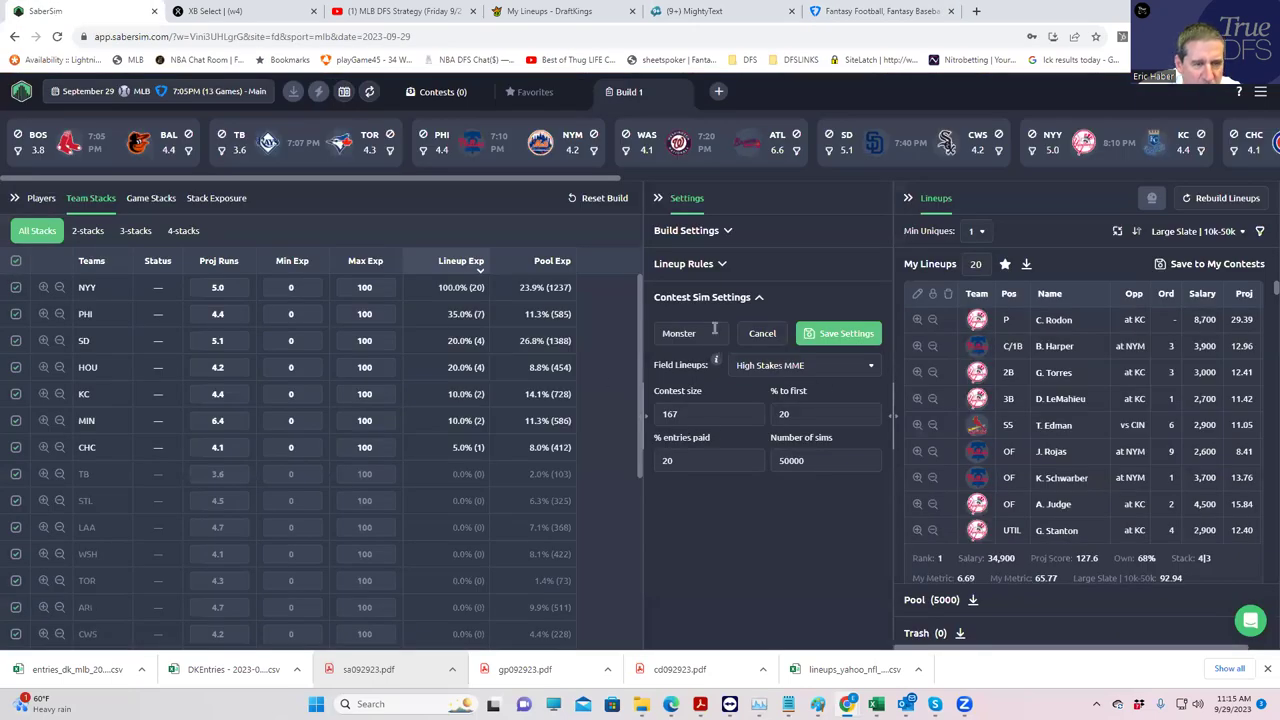
- Save the Monster sim settings and run the contest sim on the 20 lineups
left_click(805, 341)
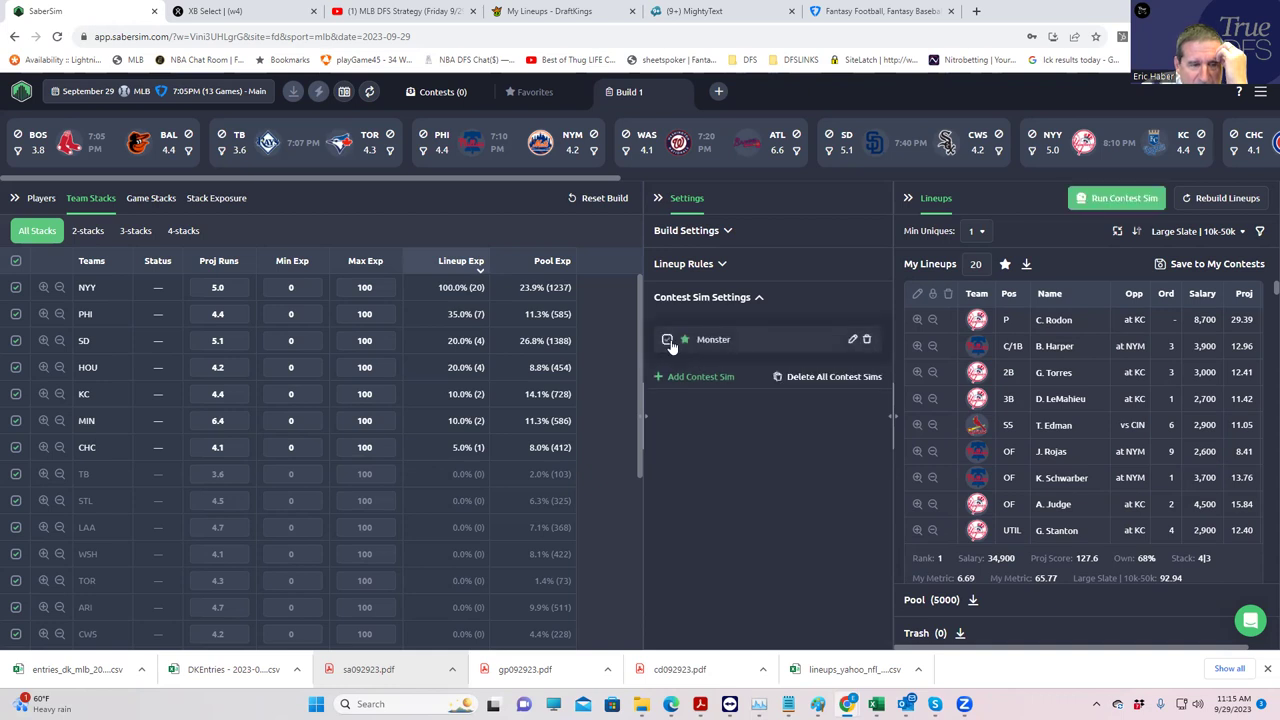
left_click(1110, 200)
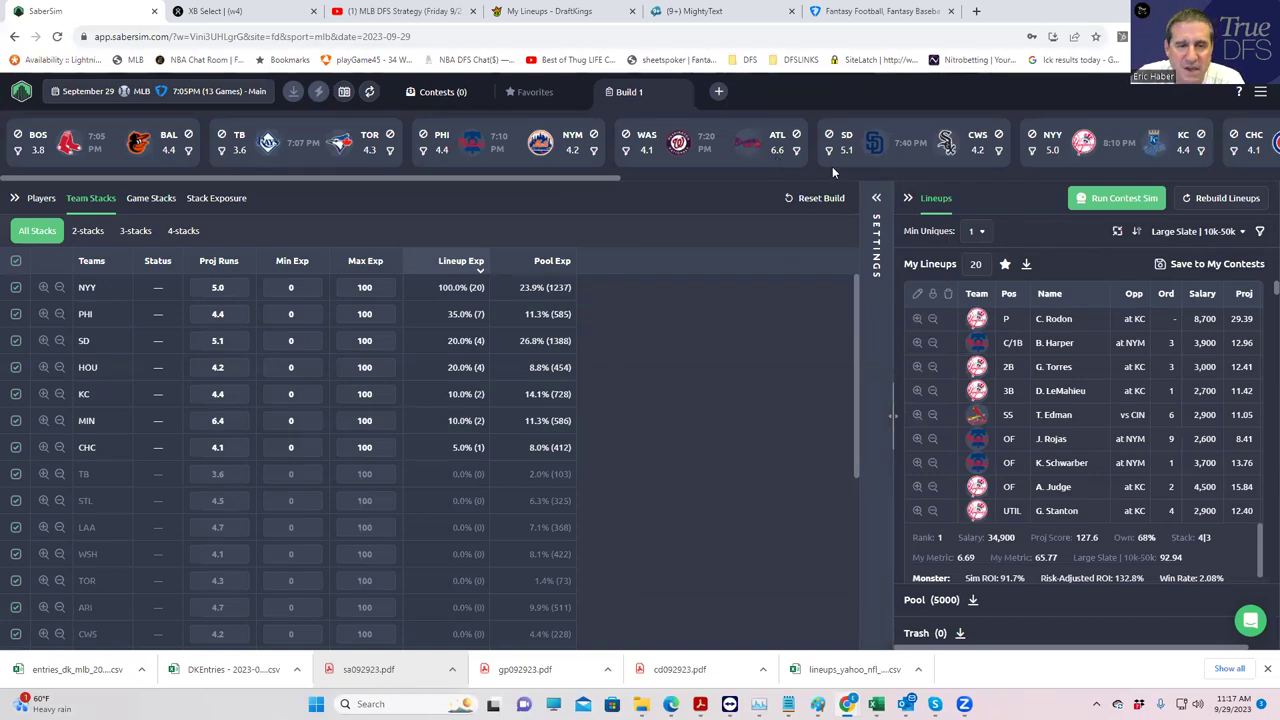
- Sort lineups by Monster ROI, start saving them to contests, and switch to FanDuel
left_click(873, 199)
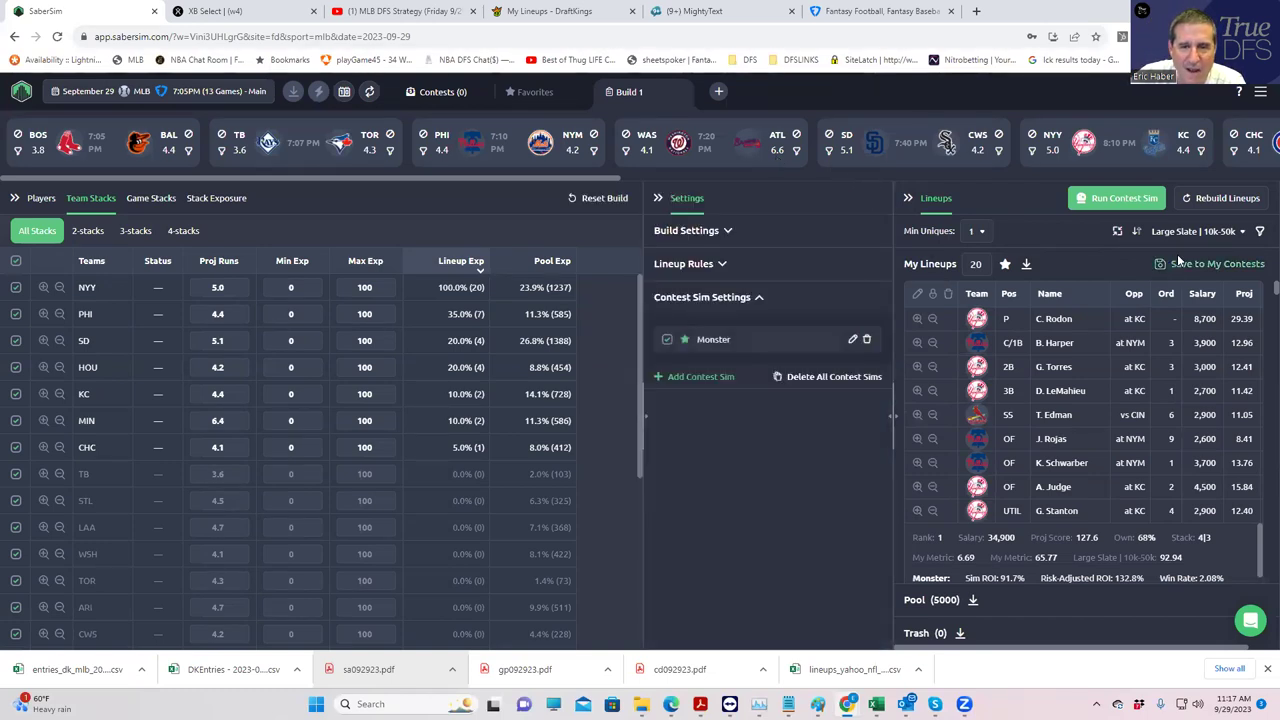
left_click(1212, 232)
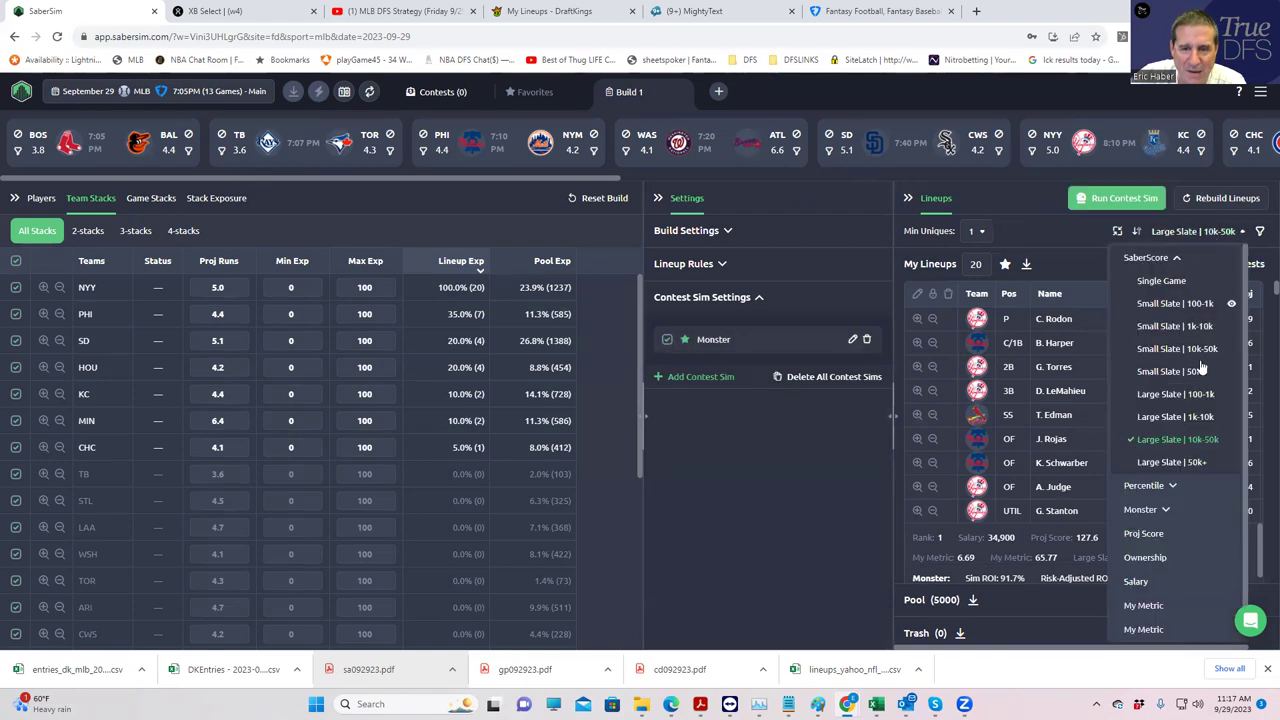
left_click(1164, 511)
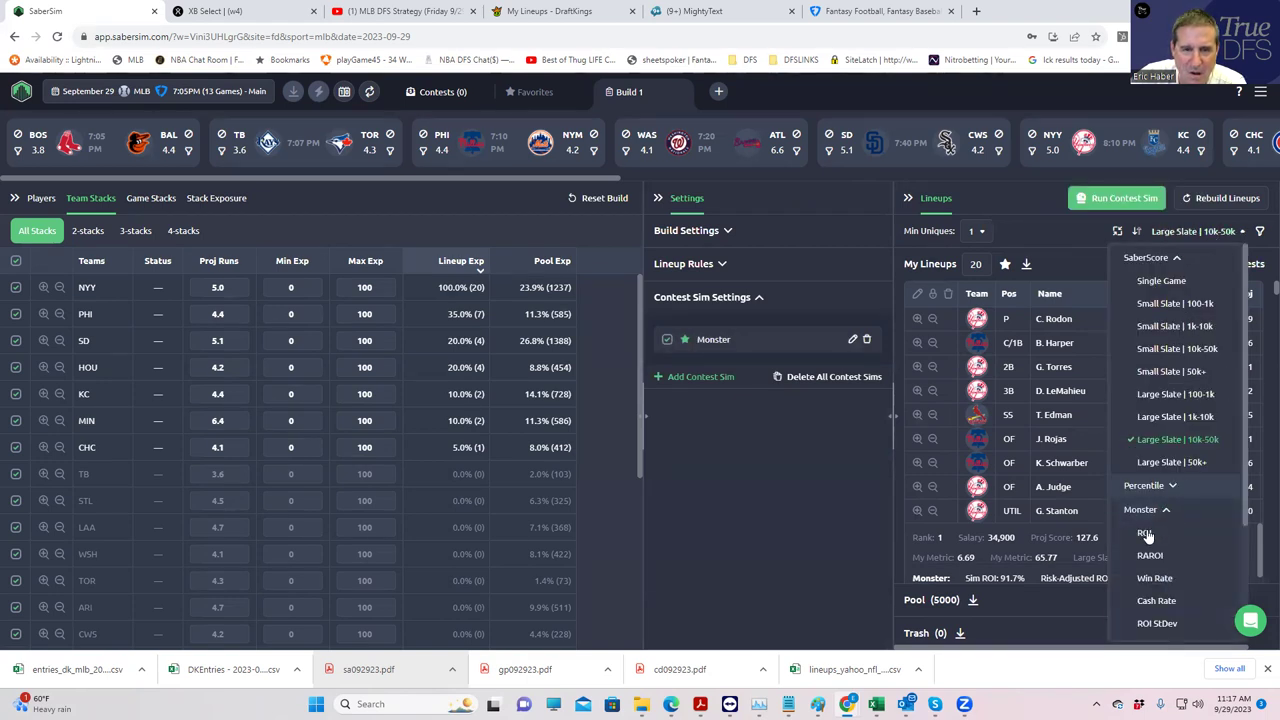
left_click(1146, 534)
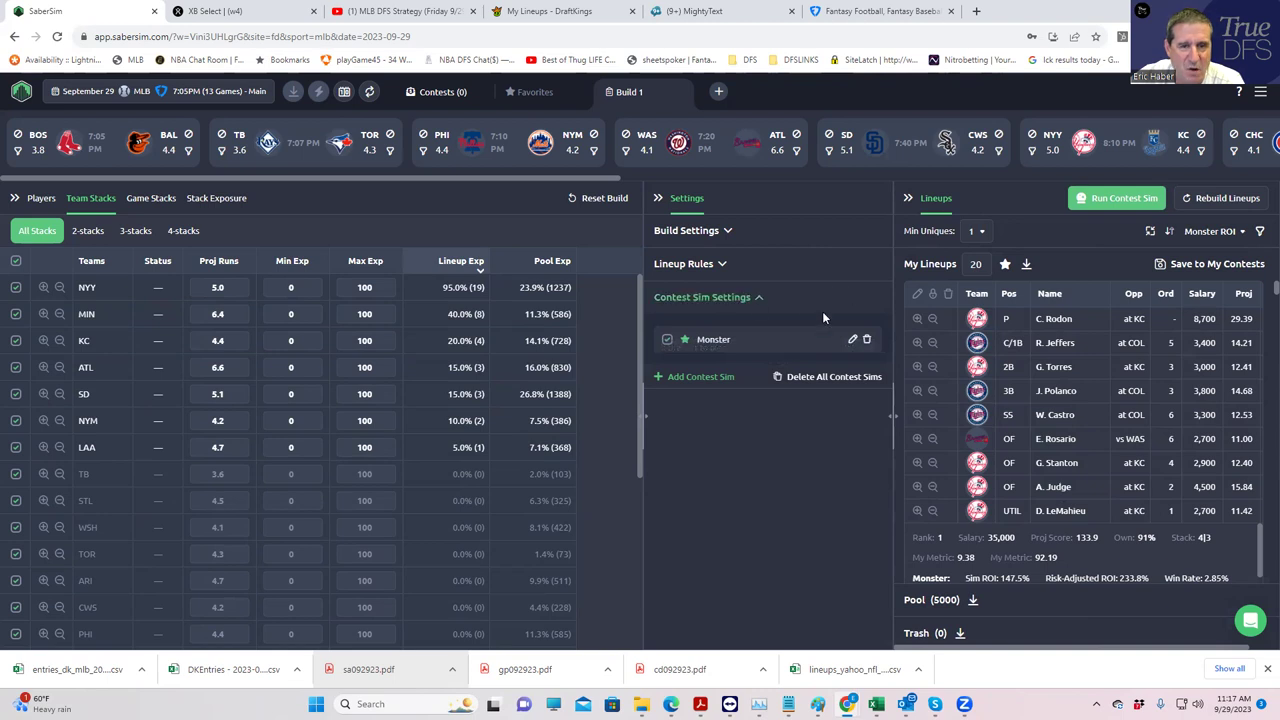
left_click(1162, 273)
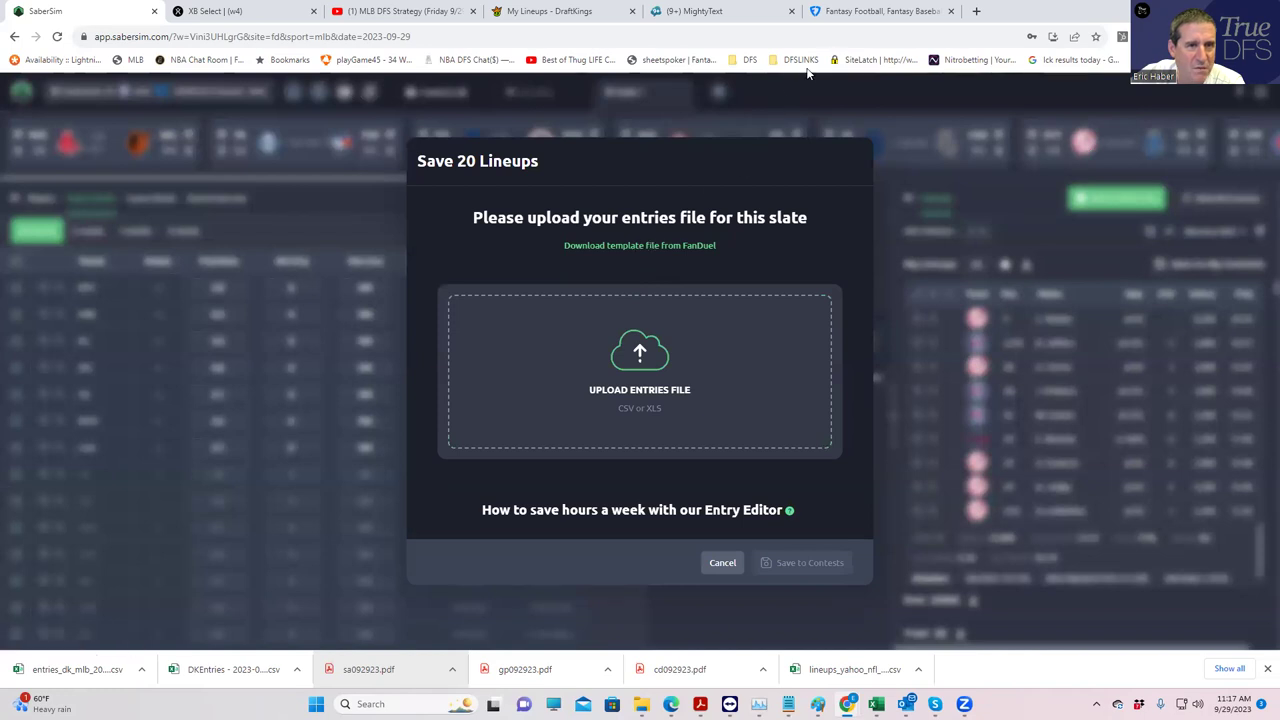
left_click(857, 11)
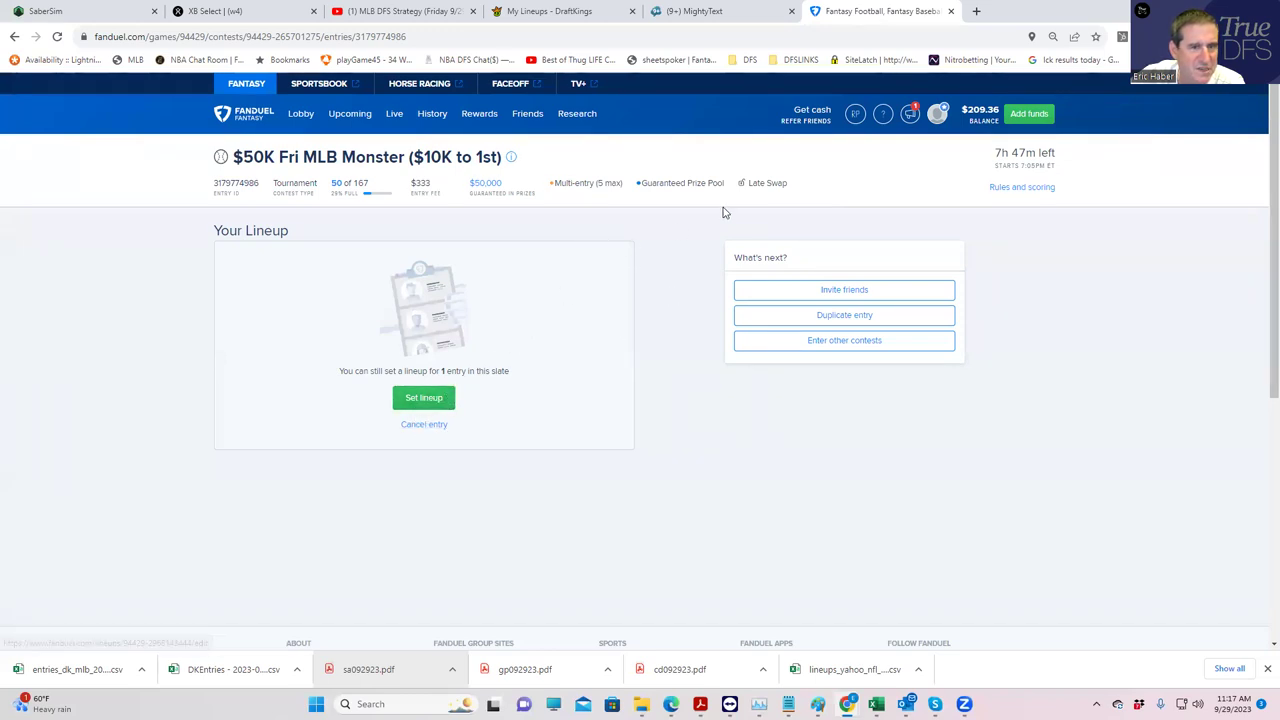
- Open FanDuel's Edit entries using CSV dialog from Upcoming and download the .csv template
left_click(345, 114)
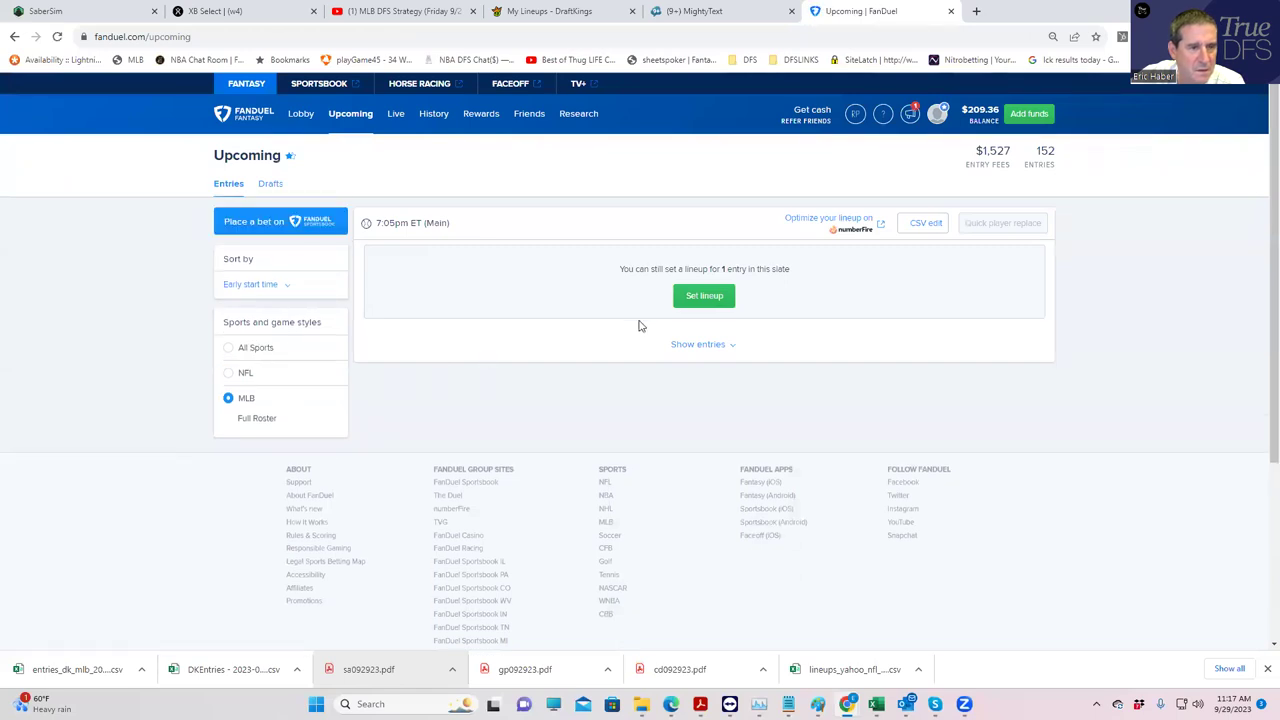
left_click(922, 226)
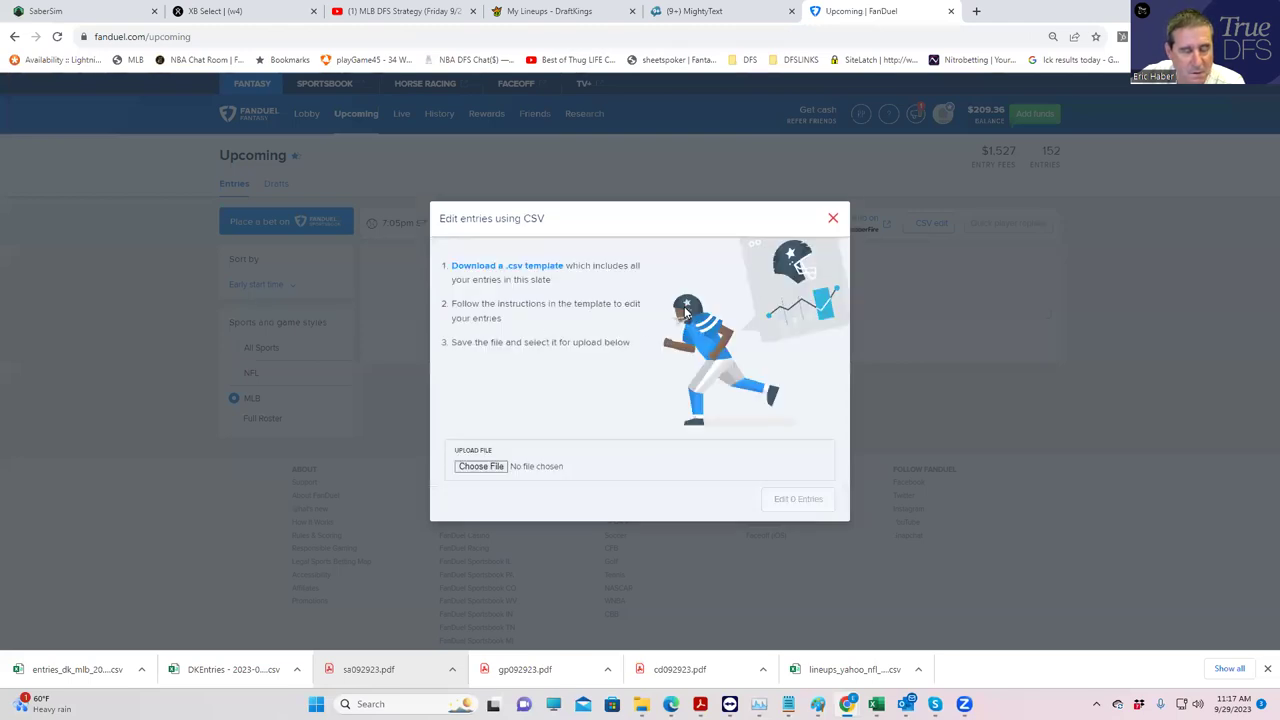
left_click(528, 264)
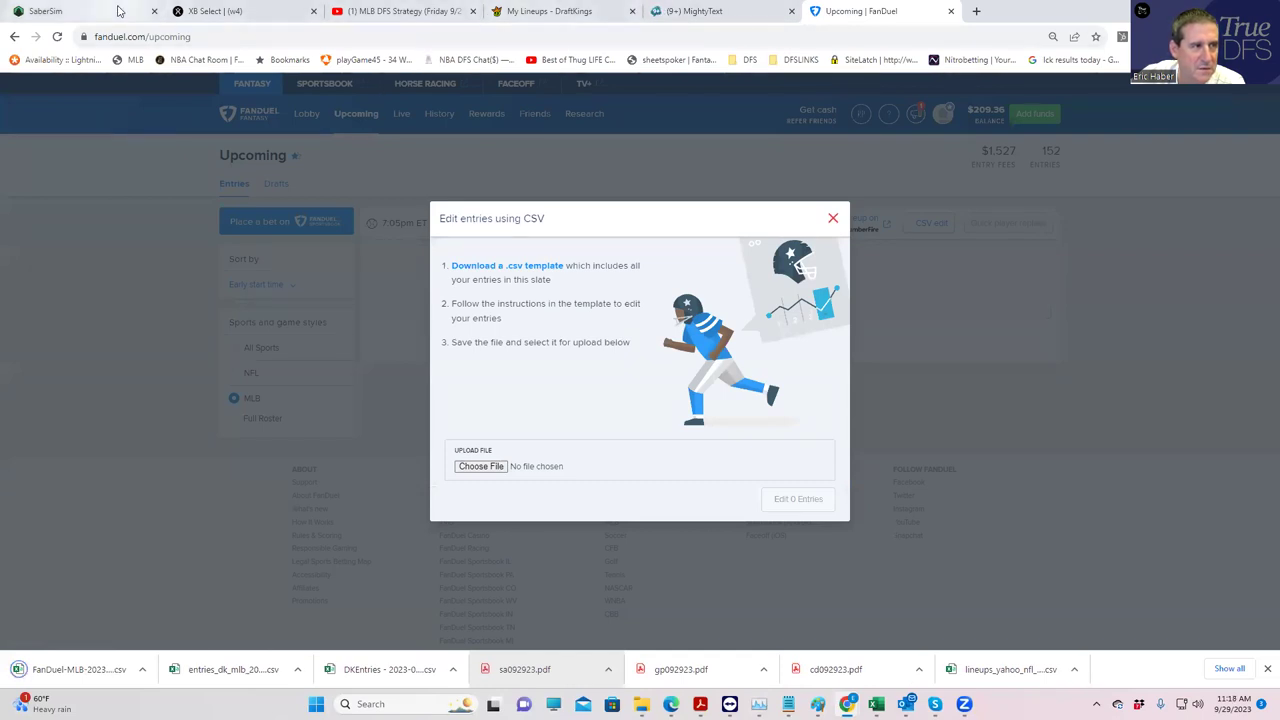
- Load the FanDuel template into SaberSim's contest upload and export the entries_fd_mlb CSV
left_click(120, 13)
left_click_drag(79, 669, 652, 383)
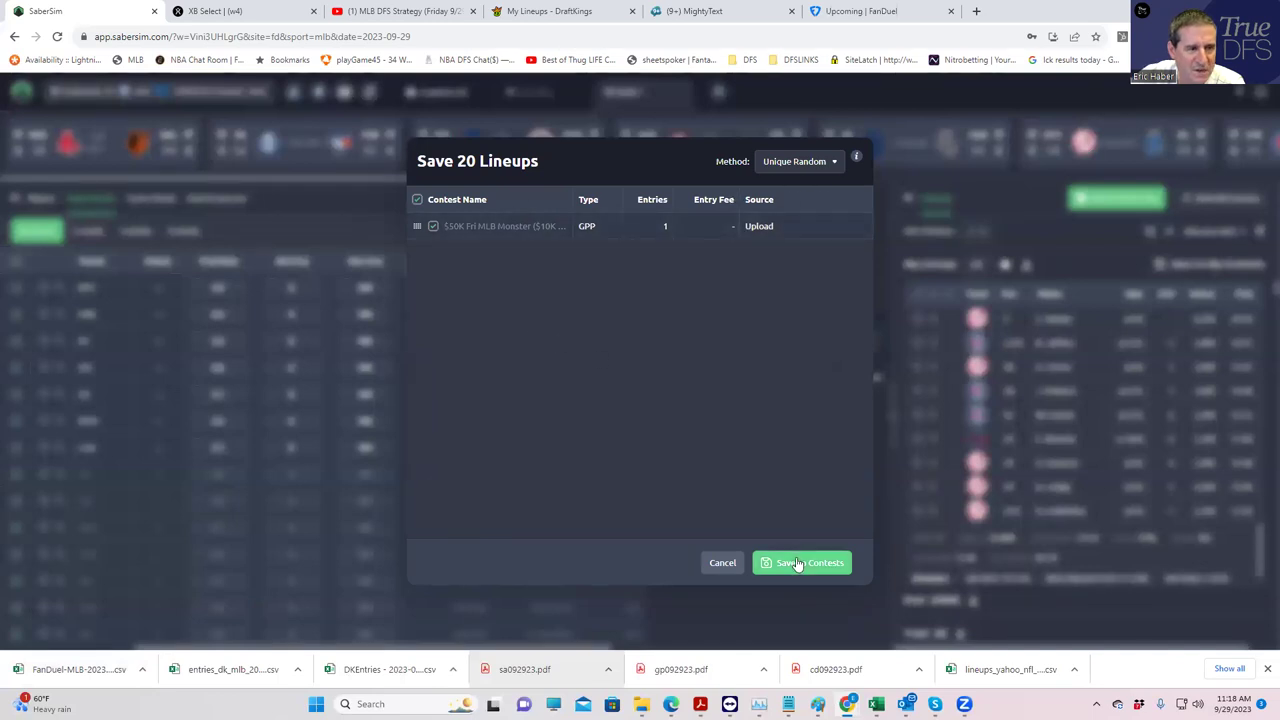
left_click(405, 305)
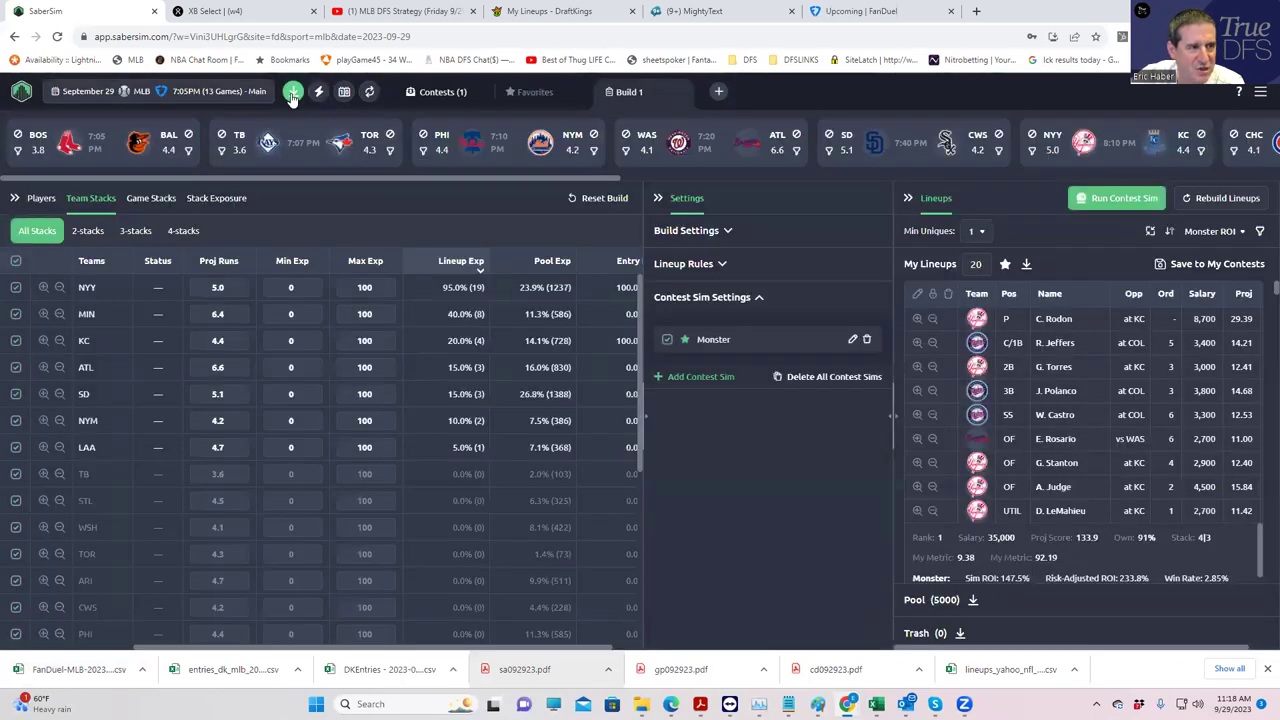
left_click(292, 91)
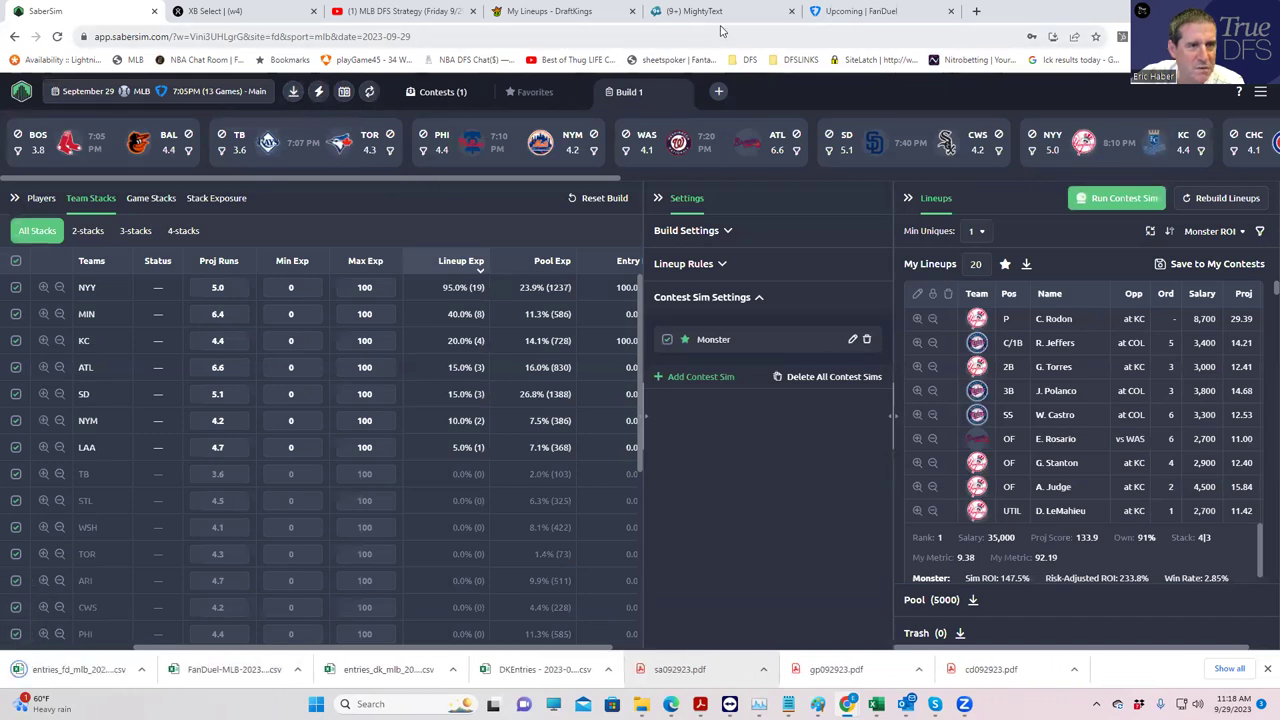
- Upload entries_fd_mlb_2023-09-29_main.csv to edit the 1 Main entry, then refresh Upcoming
left_click(840, 13)
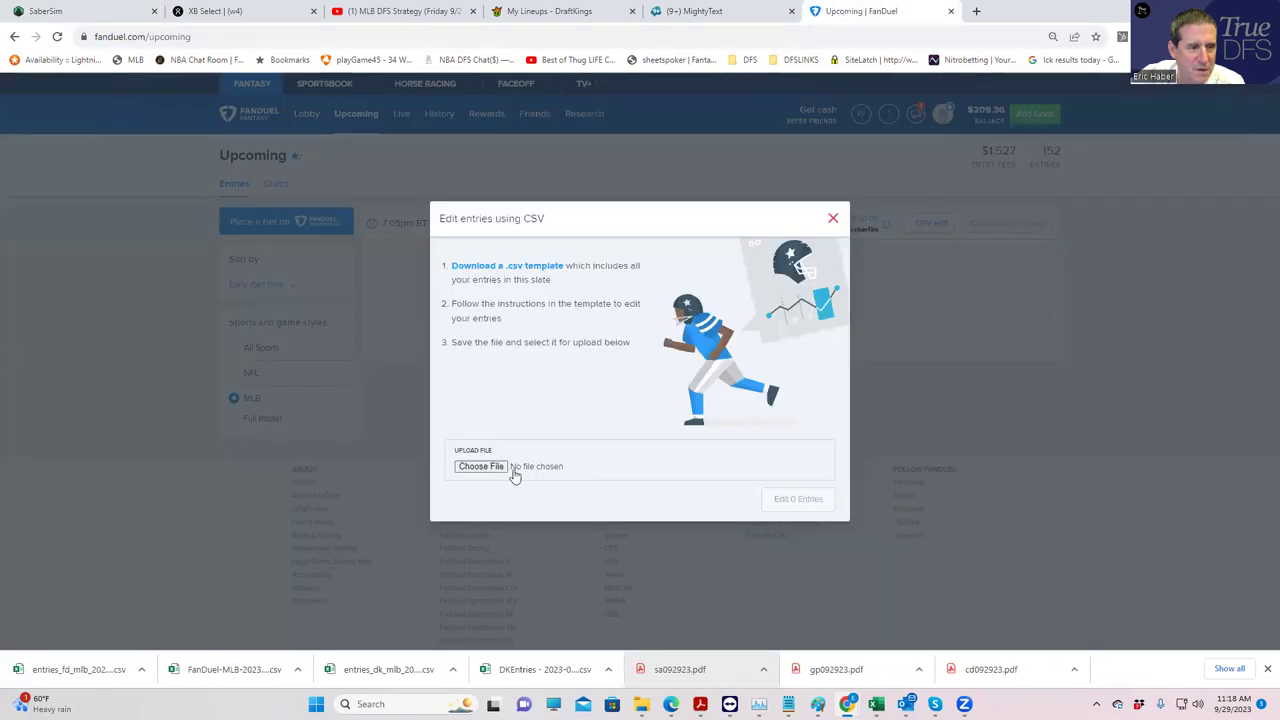
left_click(483, 466)
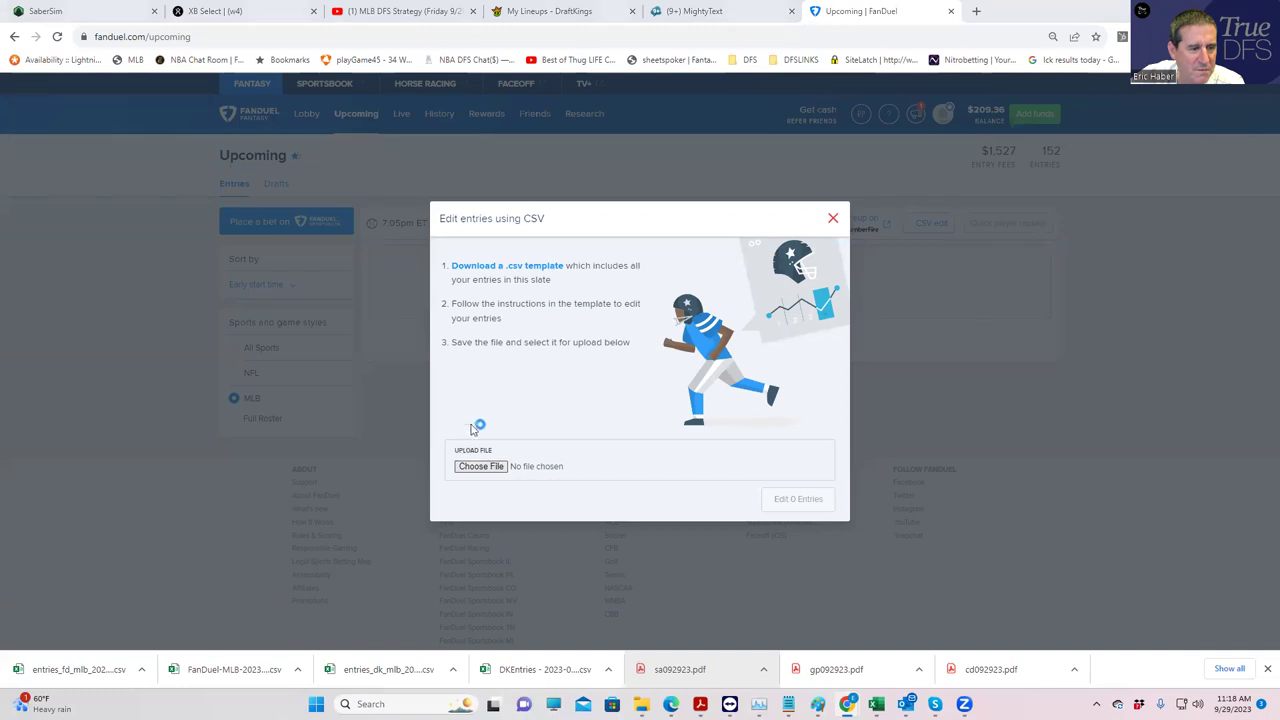
left_click(62, 88)
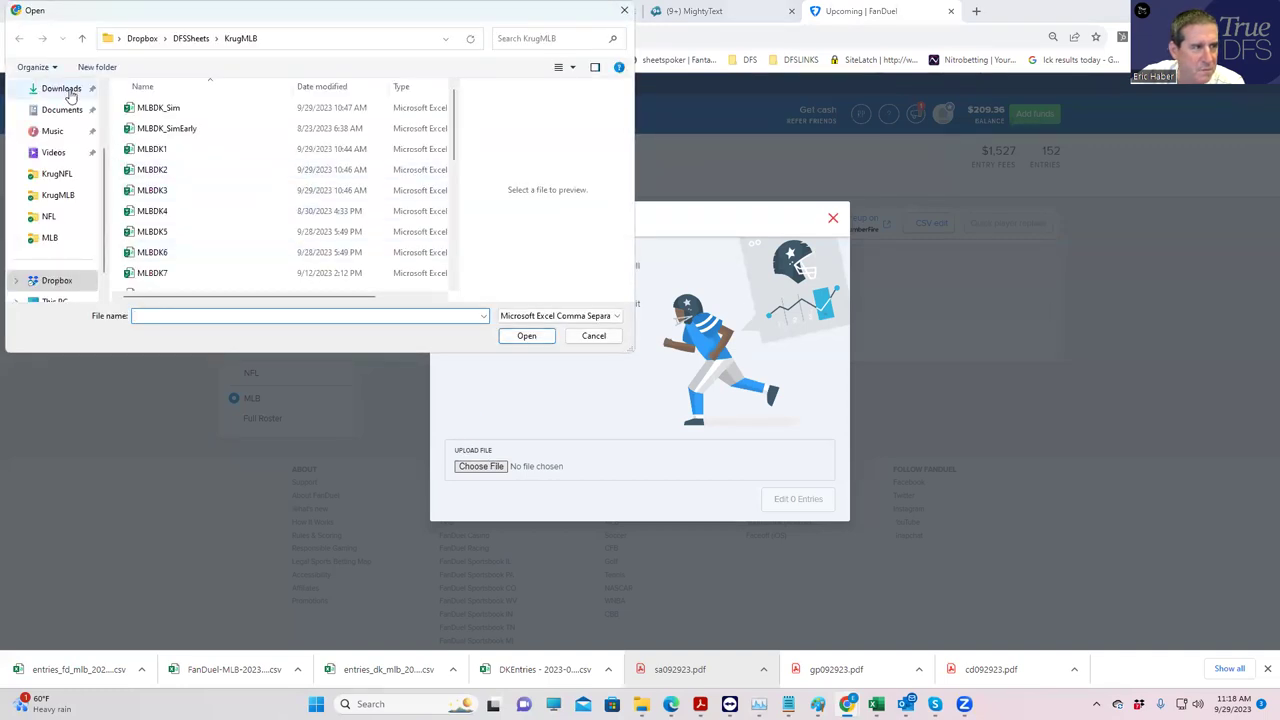
left_click(218, 126)
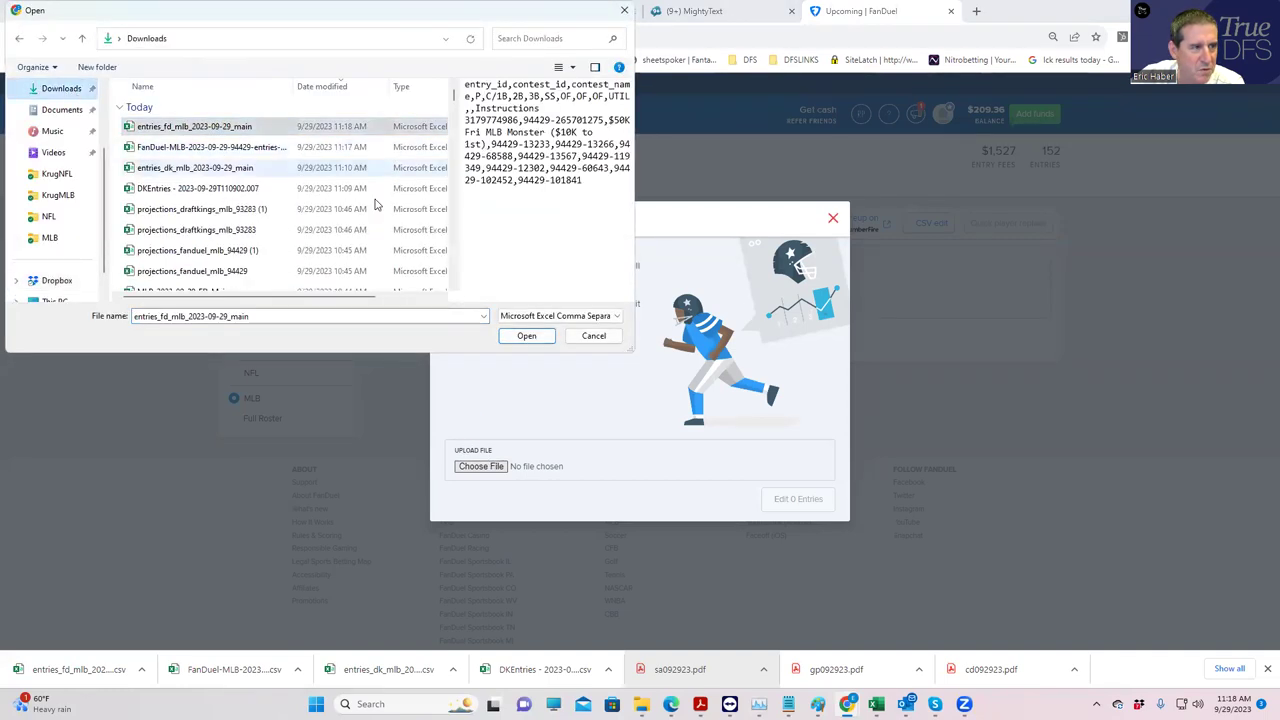
left_click(526, 336)
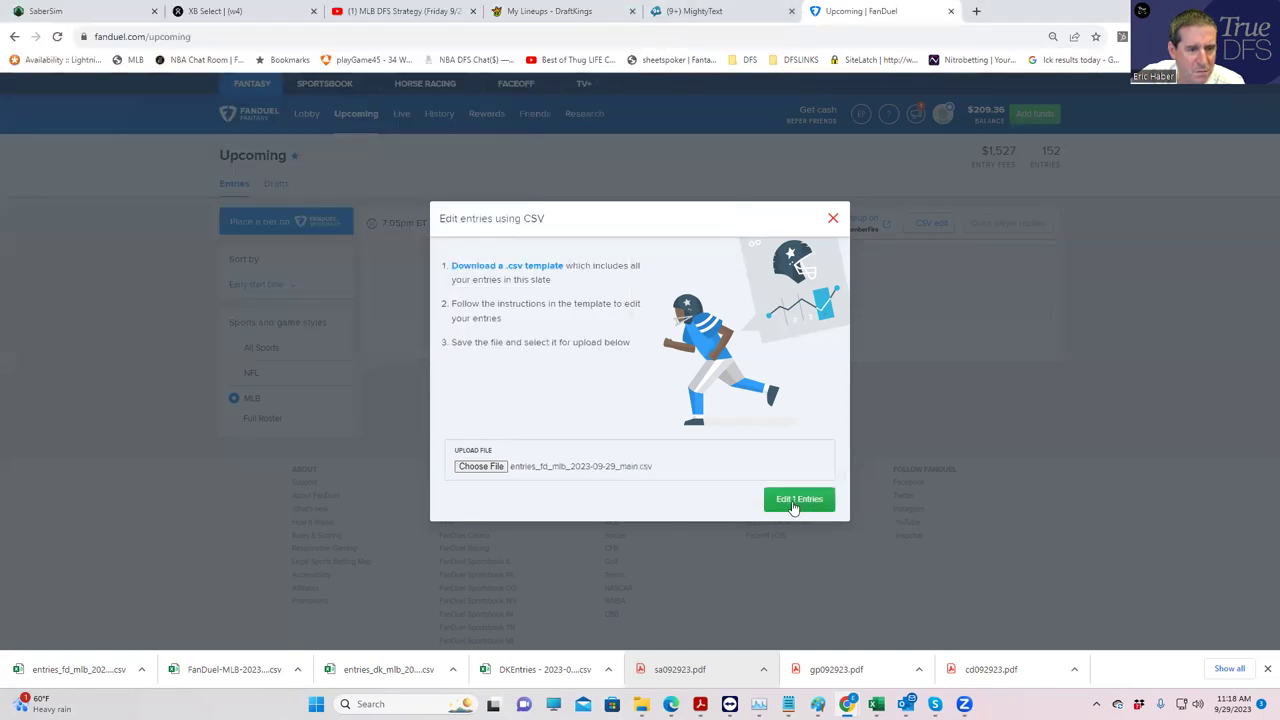
left_click(795, 505)
left_click(837, 275)
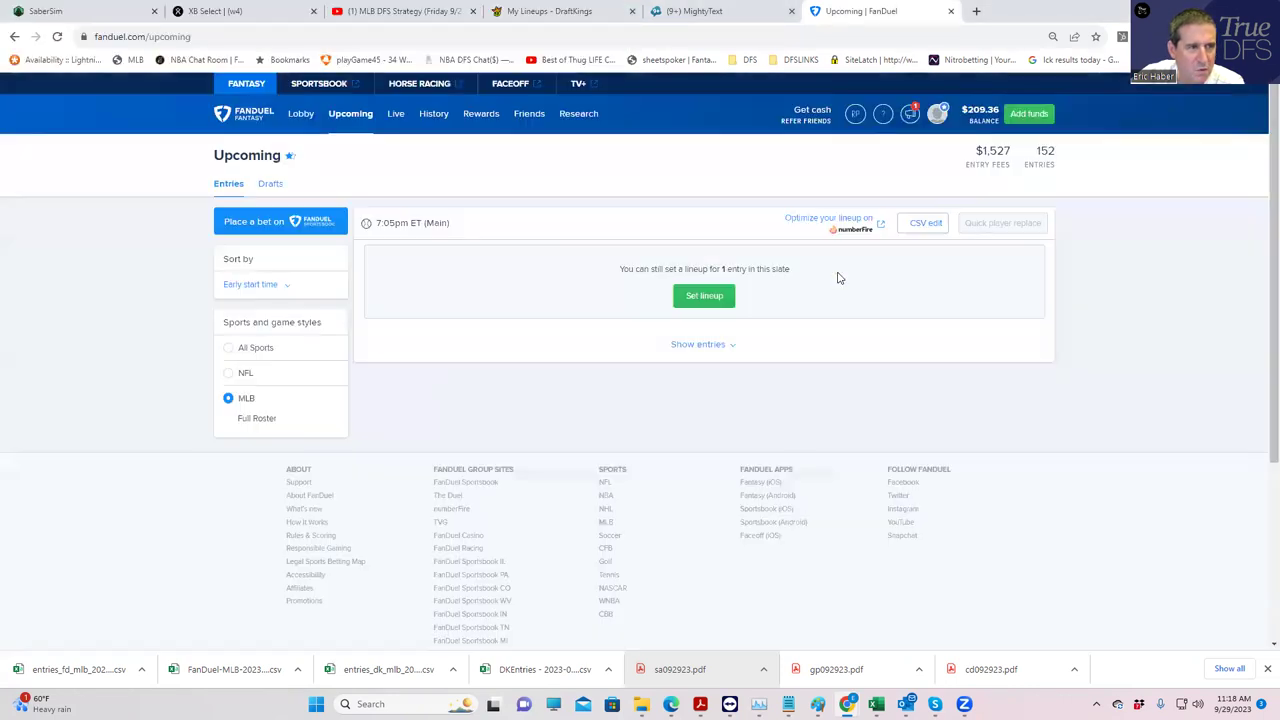
left_click(359, 116)
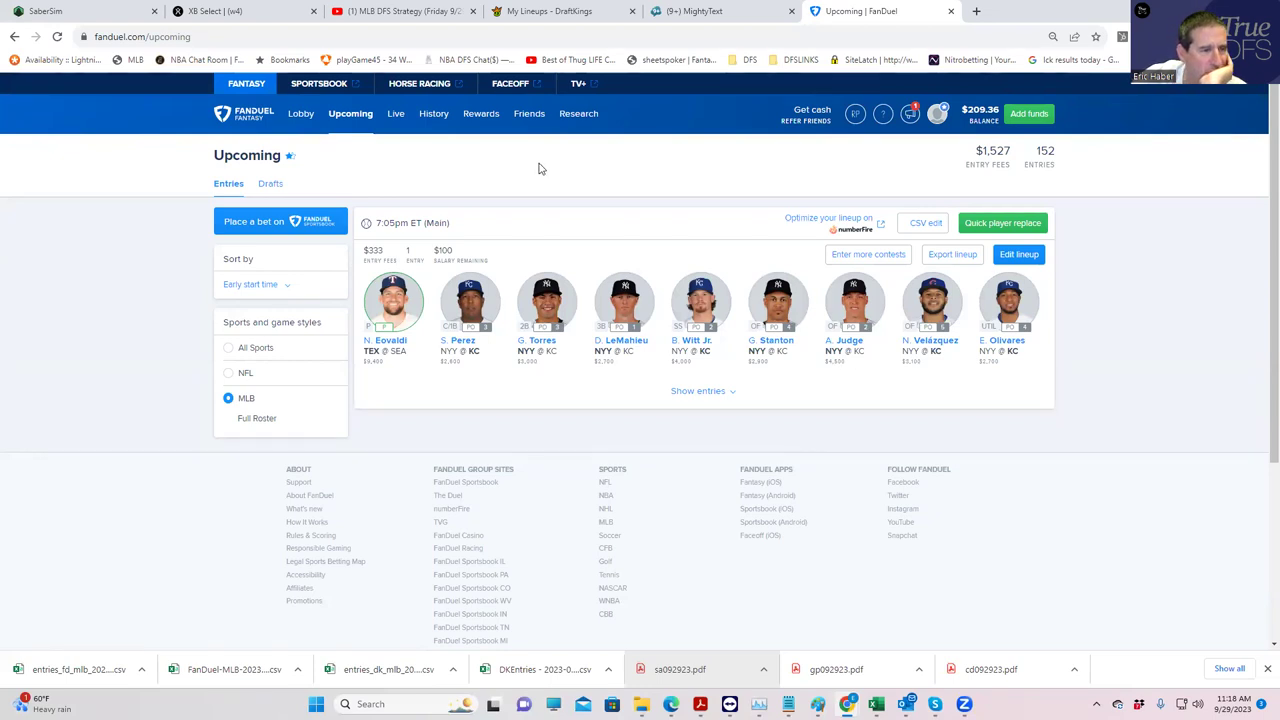
left_click(355, 117)
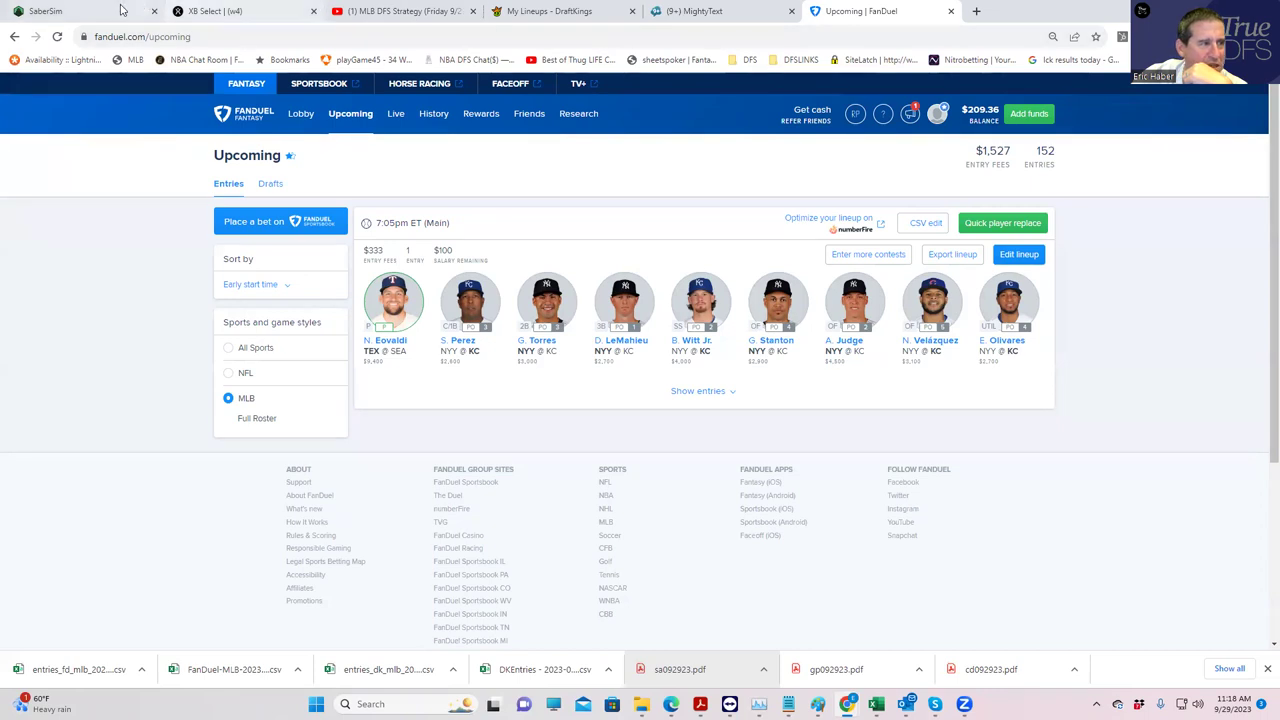
- Change My Lineups from 20 to 1, keeping only the top C. Rodon lineup
left_click(80, 11)
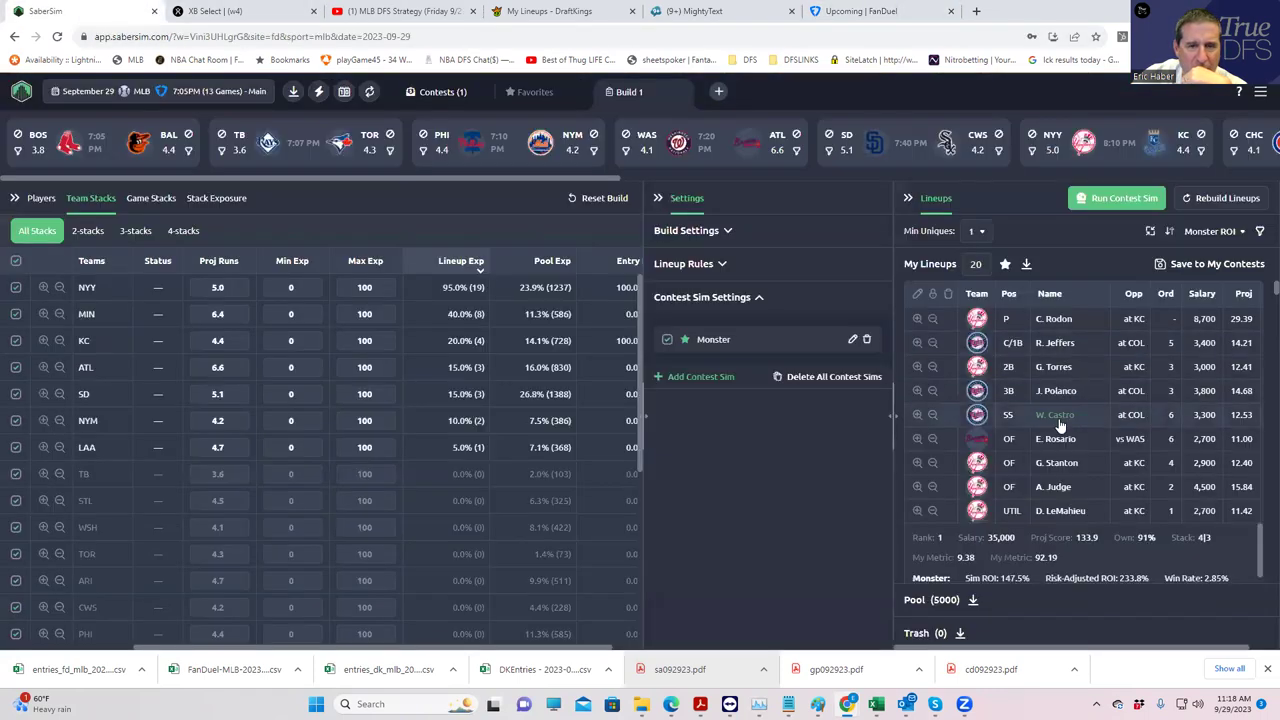
double_click(973, 264)
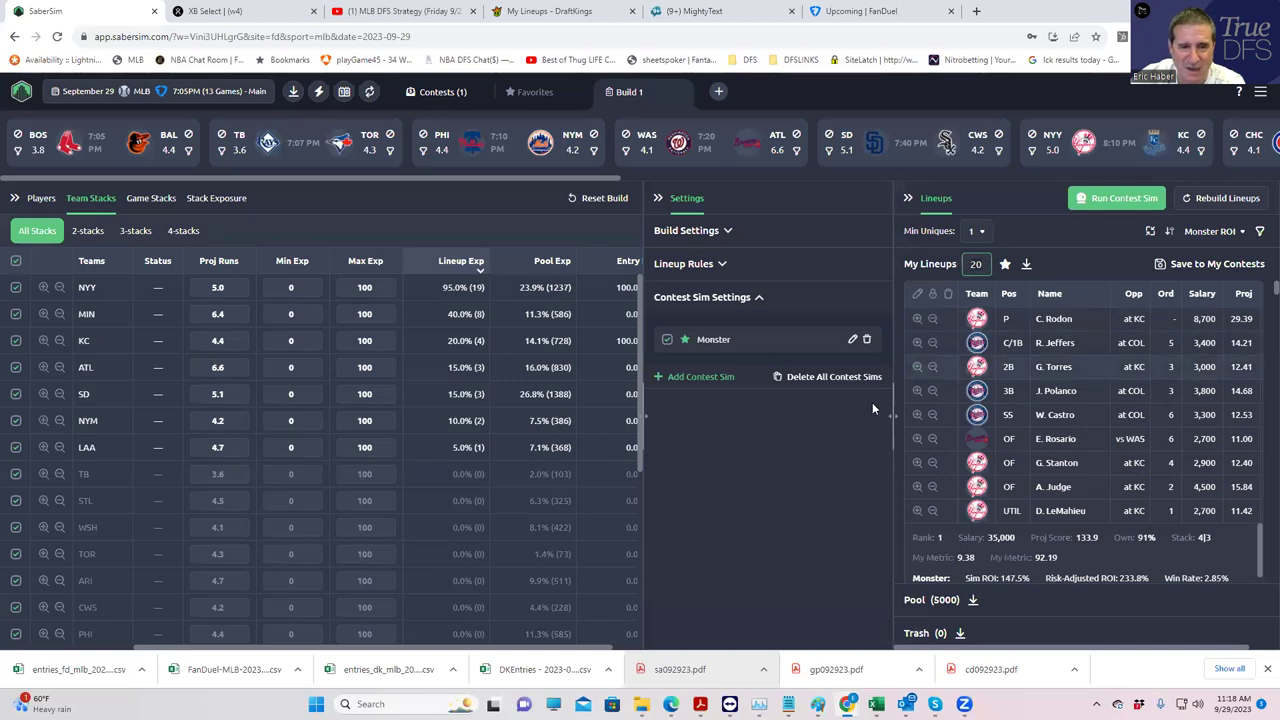
type("1")
key("Return")
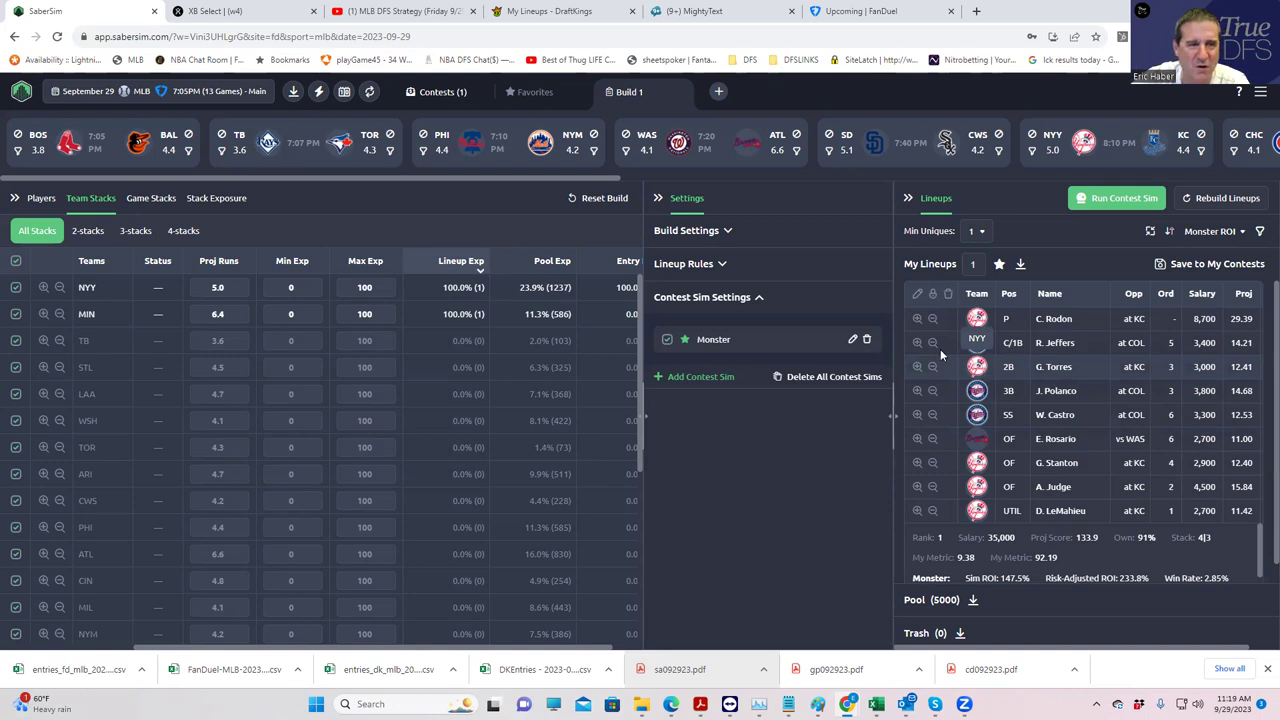
- Save the single lineup to the Monster contest and download its FanDuel entry file
left_click(1161, 268)
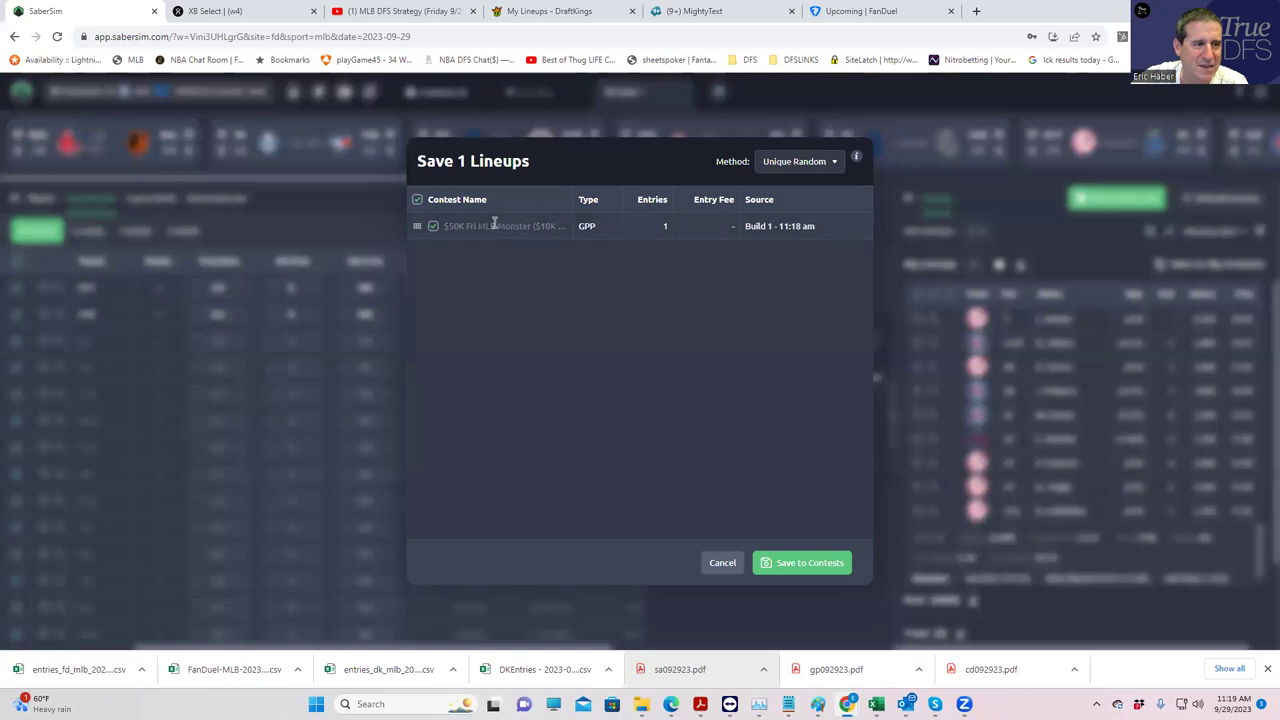
left_click(790, 561)
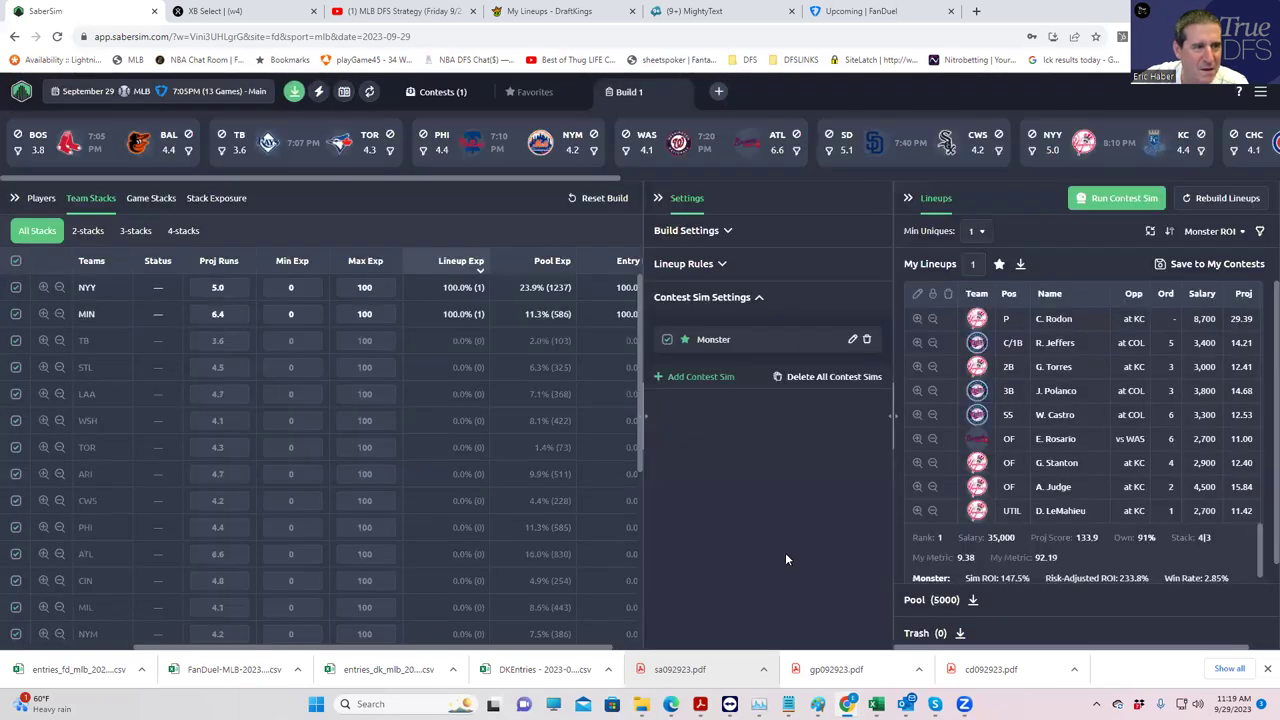
left_click(293, 92)
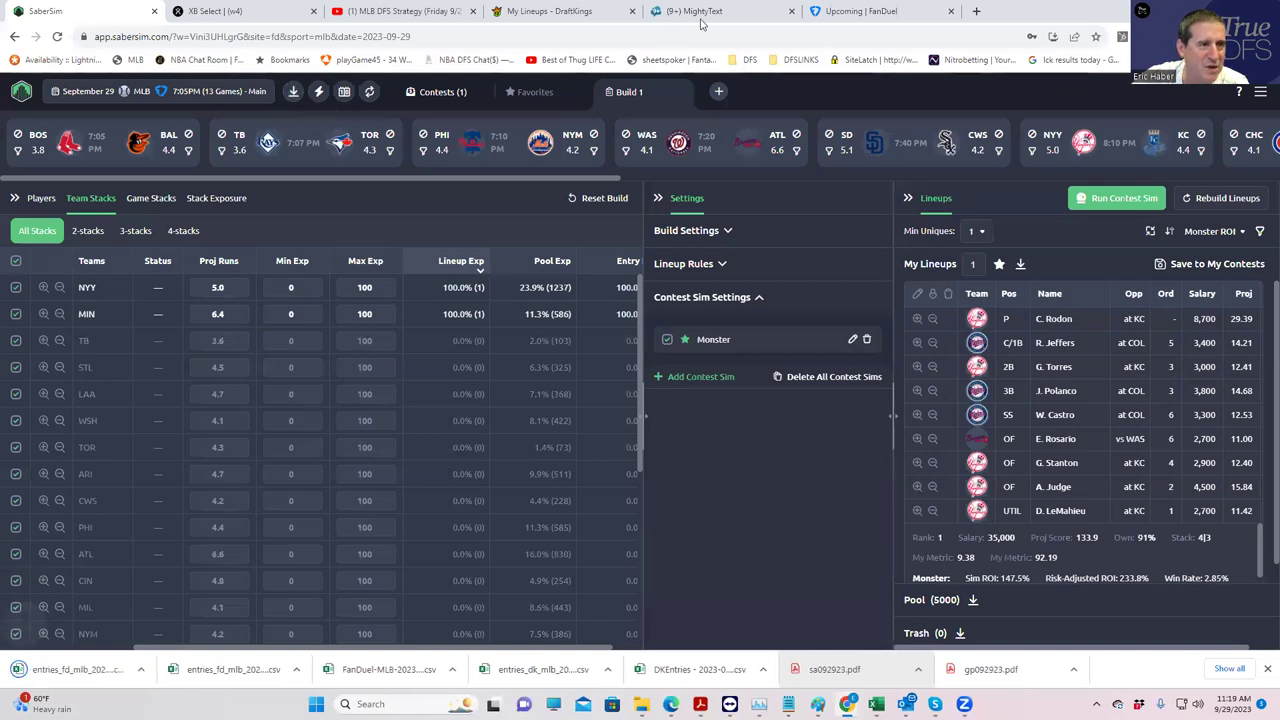
- Upload entries_fd_mlb_2023-09-29_main (1) via CSV edit to update the Main slate entry, then refresh Upcoming
left_click(840, 12)
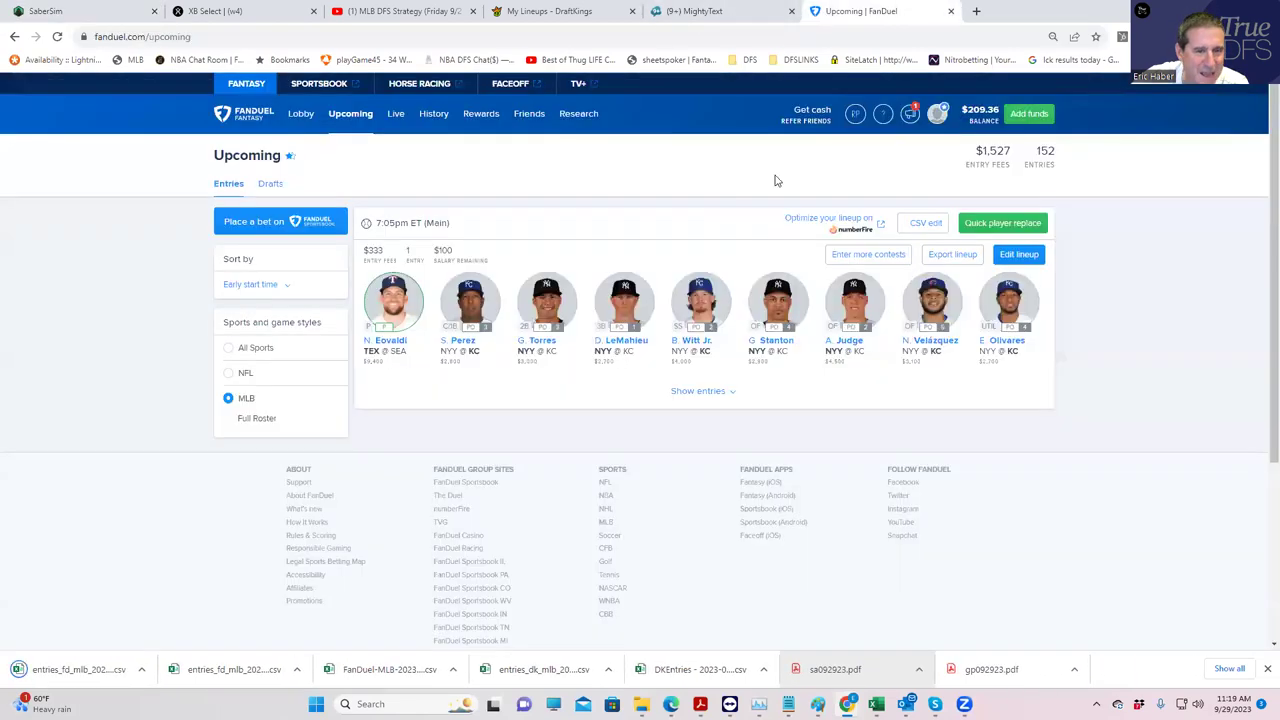
left_click(921, 224)
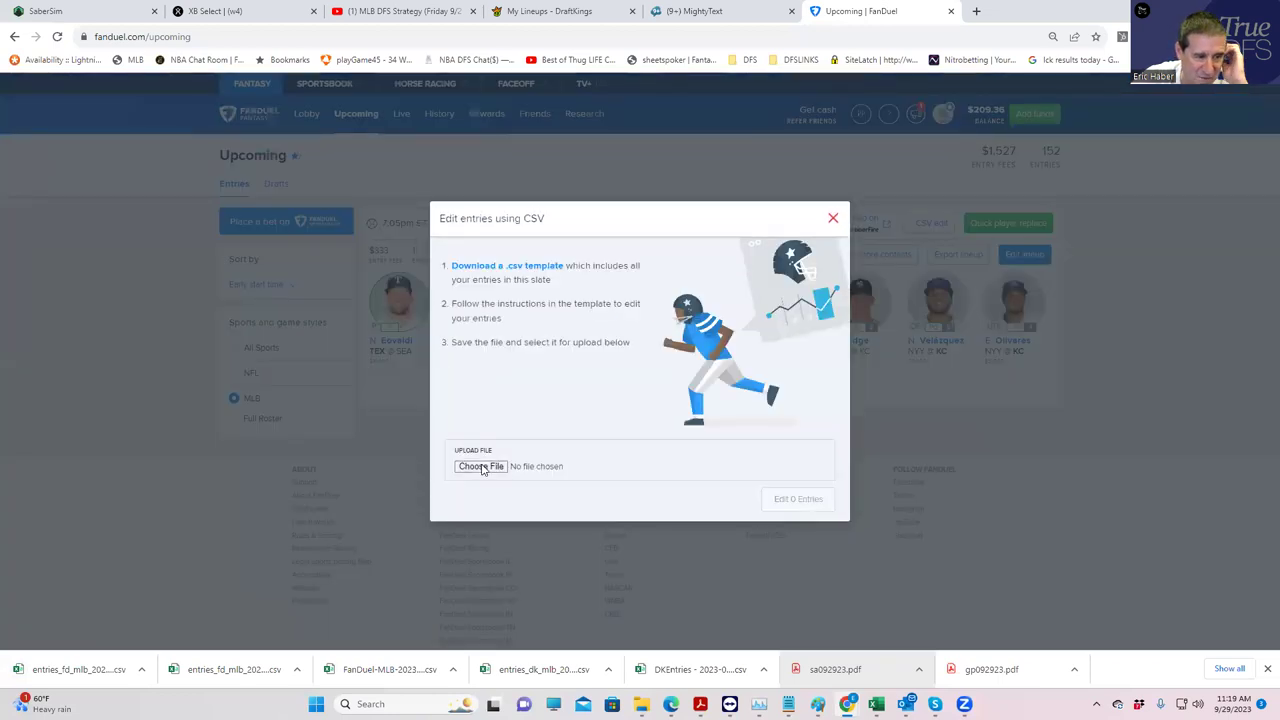
left_click(484, 465)
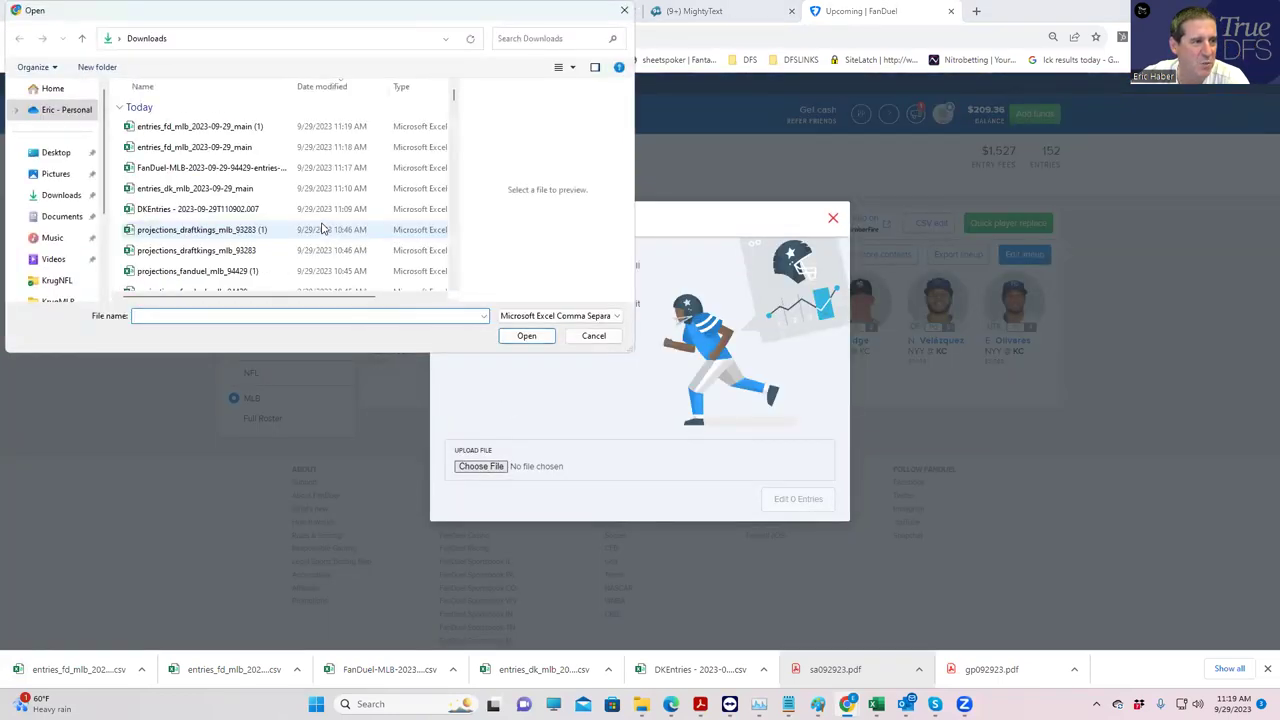
left_click(249, 127)
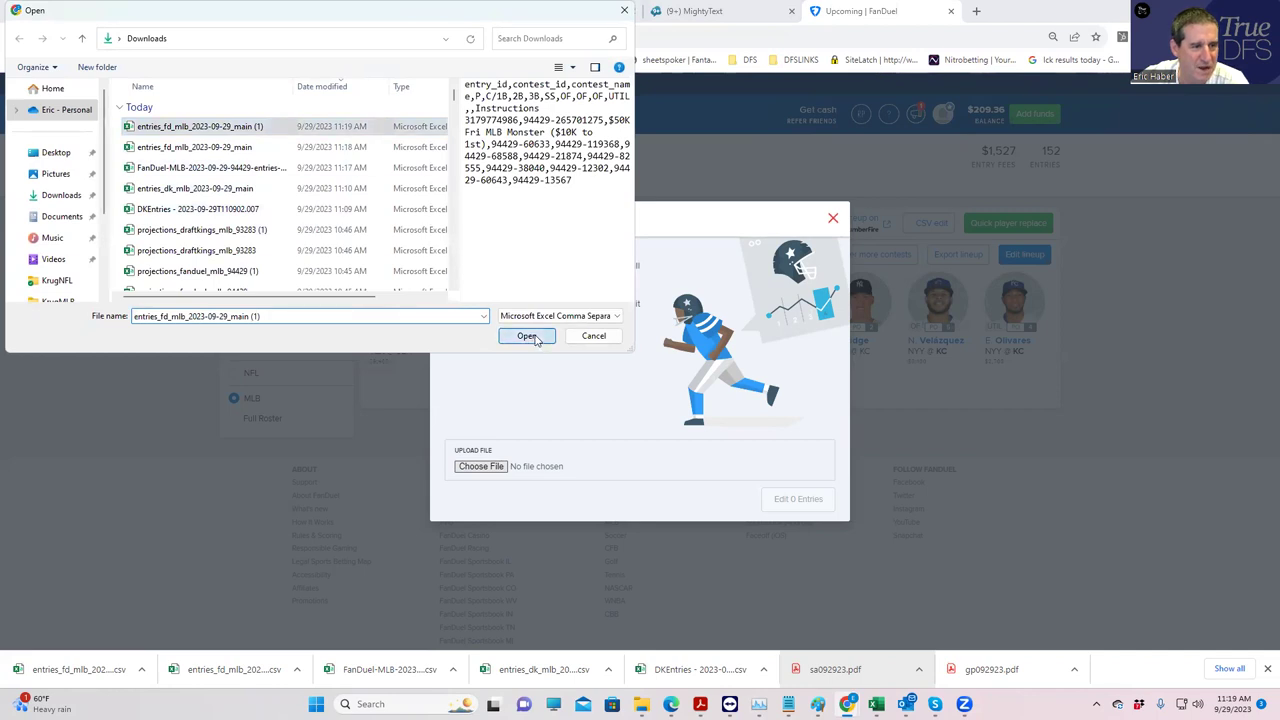
left_click(526, 336)
left_click(789, 498)
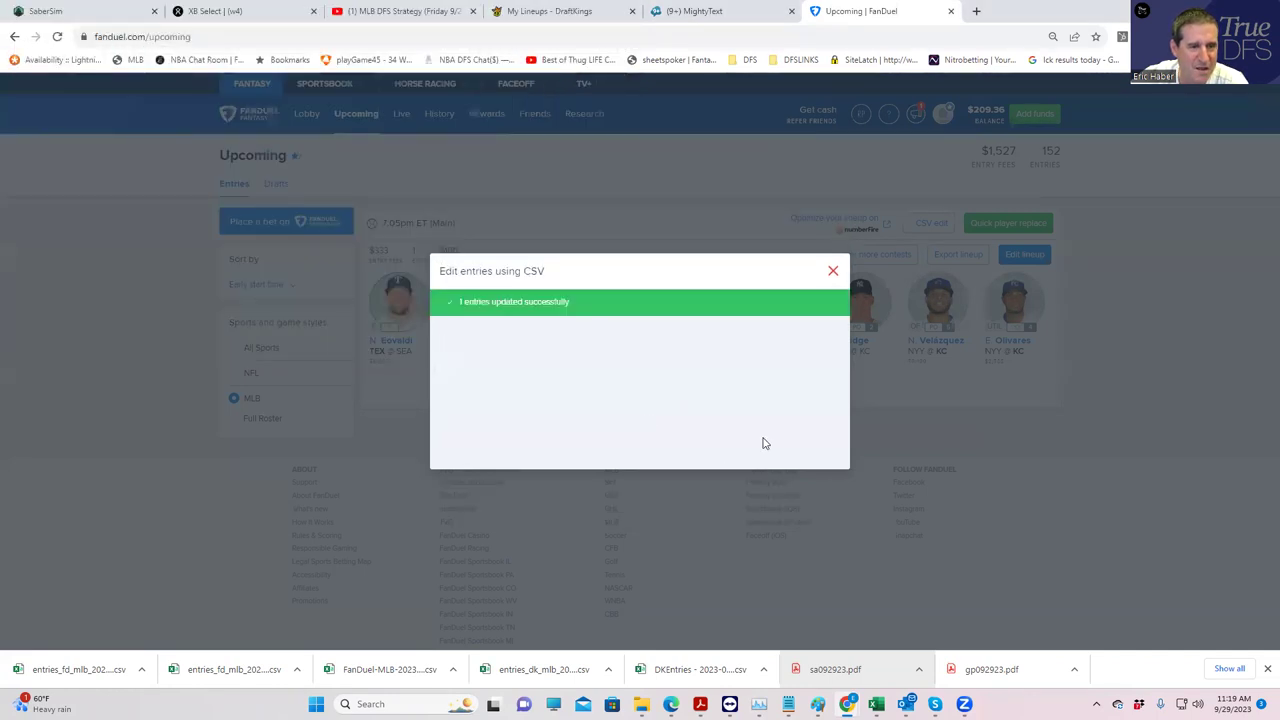
left_click(829, 274)
left_click(348, 113)
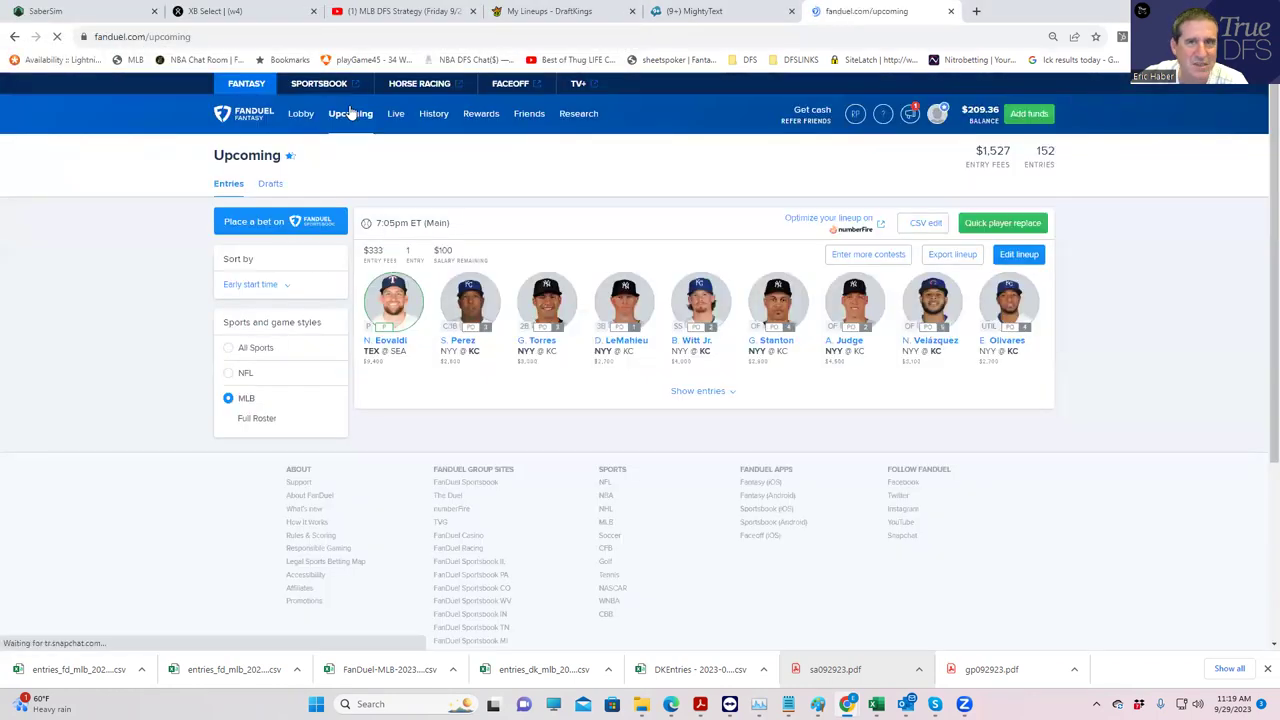